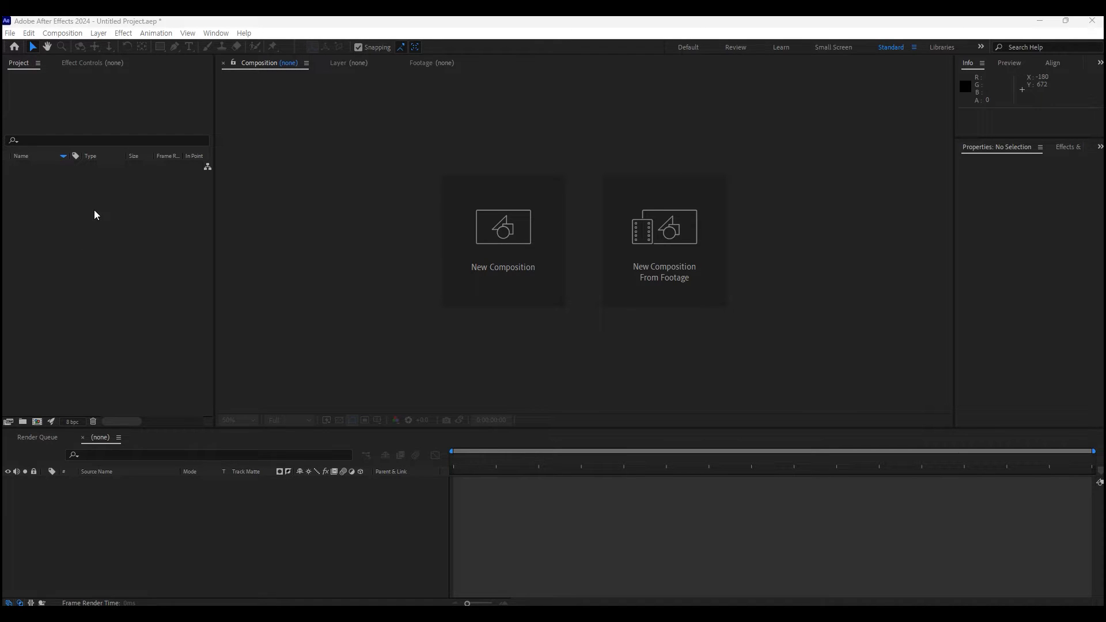
Step: Create a 1920 × 1080 composition at 23.976 frames per second with a duration of 0:00:10:00
click(51, 245)
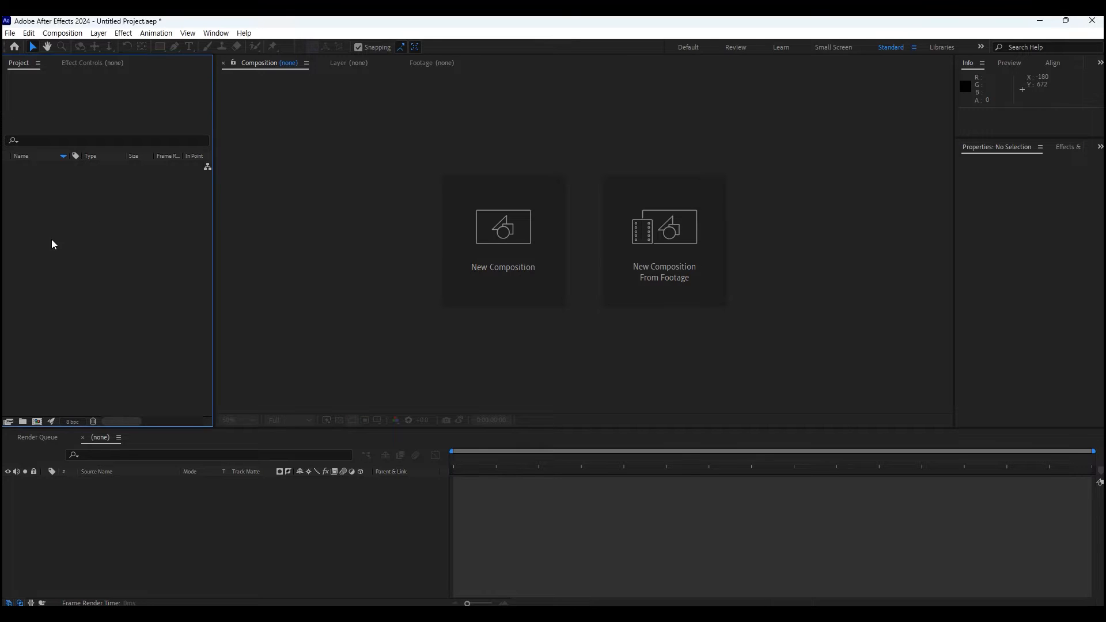
right_click(51, 240)
click(93, 247)
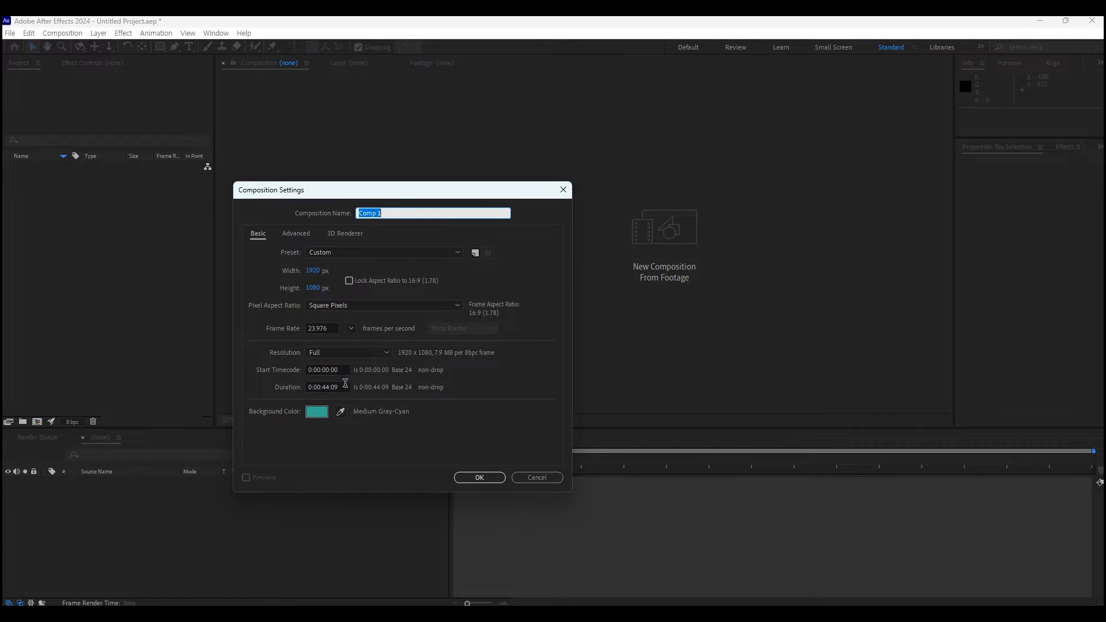
mouse_move(328, 387)
mouse_down()
mouse_move(321, 396)
mouse_move(349, 390)
mouse_up()
text(10:0)
click(300, 392)
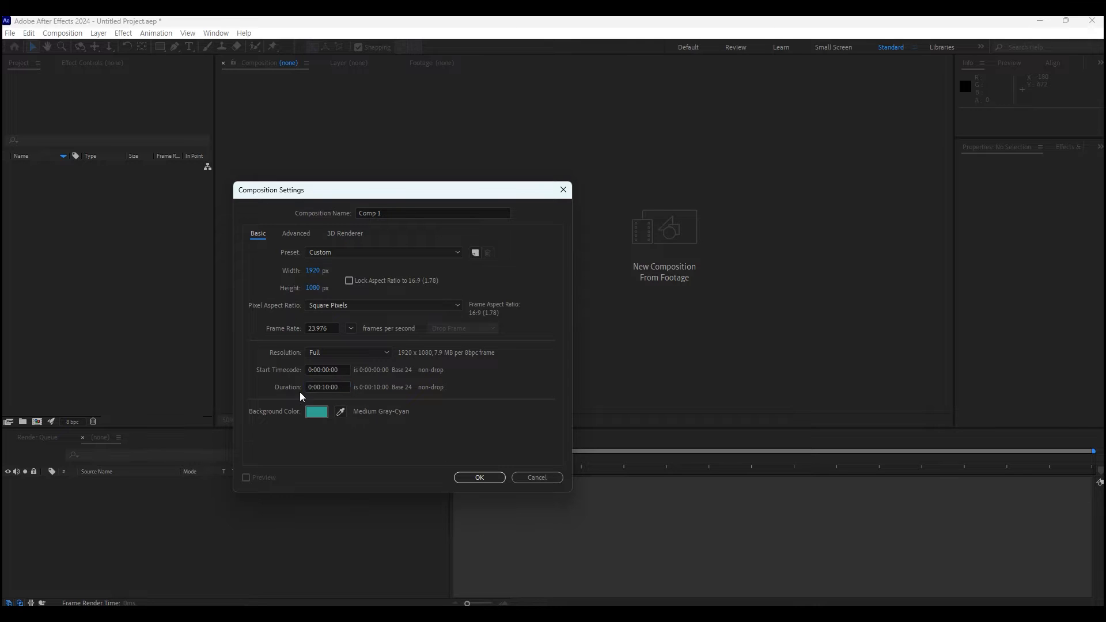
click(480, 478)
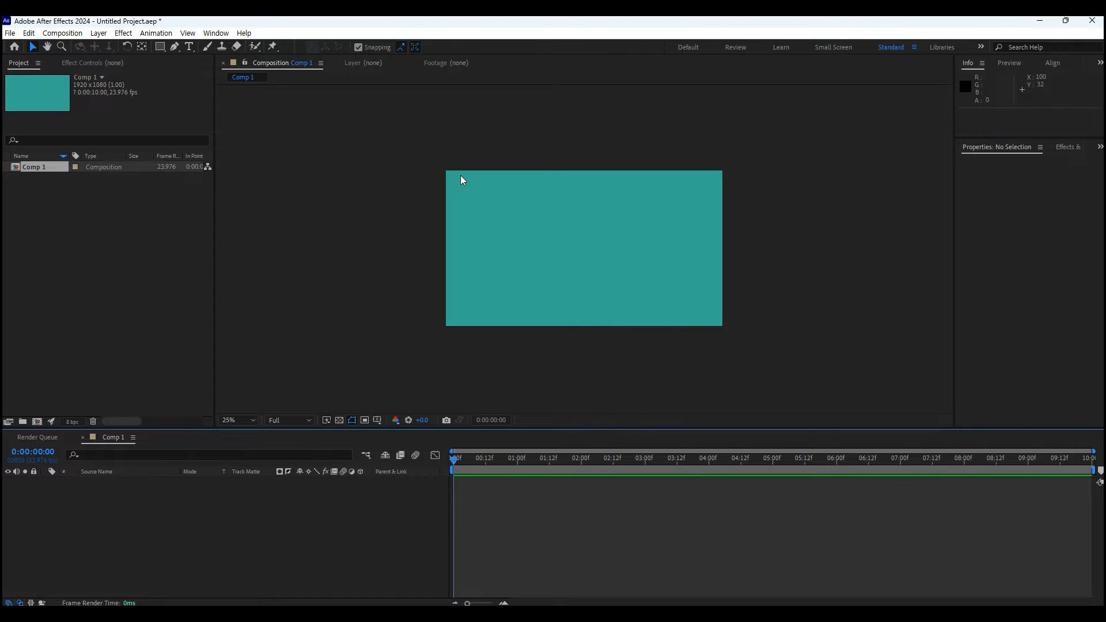
Step: Practise zooming the composition view in to 50% and back out to 25%, with and without the Zoom tool
click(61, 46)
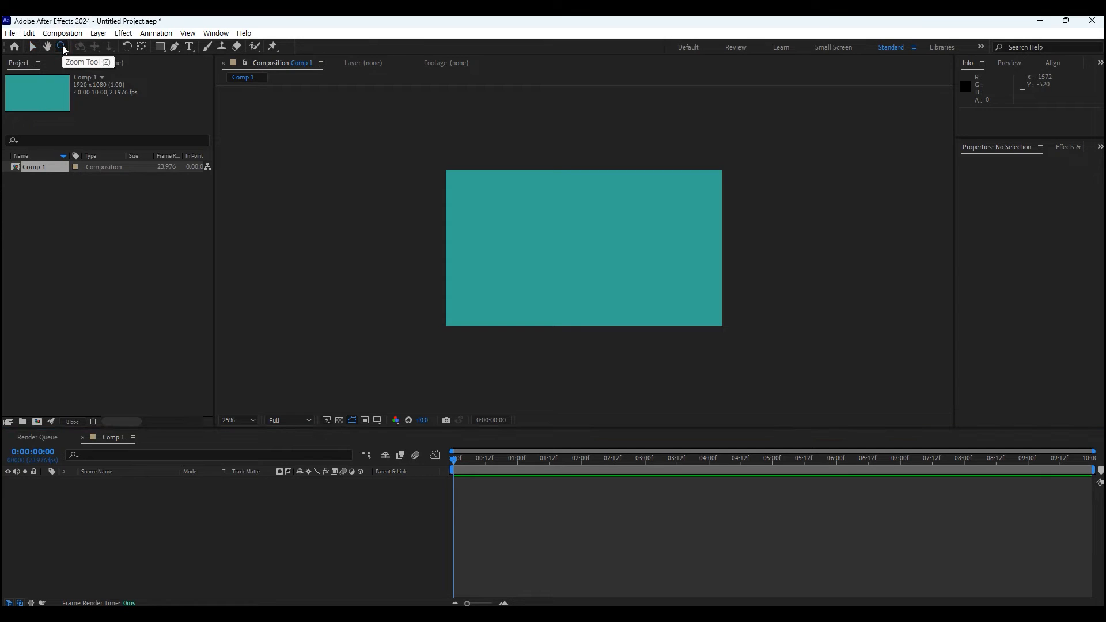
click(568, 261)
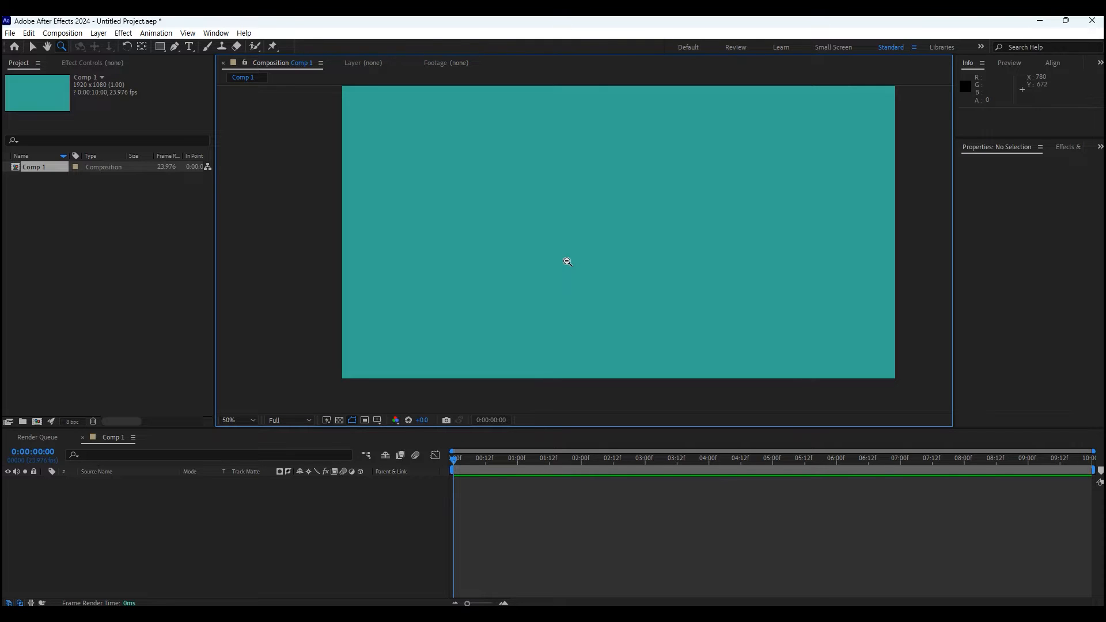
alt+click(515, 187)
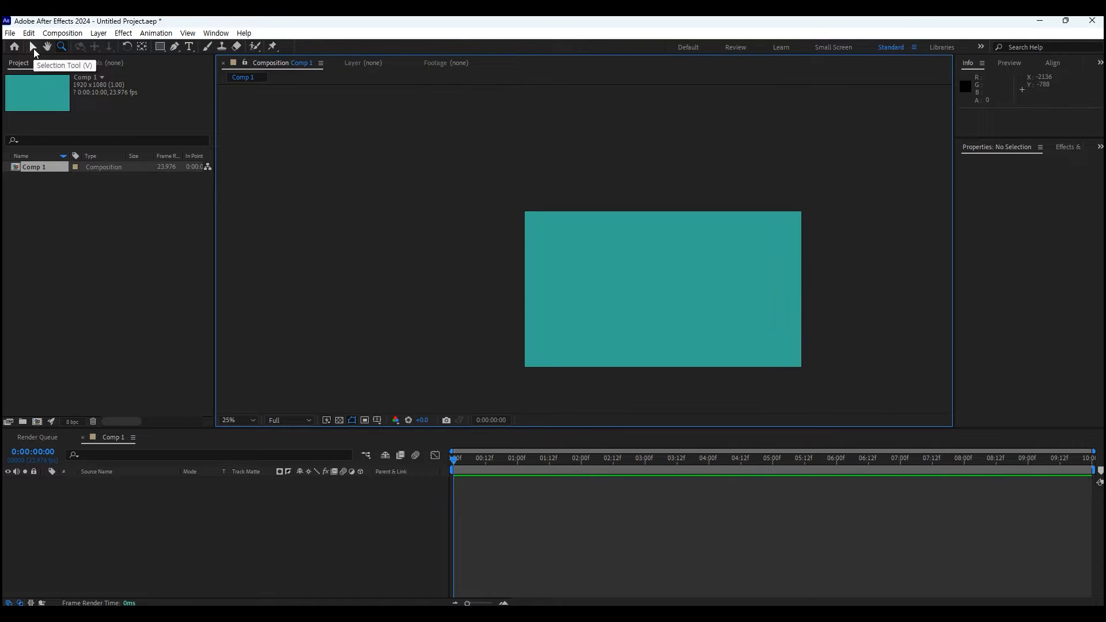
click(33, 49)
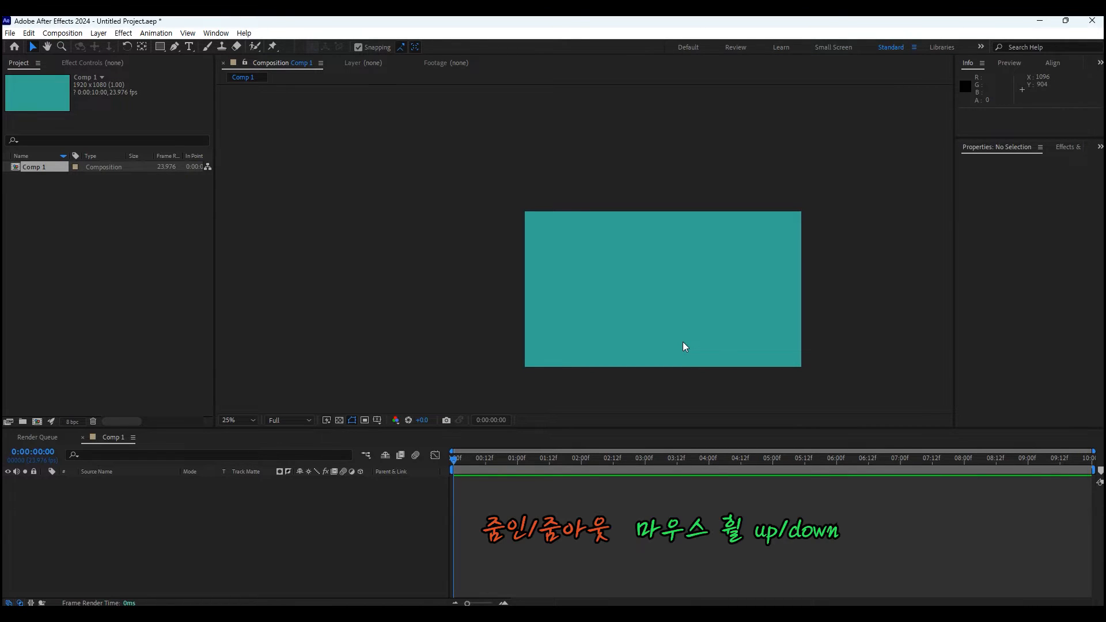
scroll(684, 342, up, 1)
scroll(683, 343, down, 1)
scroll(734, 349, up, 1)
scroll(734, 349, down, 1)
Step: Practise panning the composition view around the viewer, using the Hand tool and its temporary activation
click(48, 47)
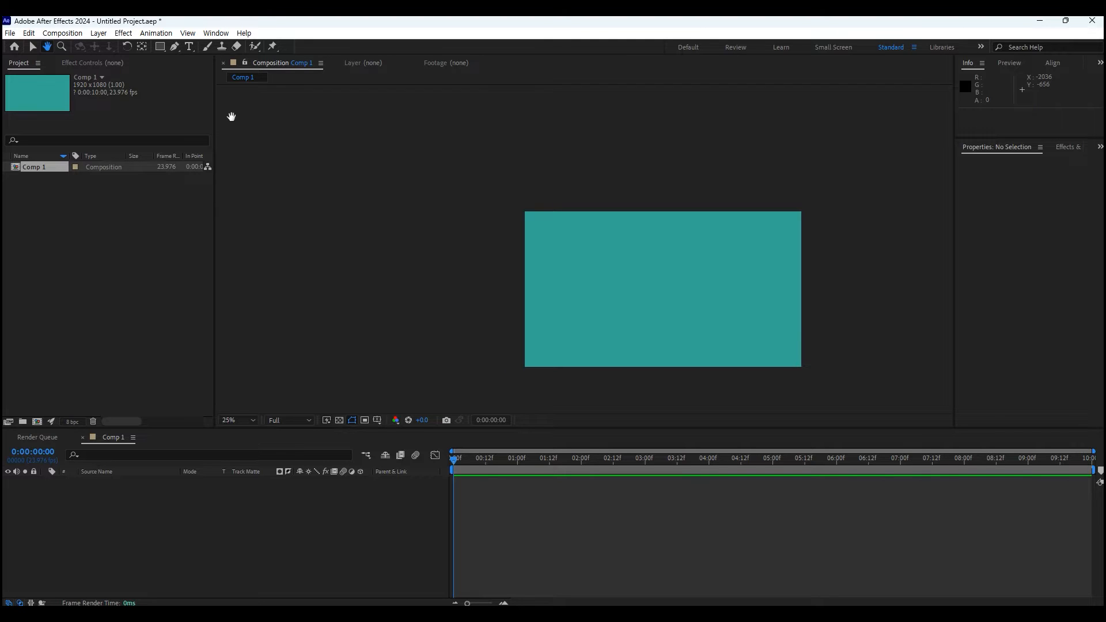
drag(640, 293, 588, 221)
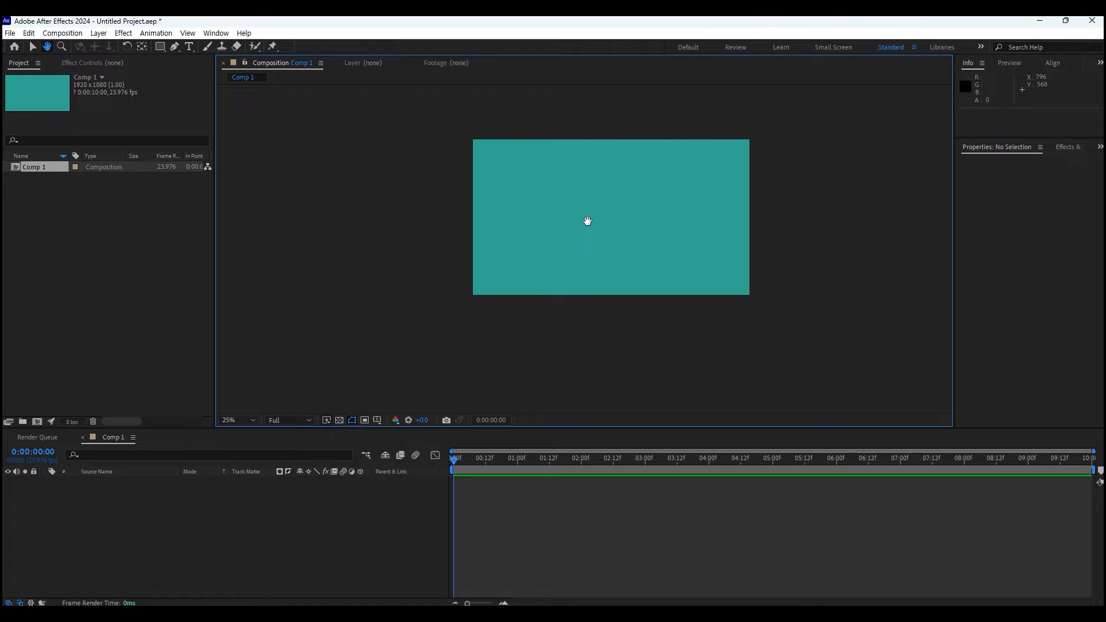
drag(588, 221, 436, 160)
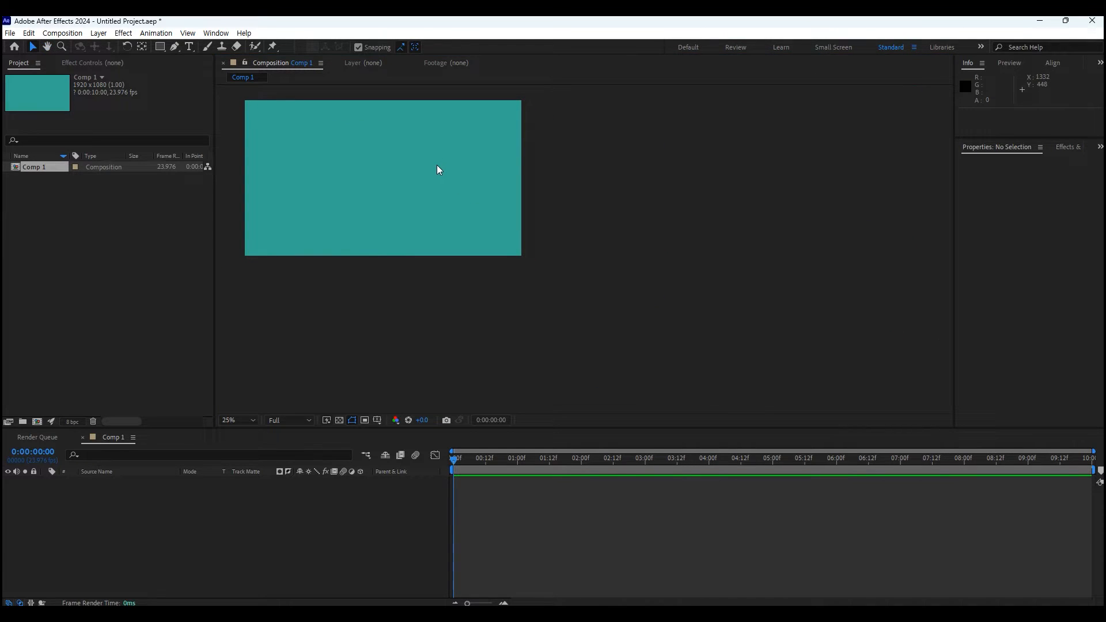
middle_click(388, 180)
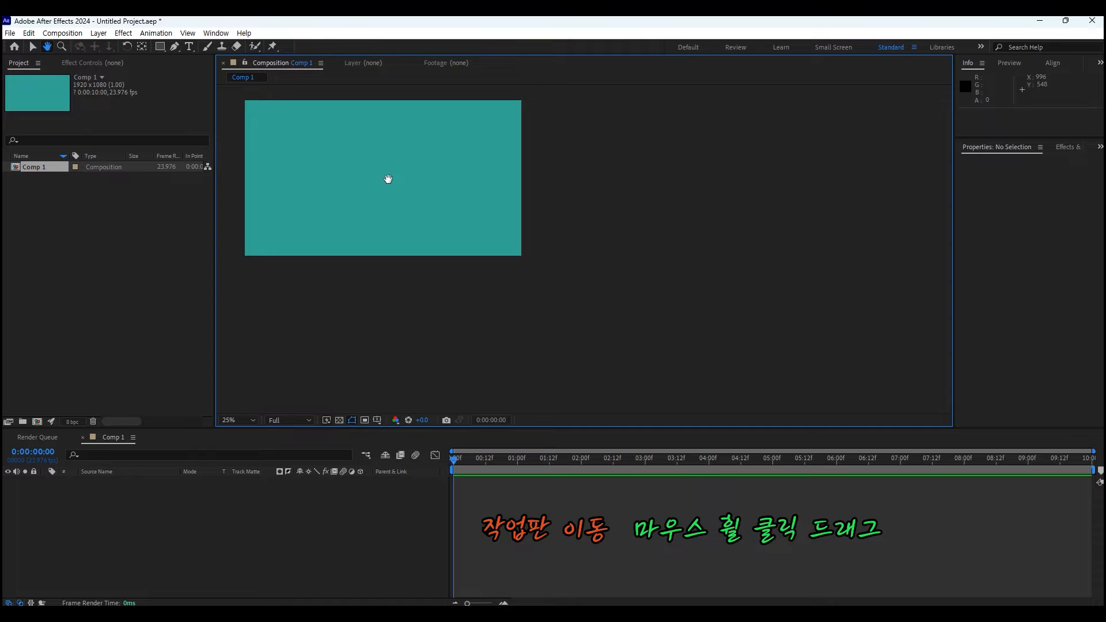
mouse_move(388, 179)
mouse_down()
mouse_move(590, 210)
mouse_move(432, 237)
mouse_move(390, 178)
mouse_move(369, 182)
mouse_up()
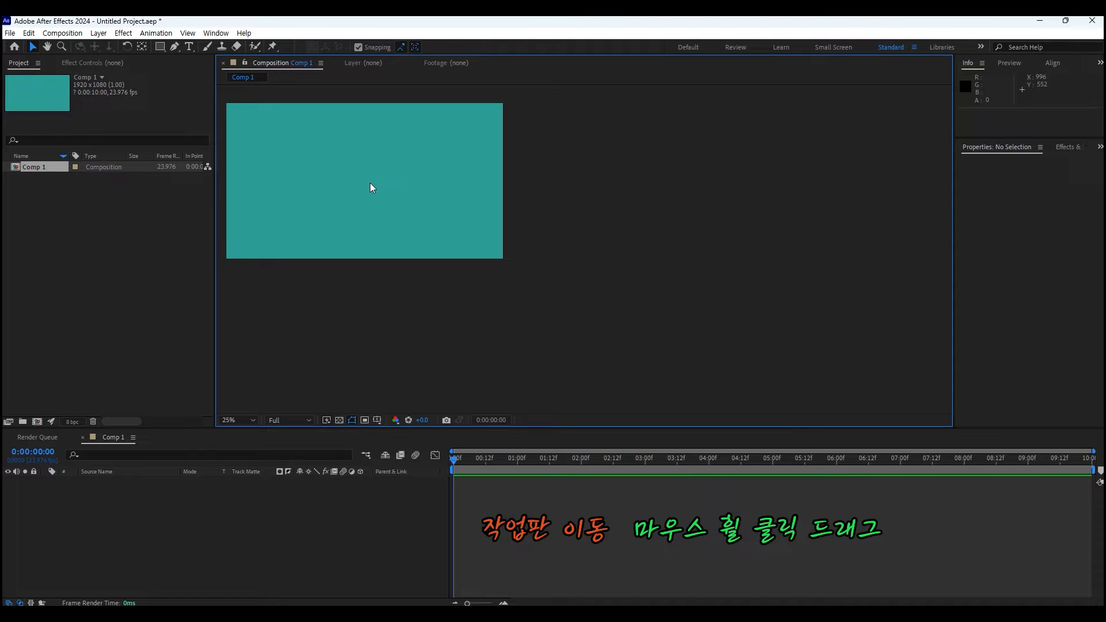
drag(370, 182, 381, 316)
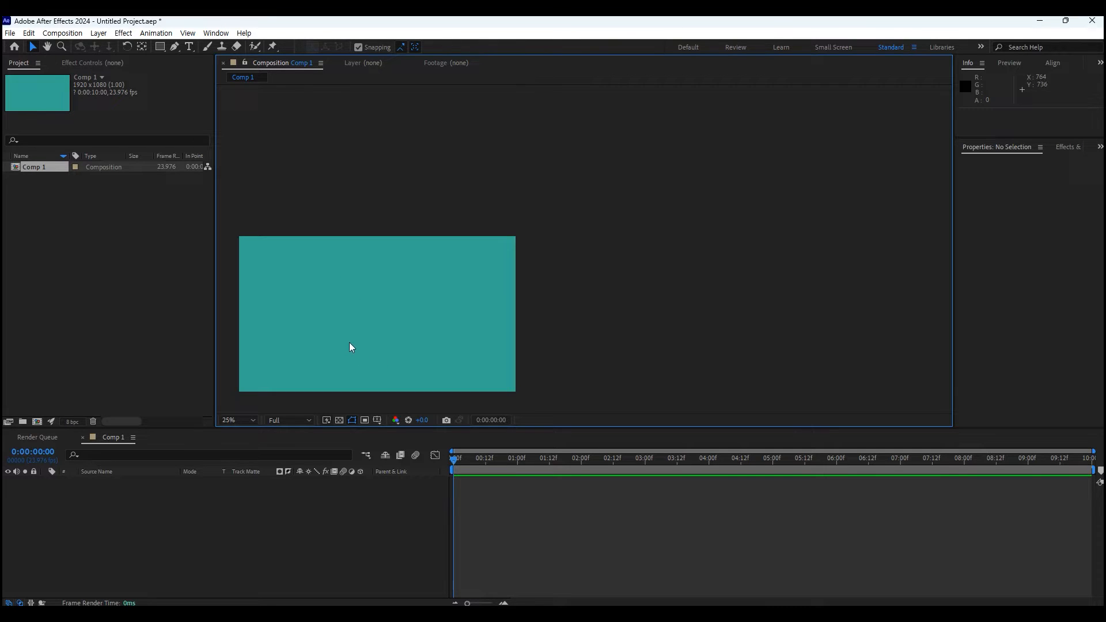
drag(364, 304, 519, 190)
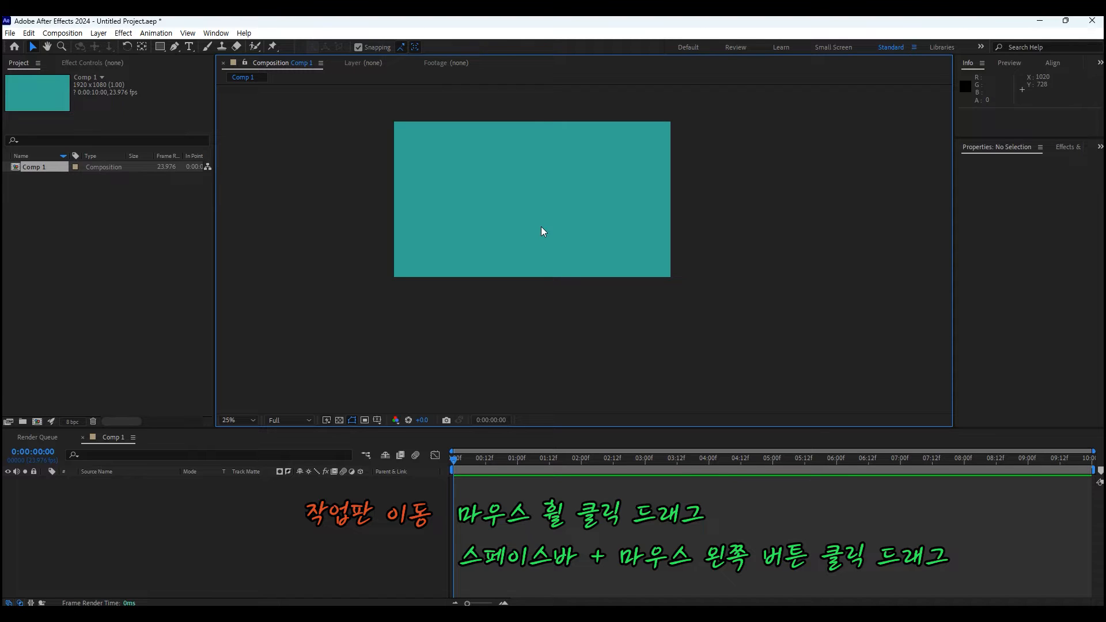
key(space)
key(space)
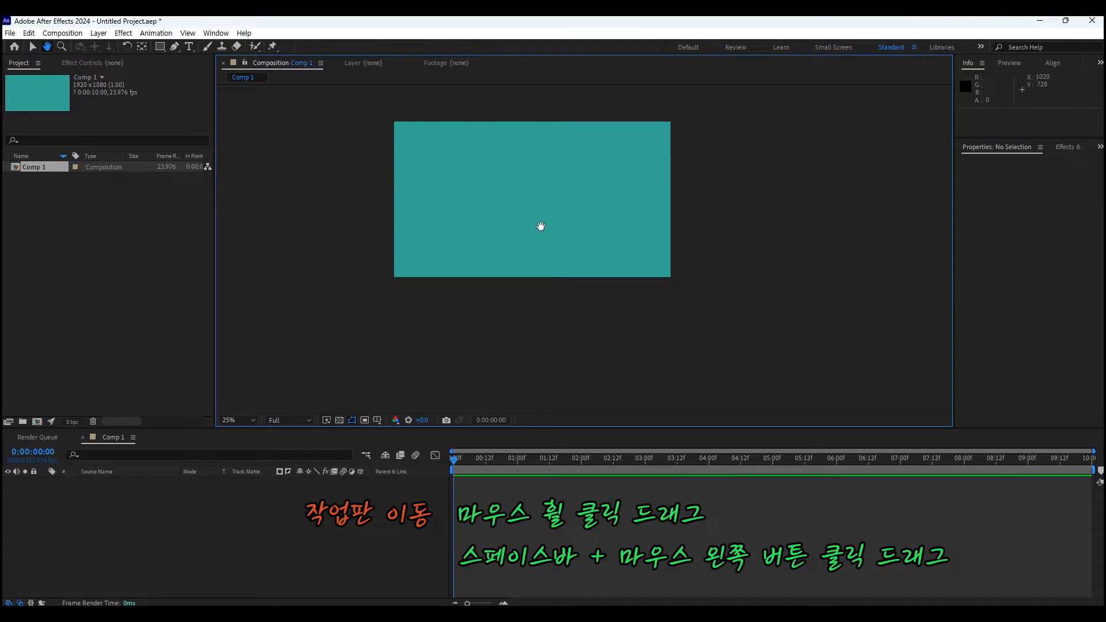
drag(543, 227, 402, 218)
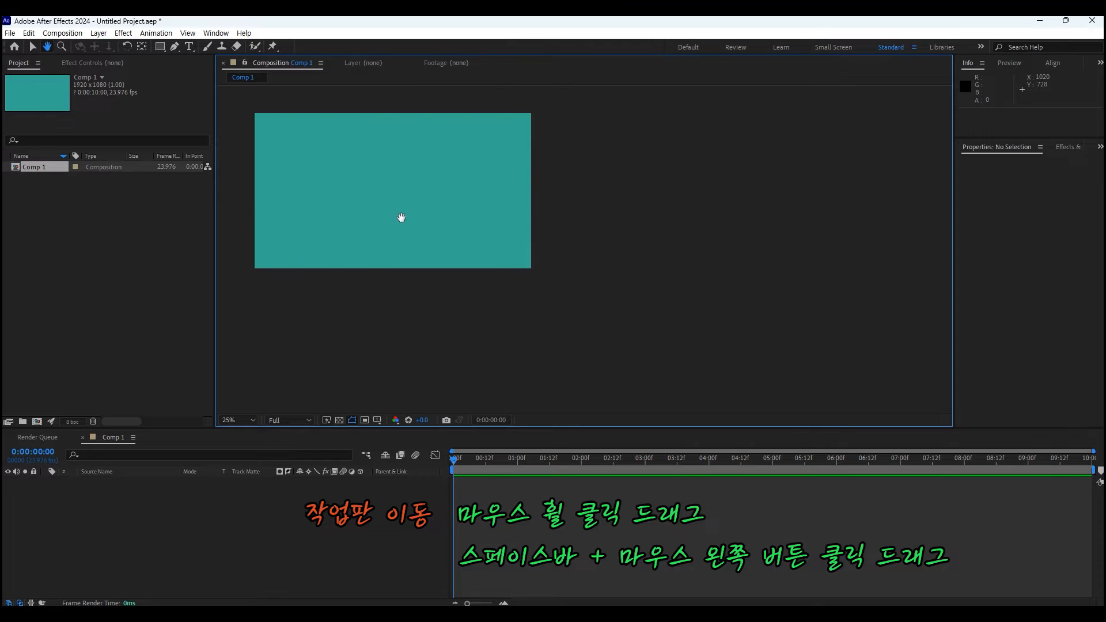
key(space)
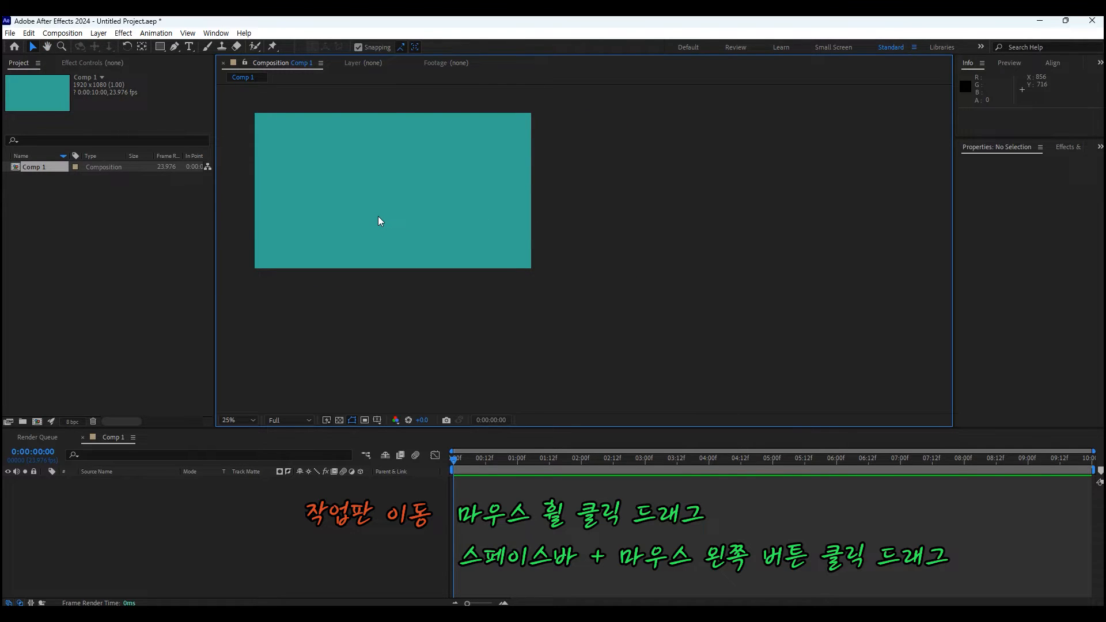
key(space)
drag(378, 216, 359, 201)
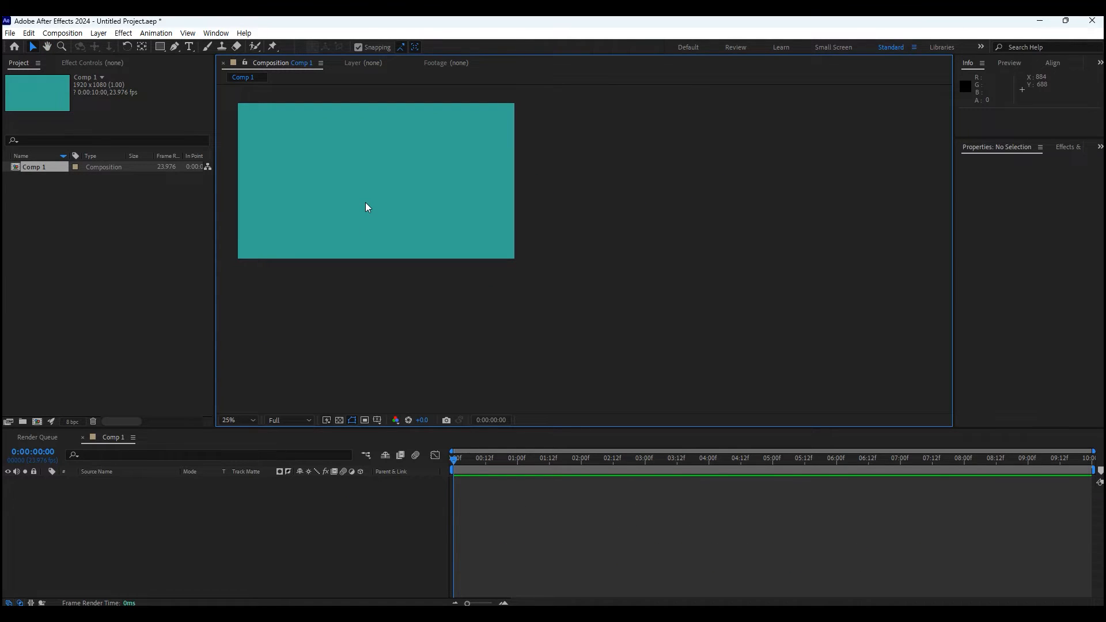
drag(366, 203, 534, 228)
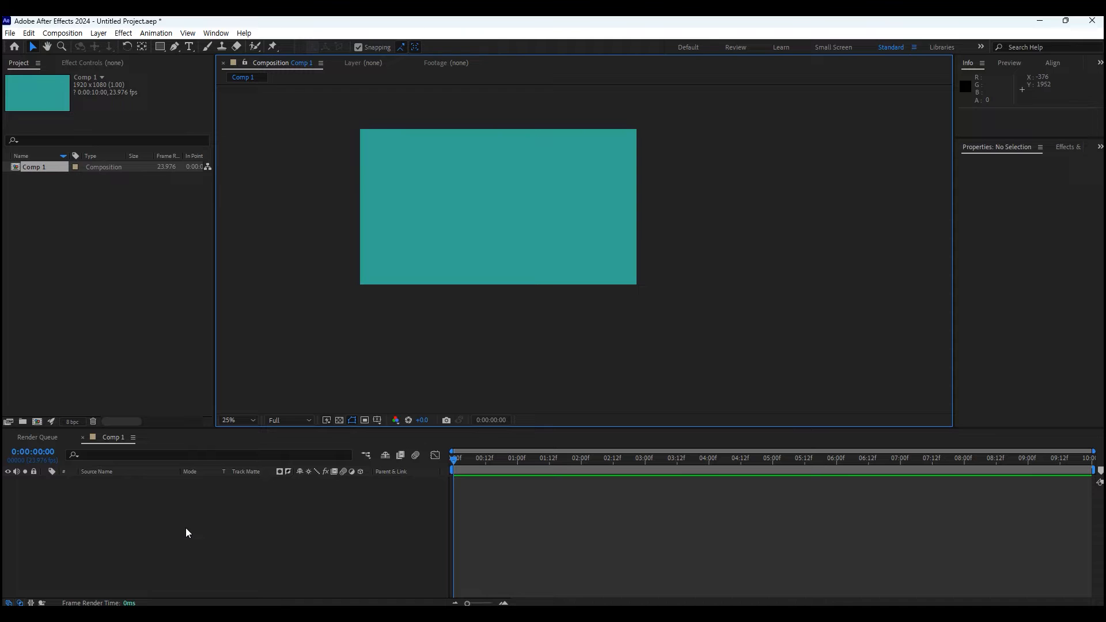
Step: Add a full-frame 1920 × 1080 px red solid layer to Comp 1
right_click(167, 540)
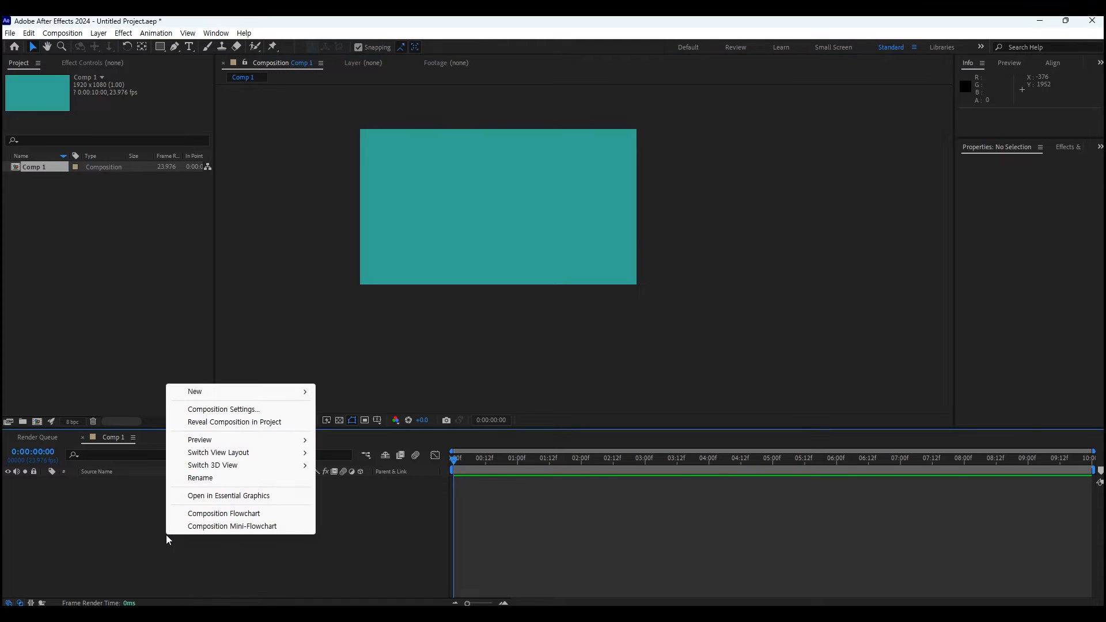
mouse_move(210, 391)
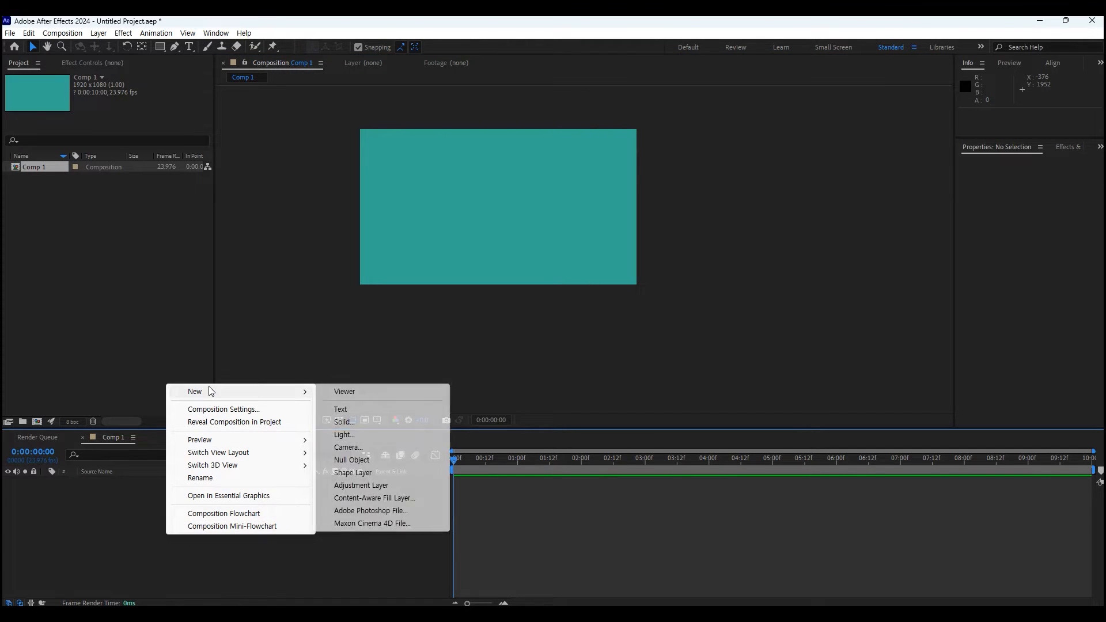
click(375, 422)
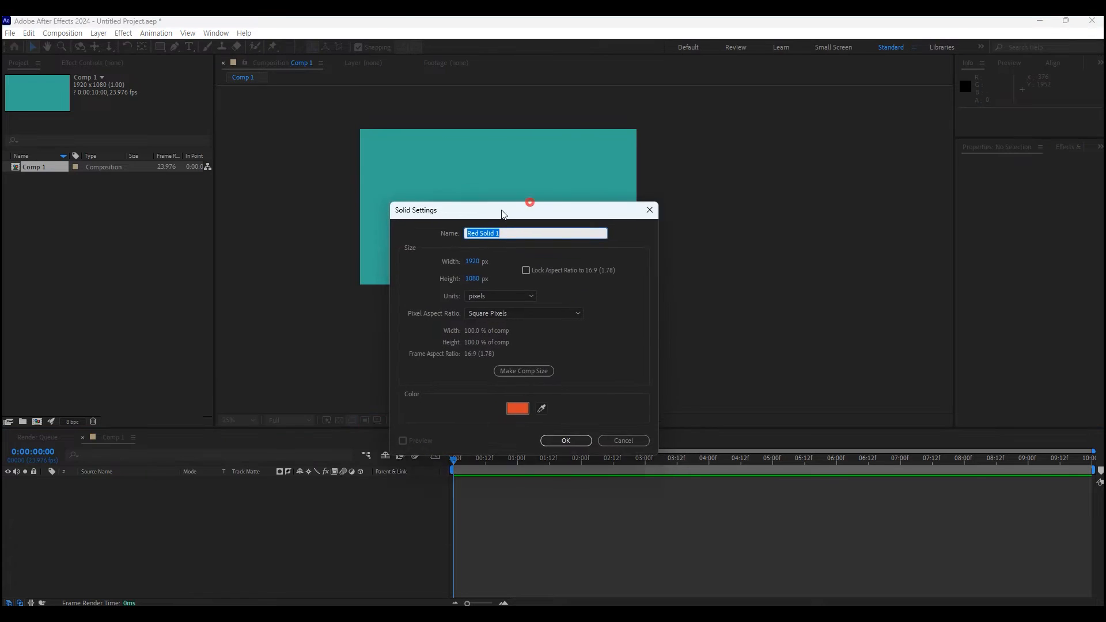
click(357, 459)
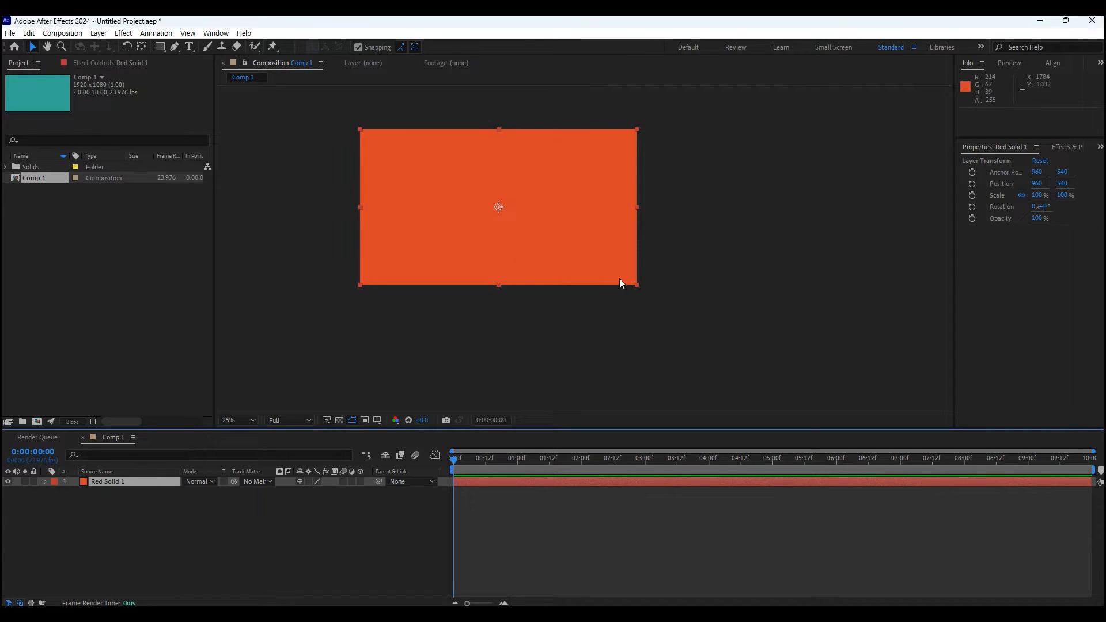
Step: Scale the red solid down to about 25% × 29% and move it toward the composition's upper left
drag(639, 285, 534, 229)
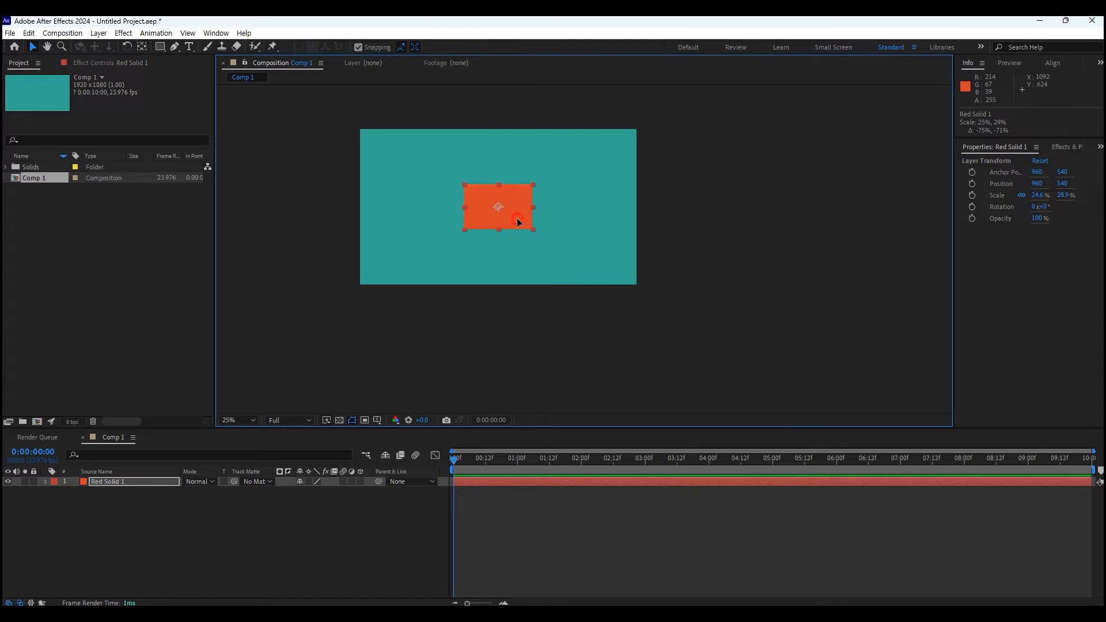
drag(517, 218, 479, 192)
click(296, 545)
Step: Add a second full-frame solid layer to Comp 1 in blue, color 2727D6
right_click(227, 532)
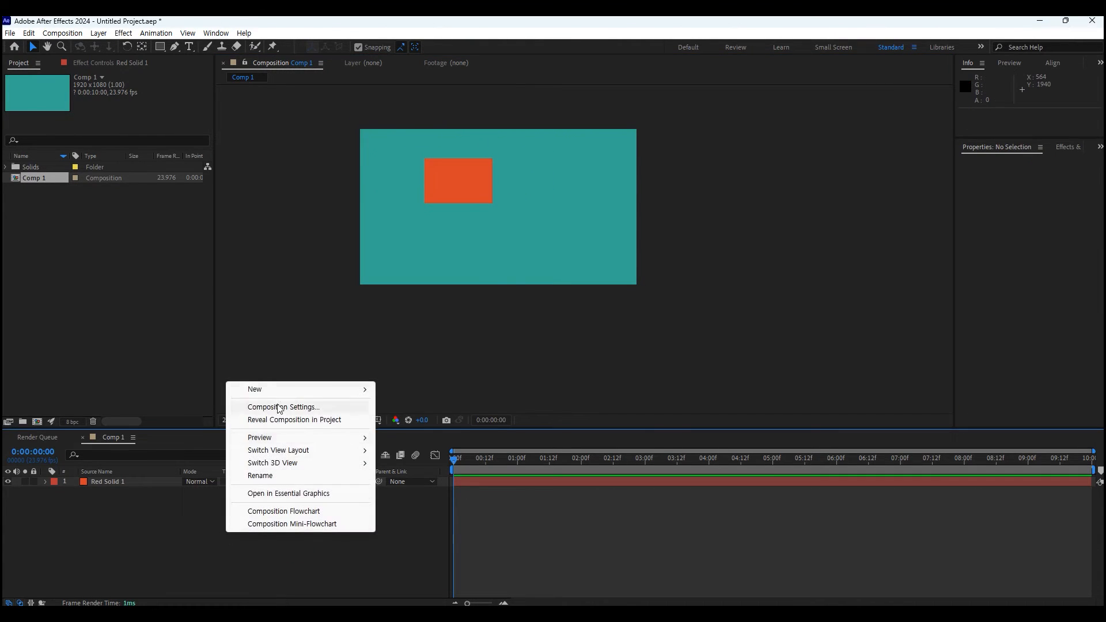
mouse_move(346, 389)
click(404, 420)
click(308, 426)
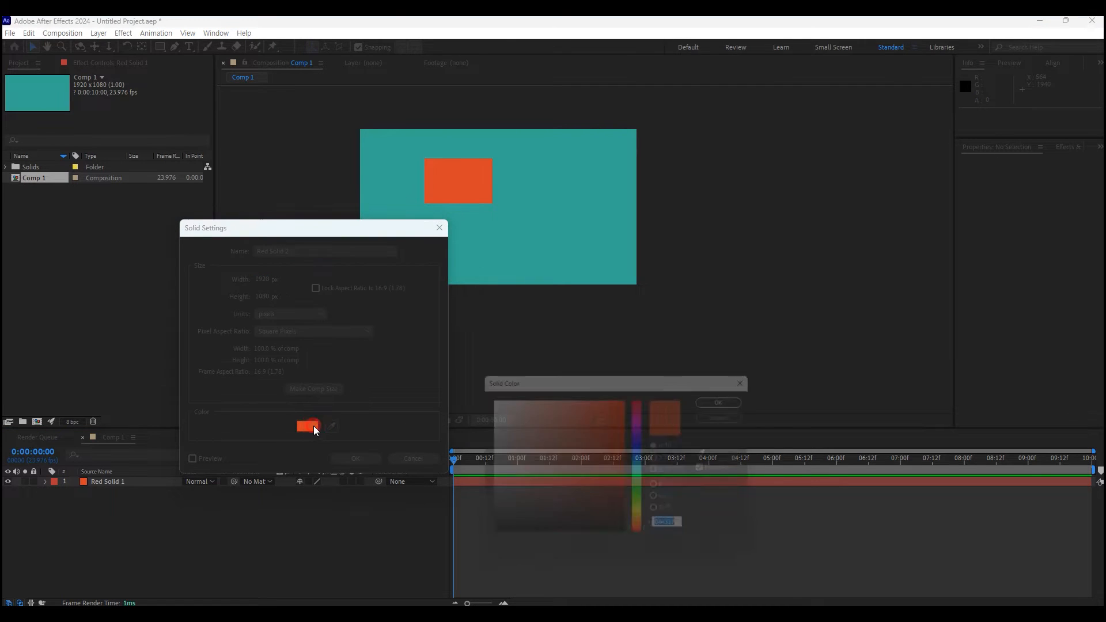
click(644, 445)
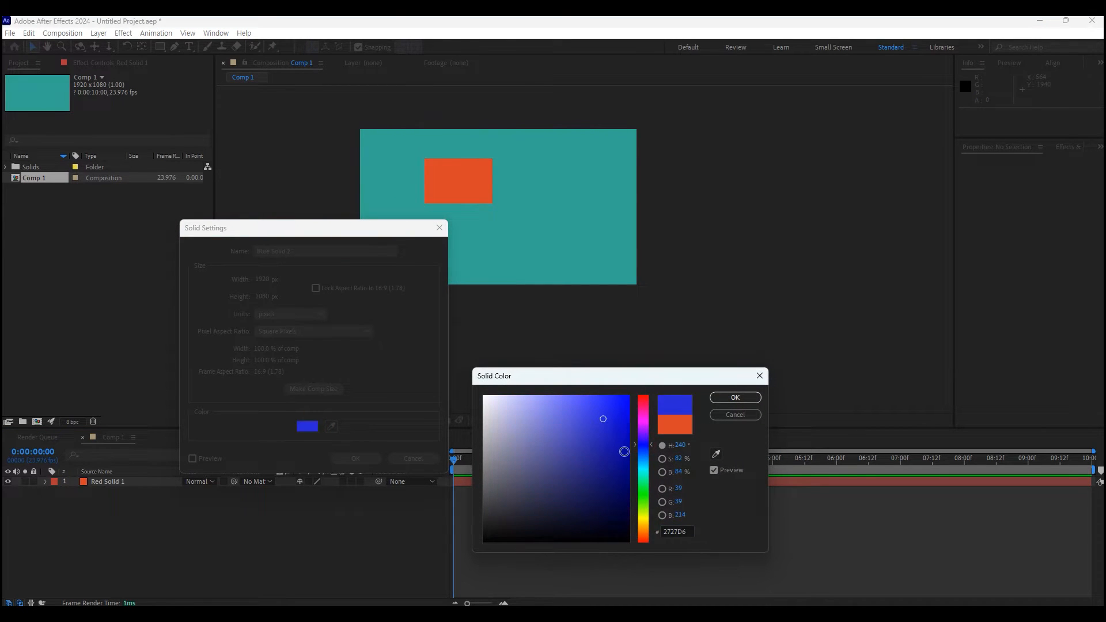
click(733, 398)
click(374, 460)
Step: Shrink the blue solid to a small rectangle and move it toward the composition's lower right
drag(638, 284, 532, 235)
click(335, 584)
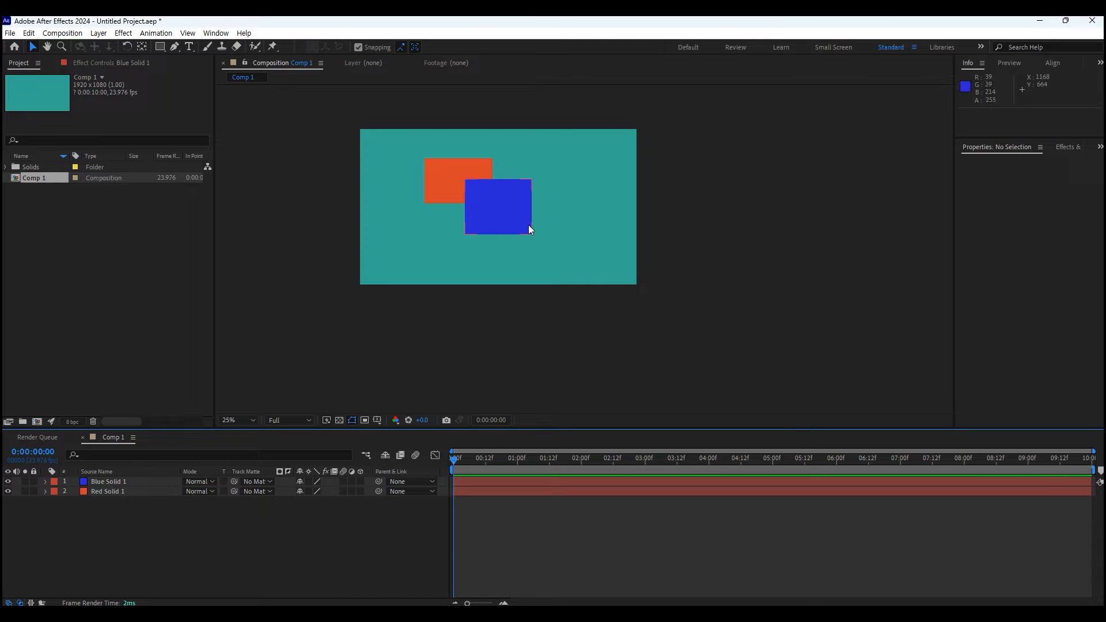
drag(529, 228, 604, 238)
Step: Reveal the red solid's Transform properties and set its X position to 390 and scale to 28.6% × 33.6%
click(46, 491)
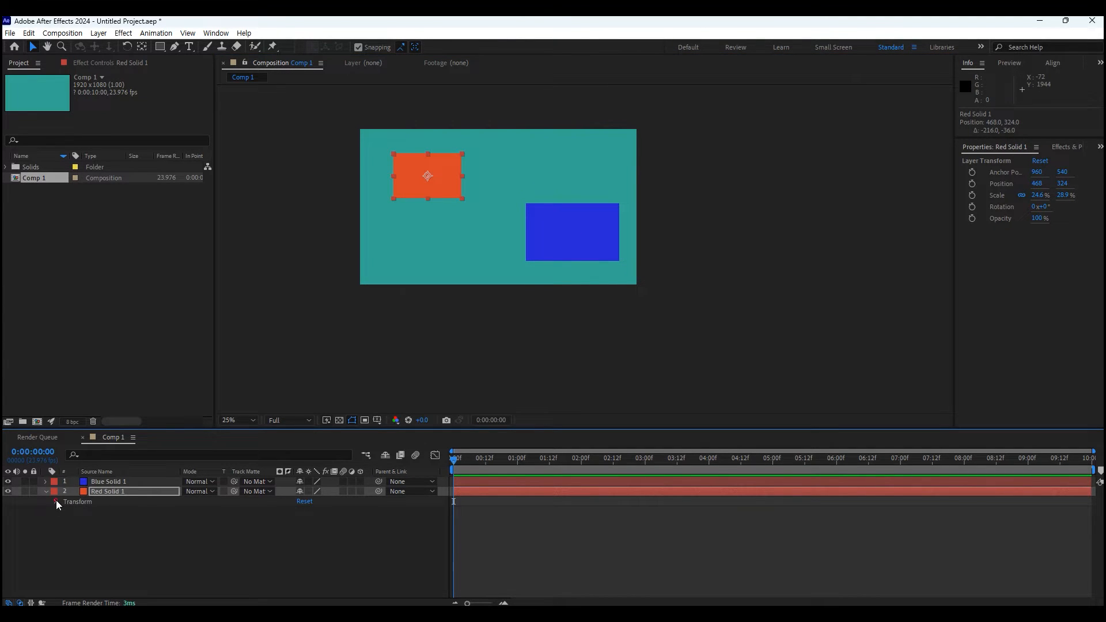
click(56, 502)
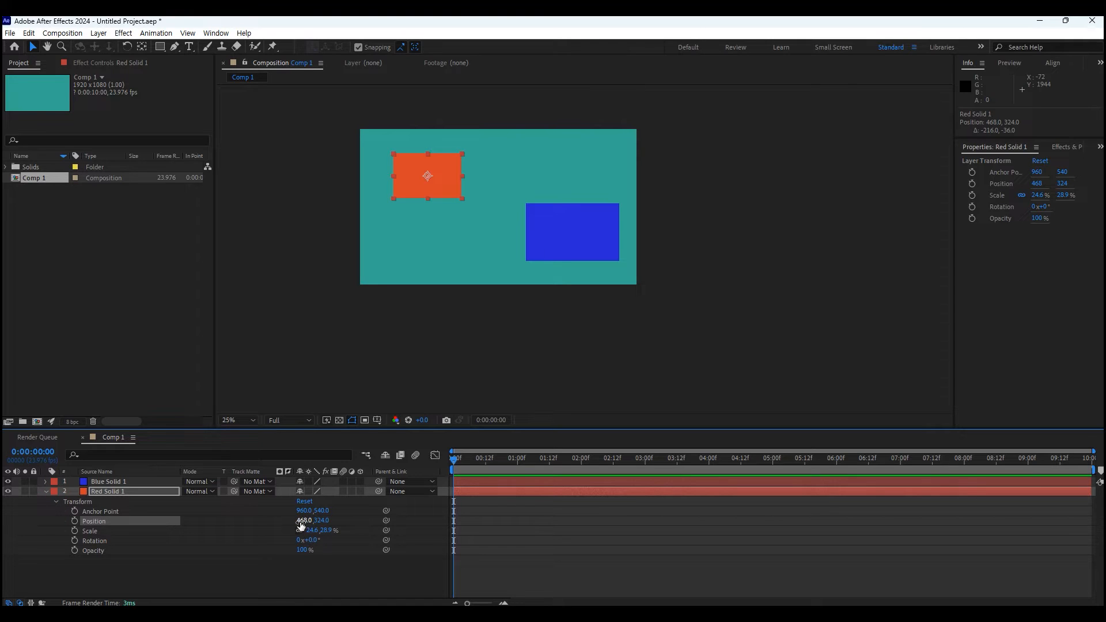
mouse_move(300, 526)
mouse_down()
mouse_move(238, 522)
mouse_move(352, 530)
mouse_move(315, 532)
mouse_up()
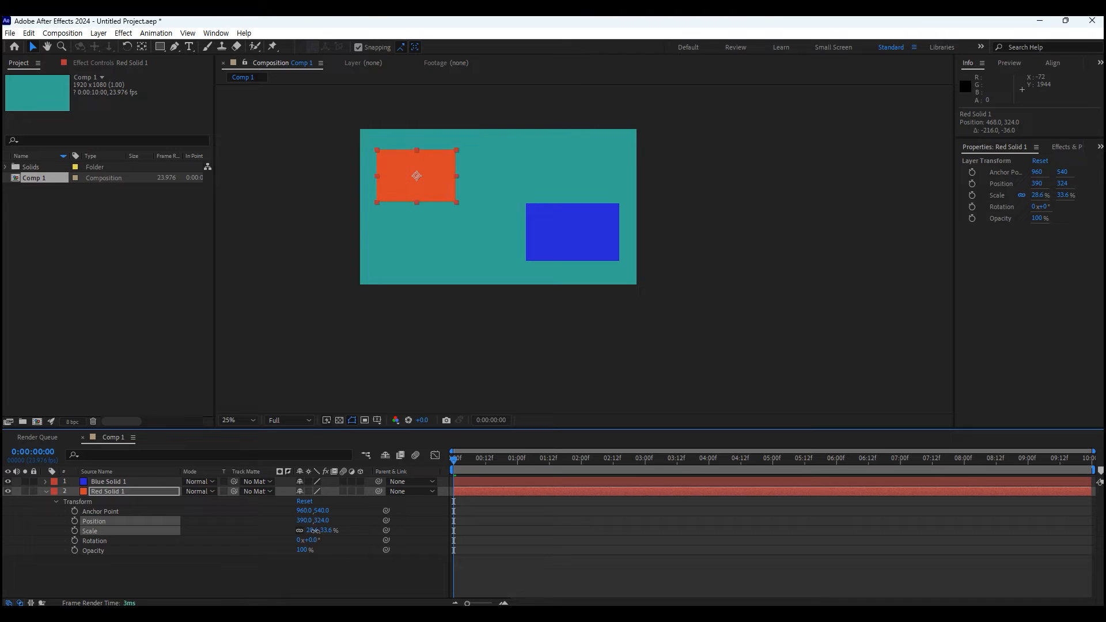
Step: Delete the red and blue solid layers from Comp 1
click(118, 482)
click(114, 492)
key(Delete)
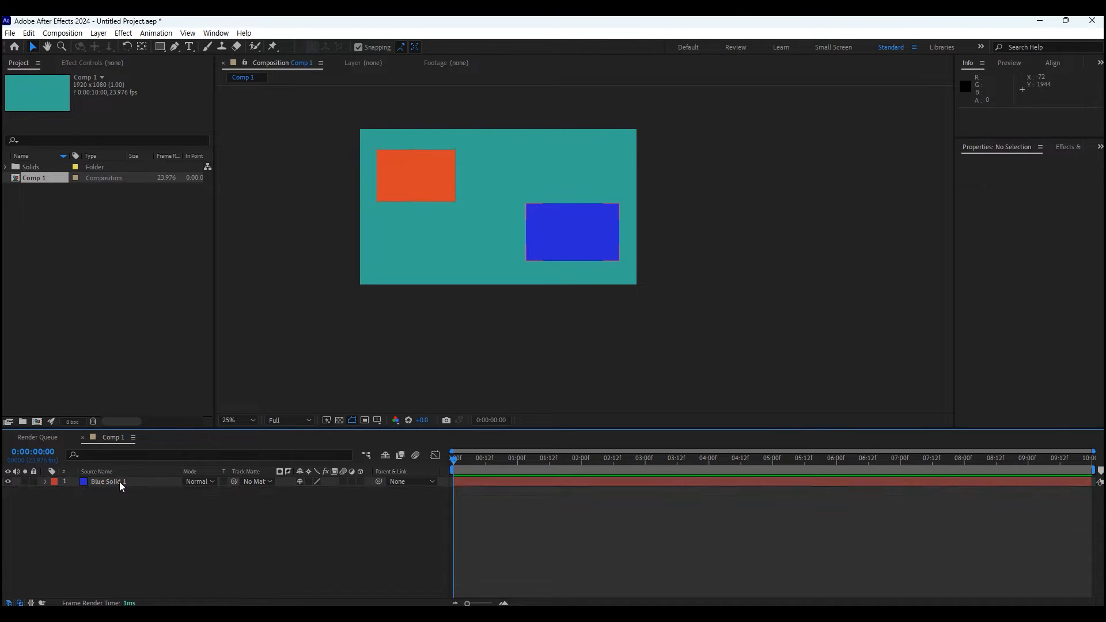
click(118, 482)
key(Delete)
Step: Import the bell image 소스_종.png and place it as a layer in Comp 1
key(ctrl+y)
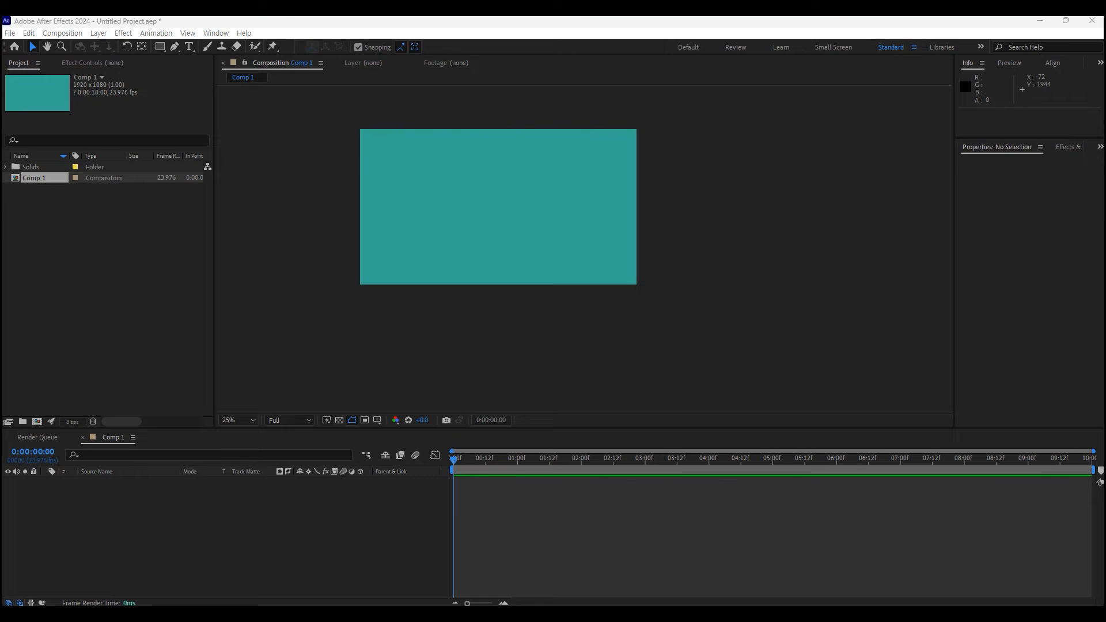
drag(445, 265, 80, 531)
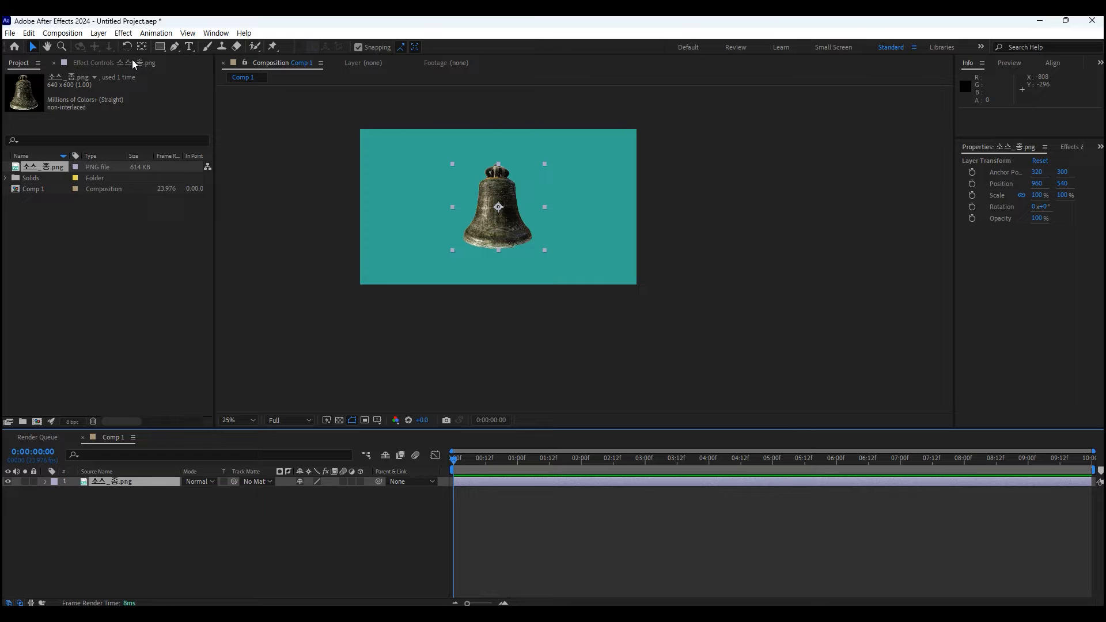
Step: Rotate the bell layer freehand around its central anchor point to about -1.5° with the Rotation tool
click(126, 46)
scroll(546, 159, up, 2)
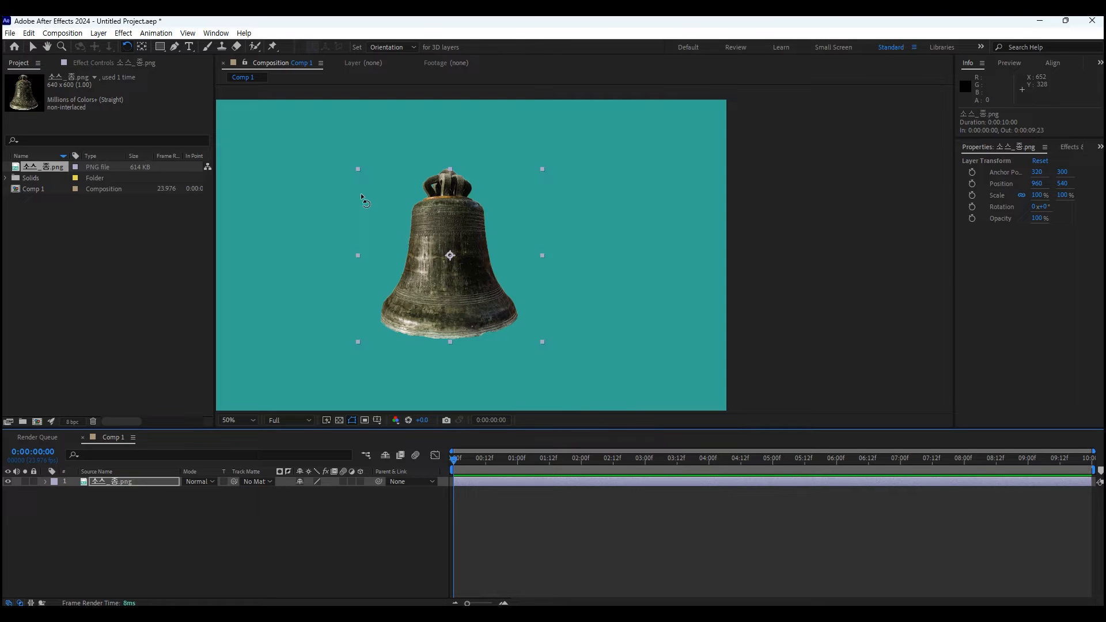
click(506, 278)
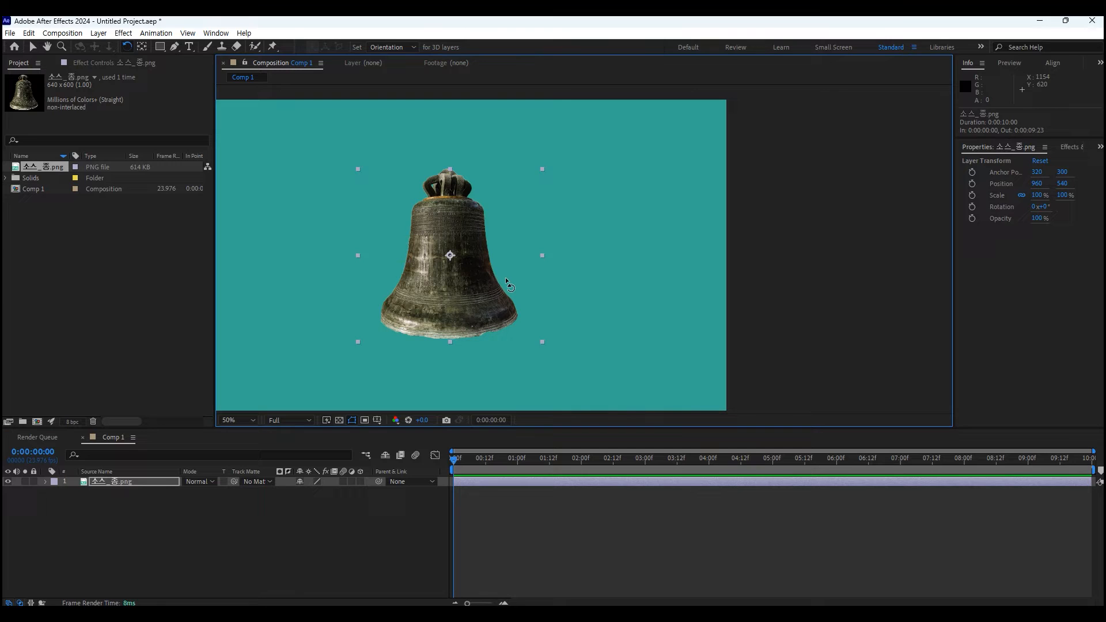
mouse_move(506, 278)
mouse_down()
mouse_move(516, 241)
mouse_move(513, 280)
mouse_up()
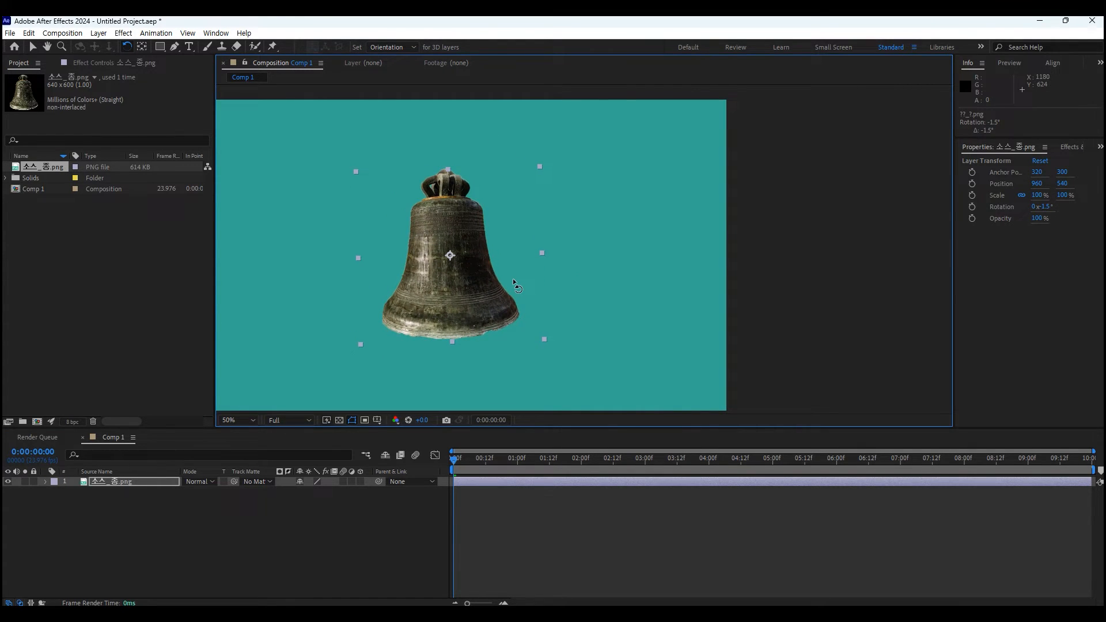
Step: Reveal only the bell layer's Rotation property, tilt the bell slightly by hand, and reset its rotation to 0°
click(110, 482)
key(r)
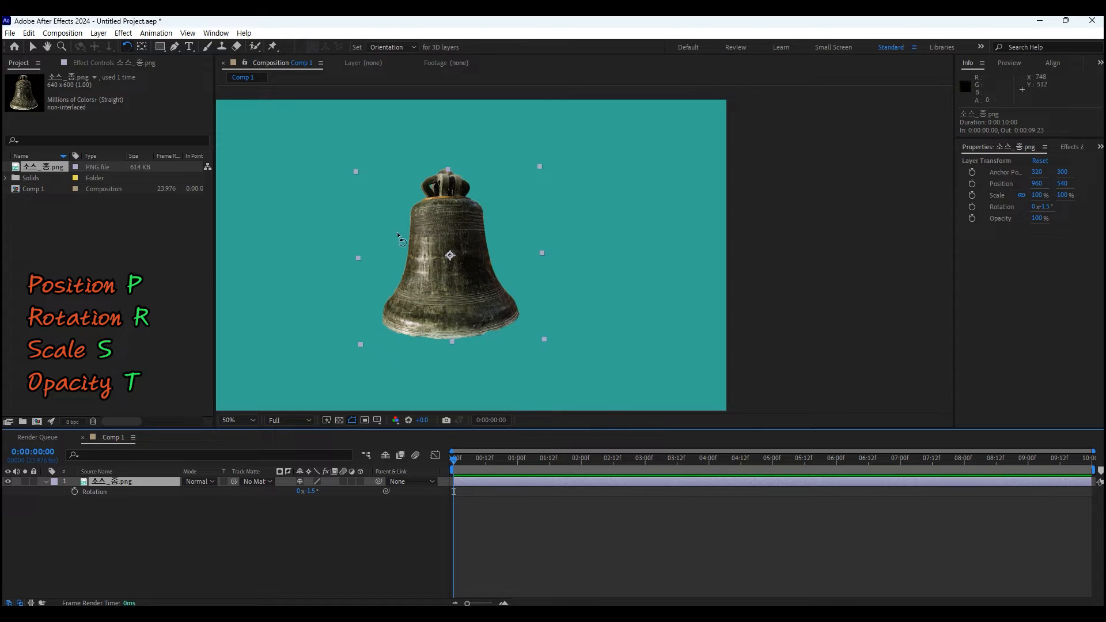
mouse_move(506, 295)
mouse_down()
mouse_move(524, 256)
mouse_move(519, 224)
mouse_move(484, 298)
mouse_move(450, 310)
mouse_move(495, 292)
mouse_up()
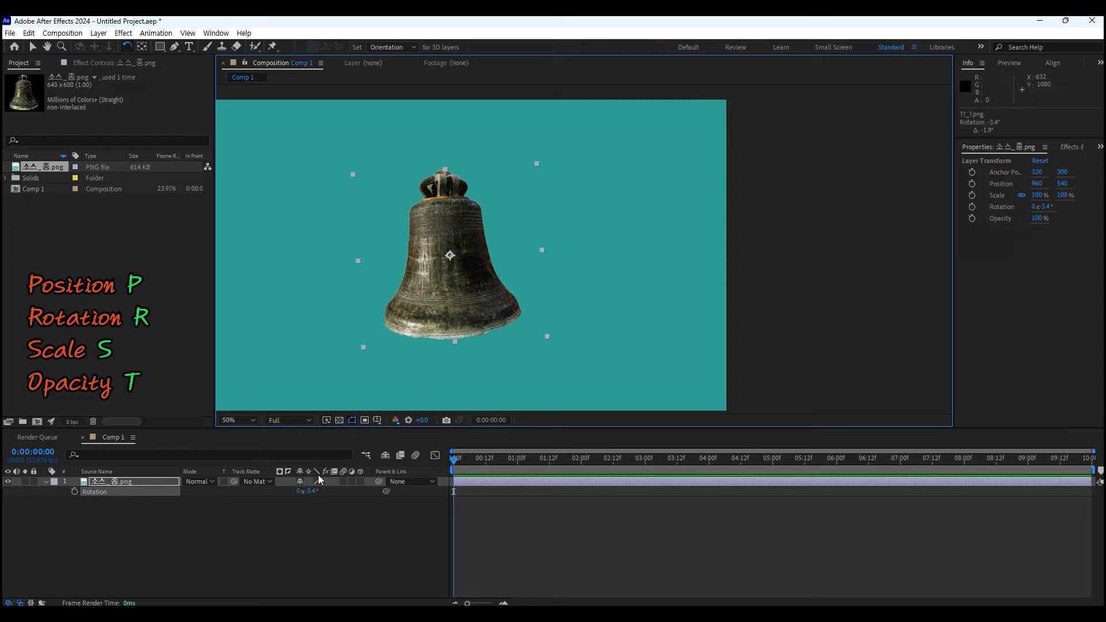
click(315, 493)
text(0)
key(Return)
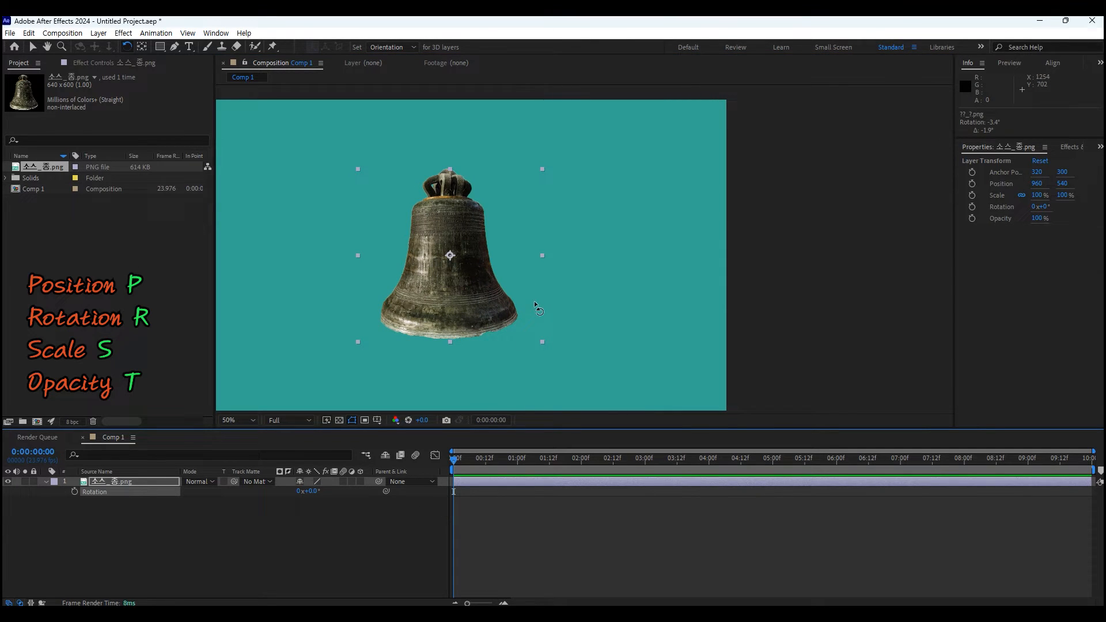
Step: Try rotating the bell by hand and set its rotation to 25°
drag(511, 302, 491, 329)
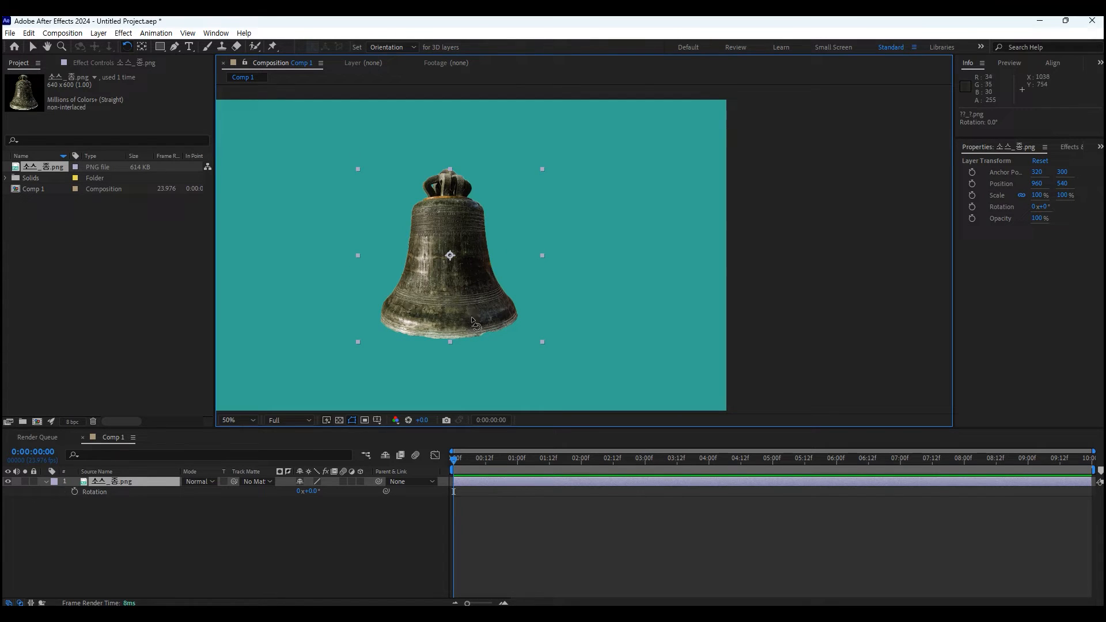
click(310, 493)
text(25)
key(Return)
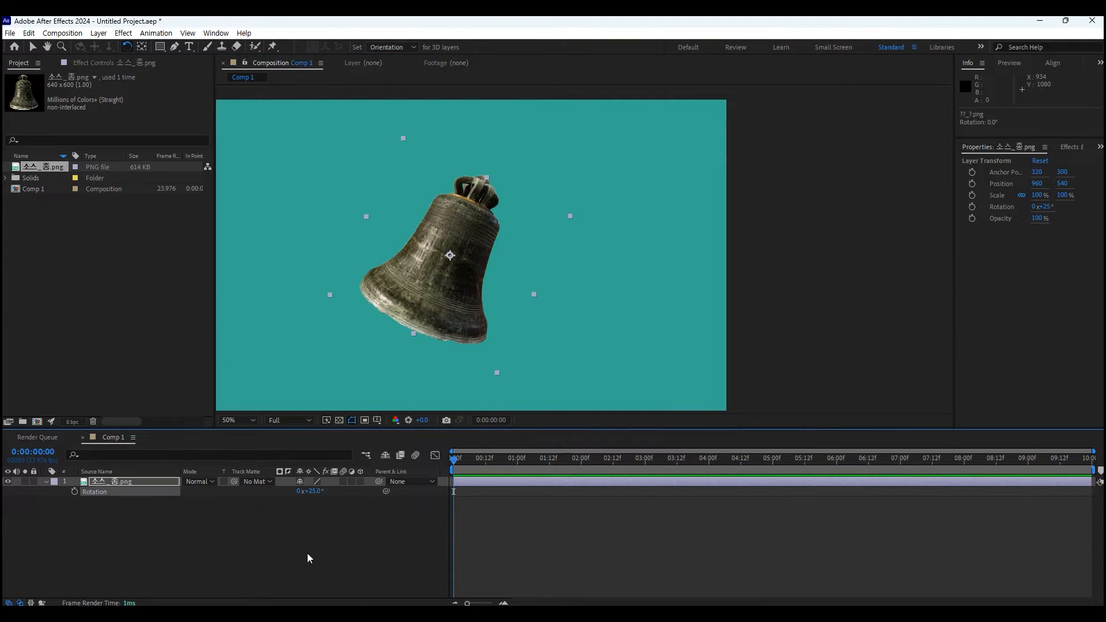
Step: Set the bell's rotation to -25° and turn it freehand back to nearly upright, at about -0.4°
click(310, 494)
text(-25)
key(Return)
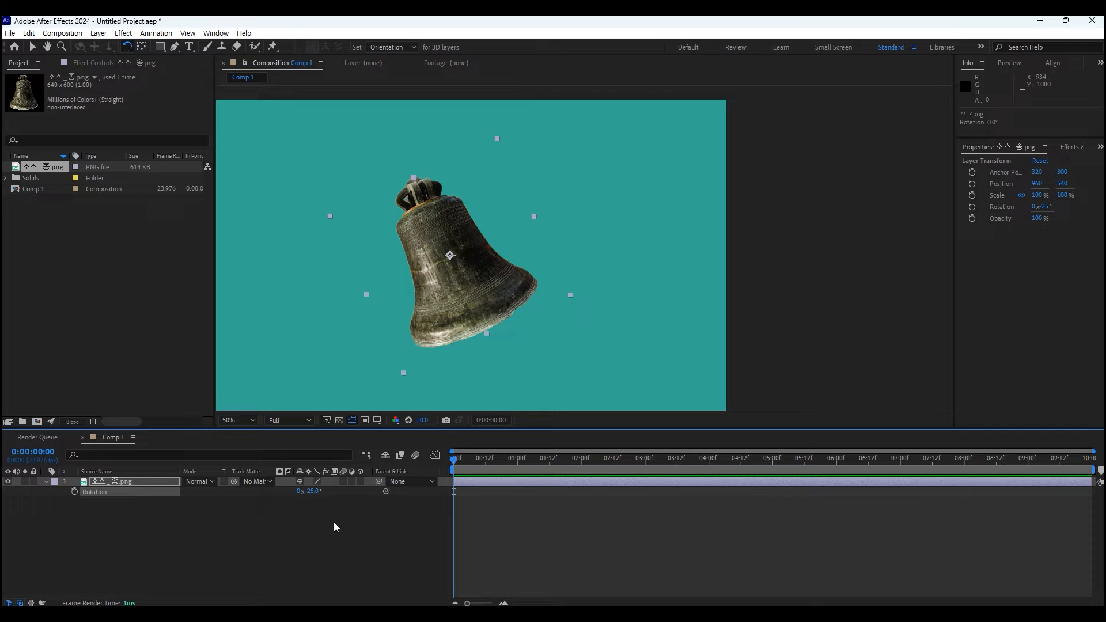
drag(507, 310, 478, 332)
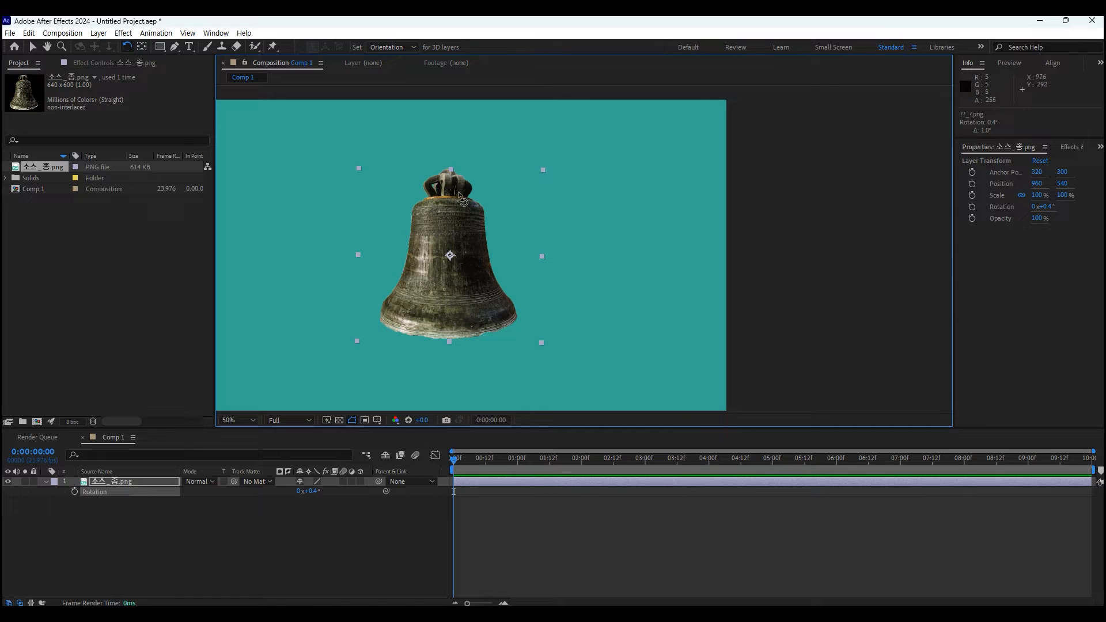
mouse_move(493, 322)
mouse_down()
mouse_move(481, 333)
mouse_move(489, 316)
mouse_up()
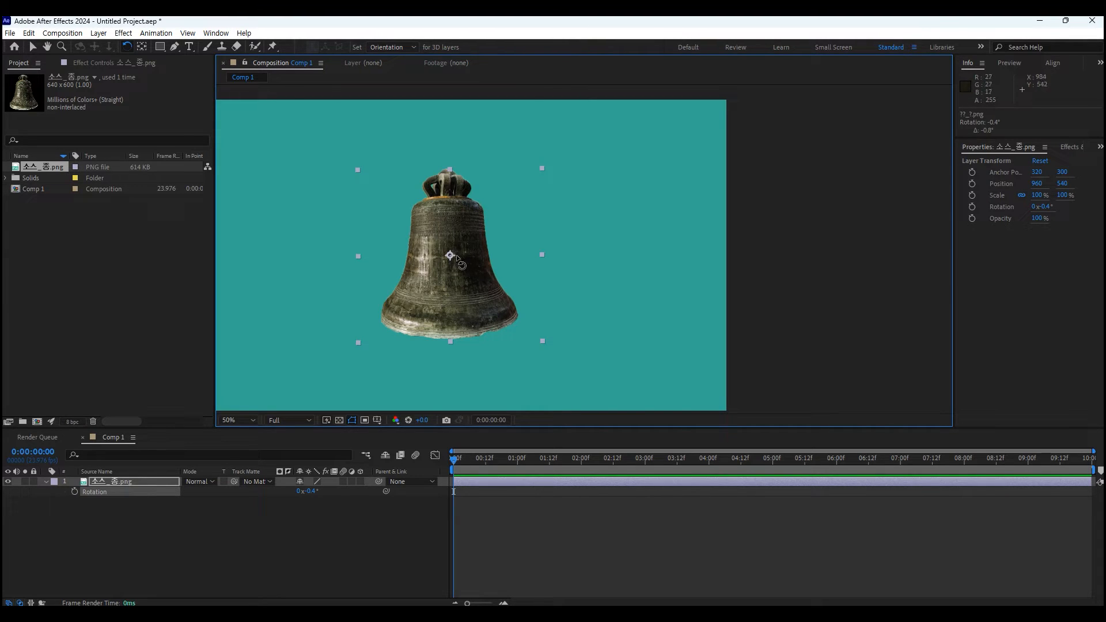
Step: Move the bell layer's anchor point to its top center and swing the bell around it to about -2.2°
click(141, 48)
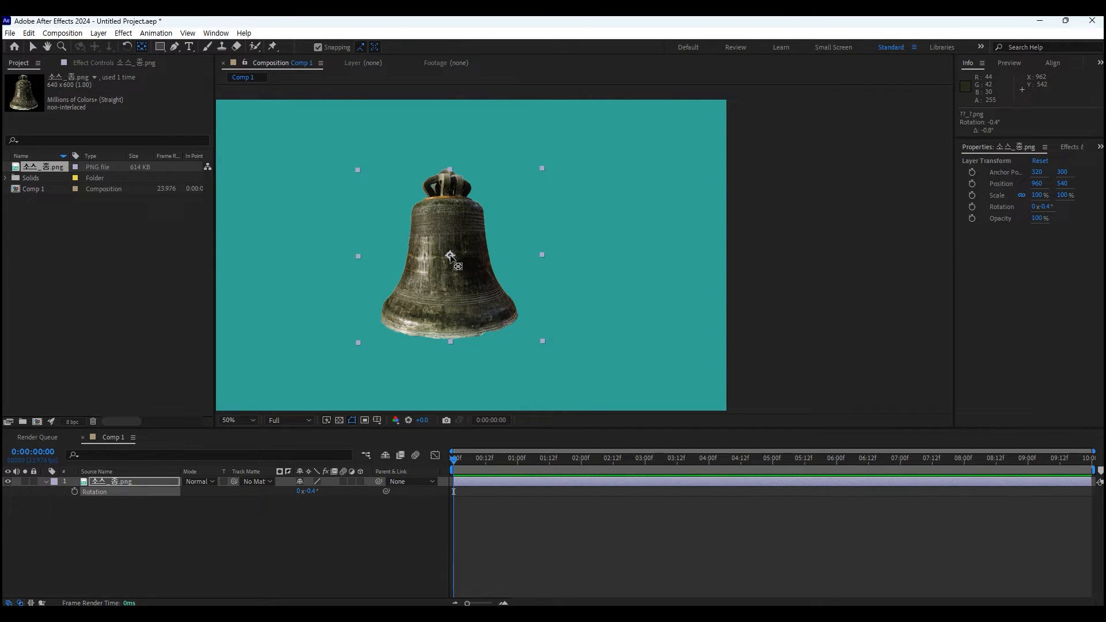
drag(450, 255, 448, 178)
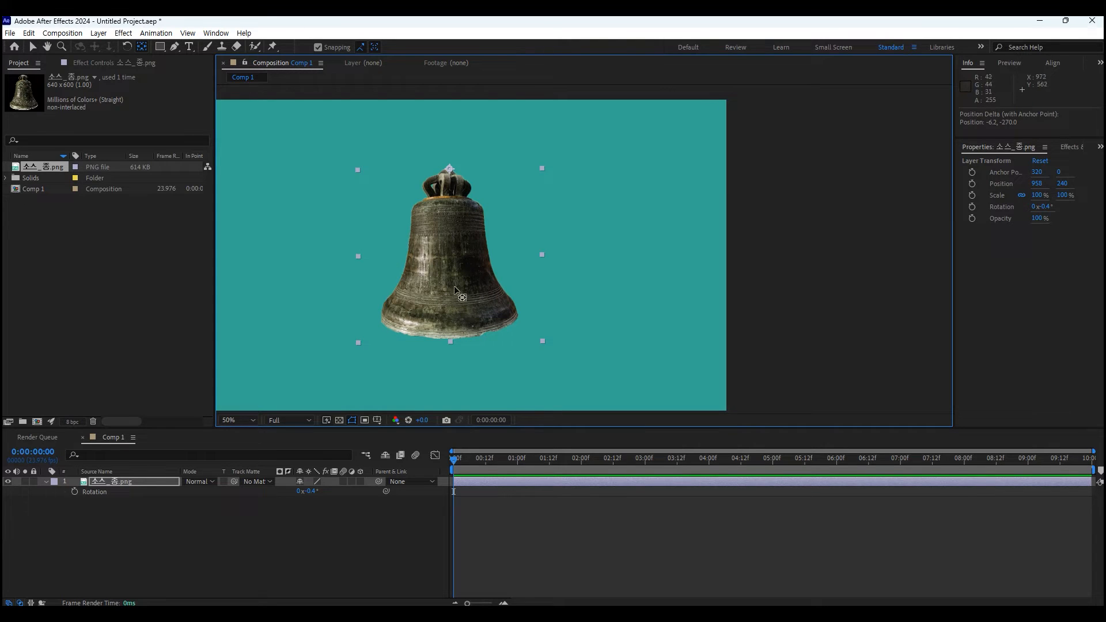
click(128, 46)
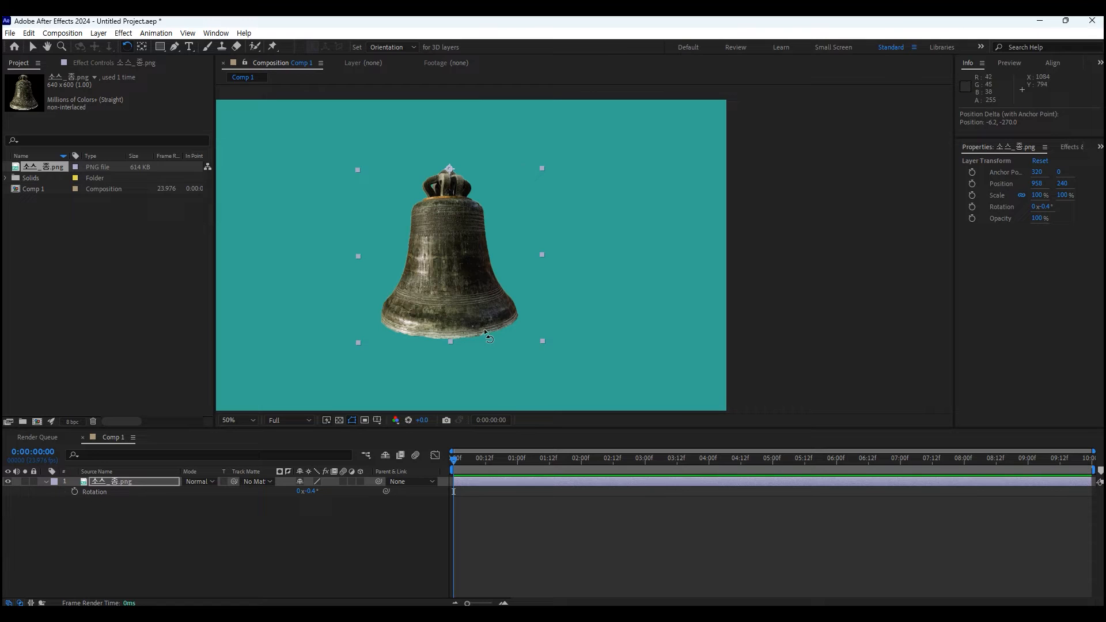
drag(448, 323, 523, 263)
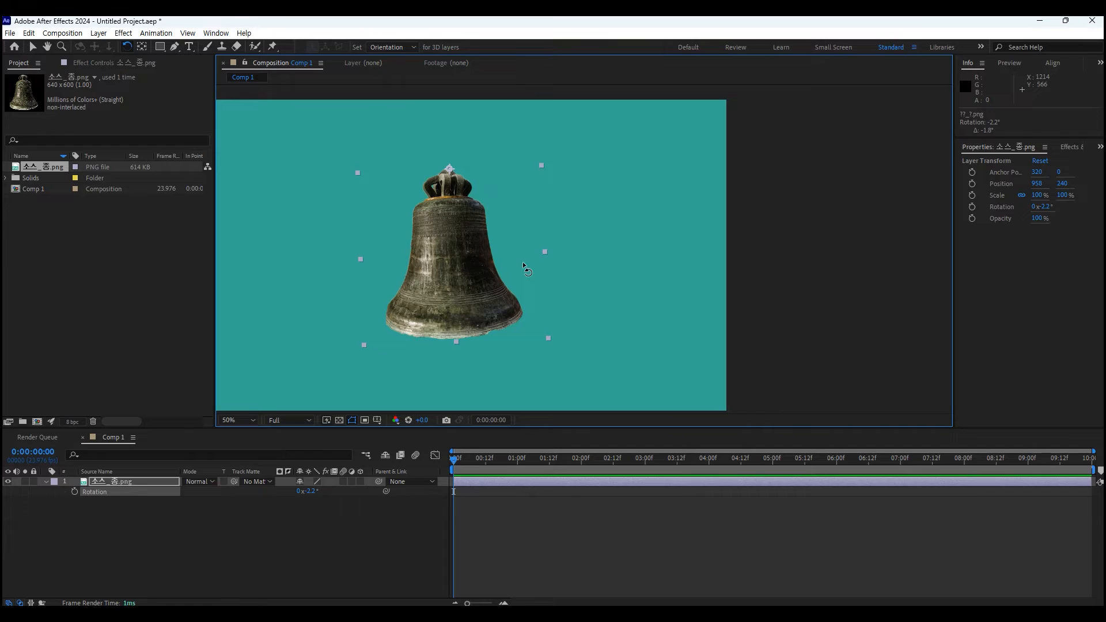
Step: Delete the bell layer and add a new 1920 × 1080 px blue solid to Comp 1
click(122, 482)
key(Delete)
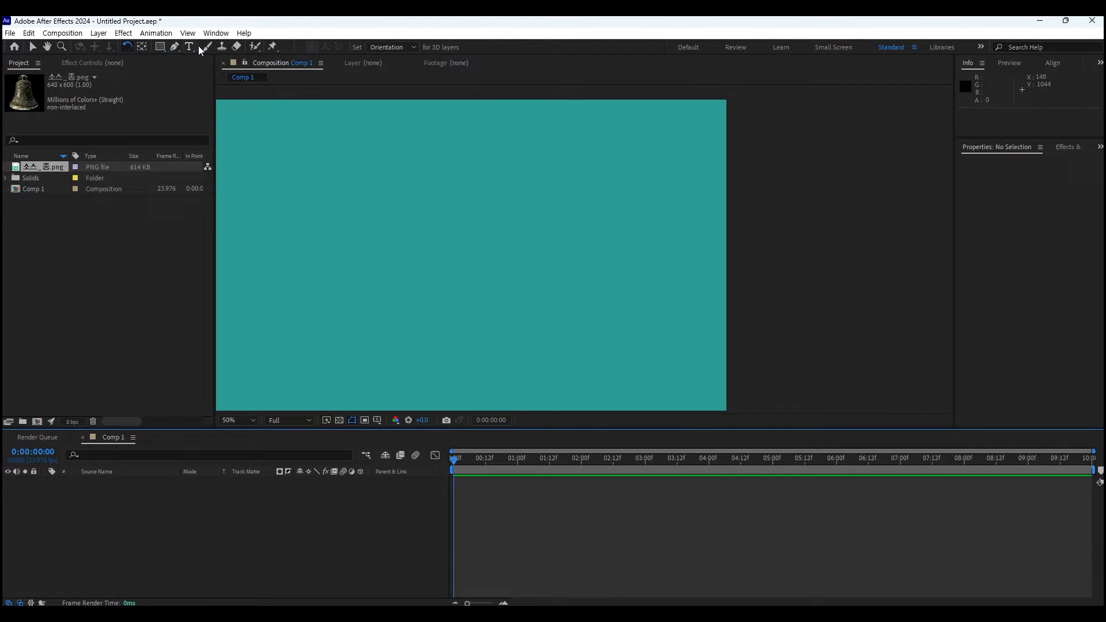
right_click(137, 519)
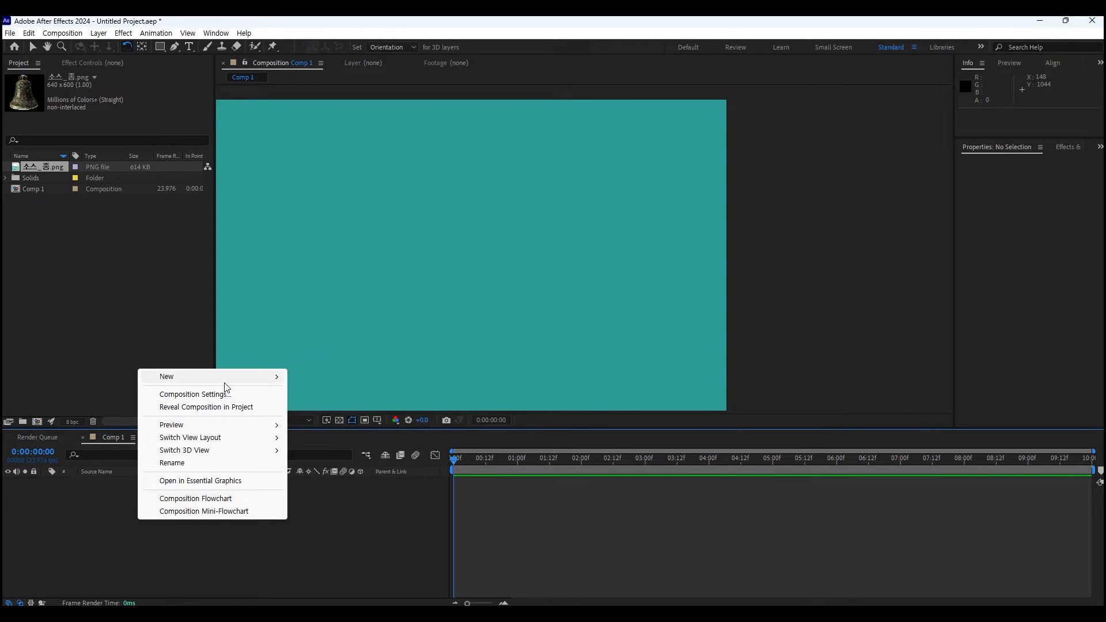
click(309, 402)
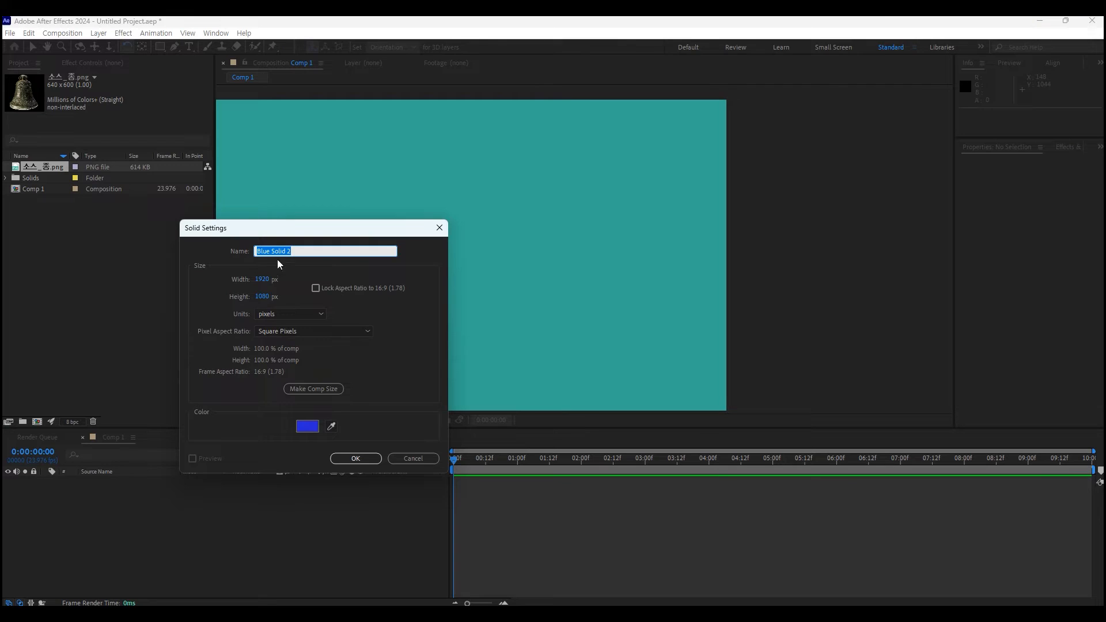
click(355, 459)
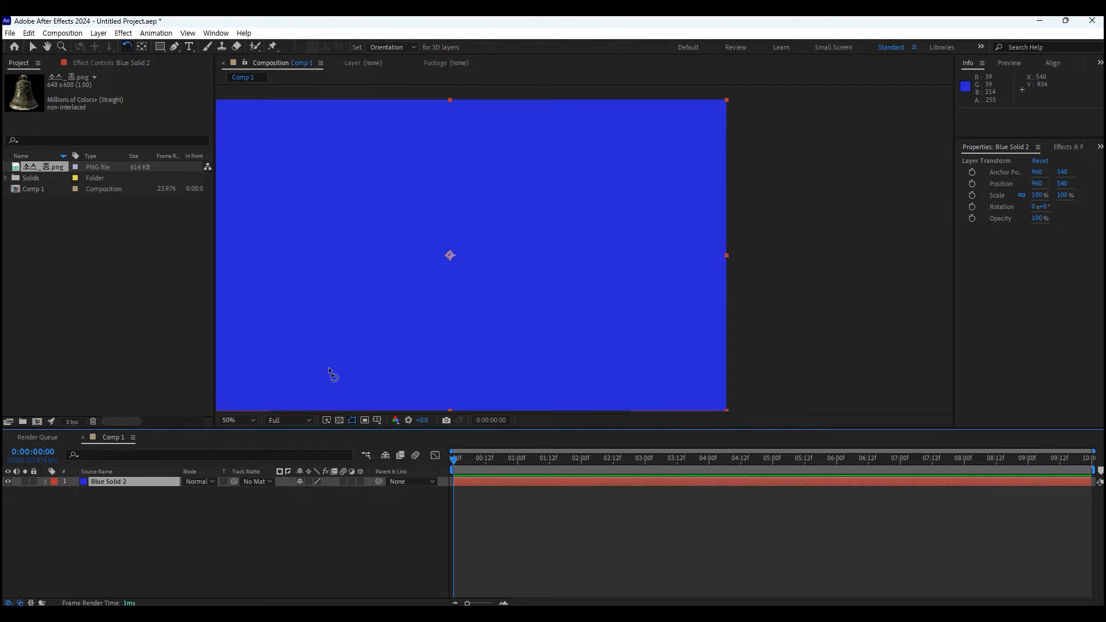
key(comma)
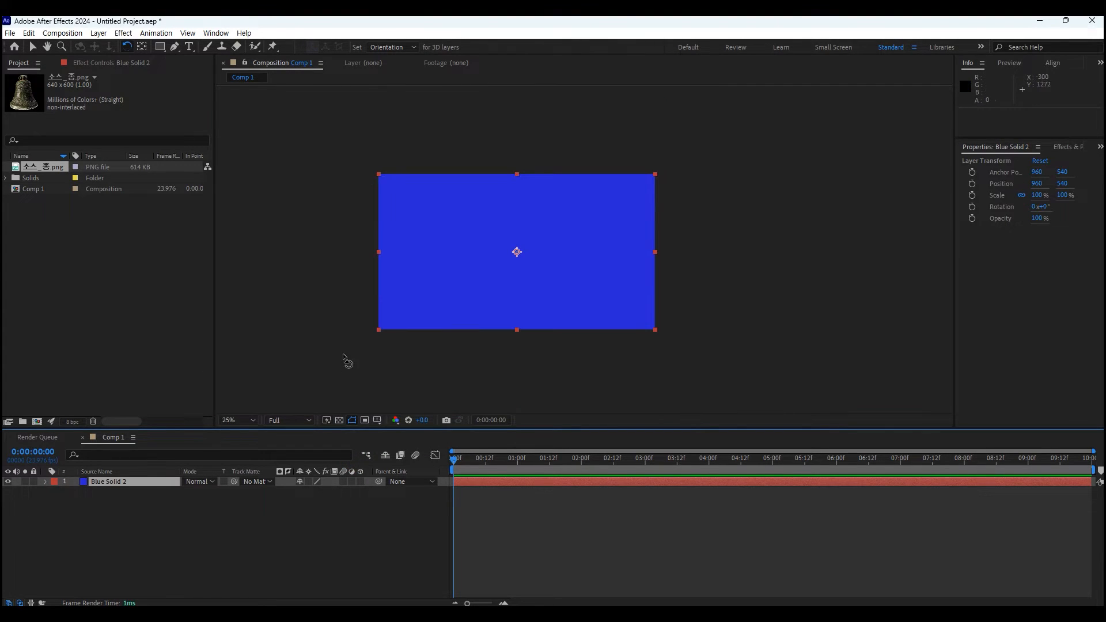
Step: Draw a rectangular mask about 460 × 260 px in the upper-left area of the blue solid
click(159, 49)
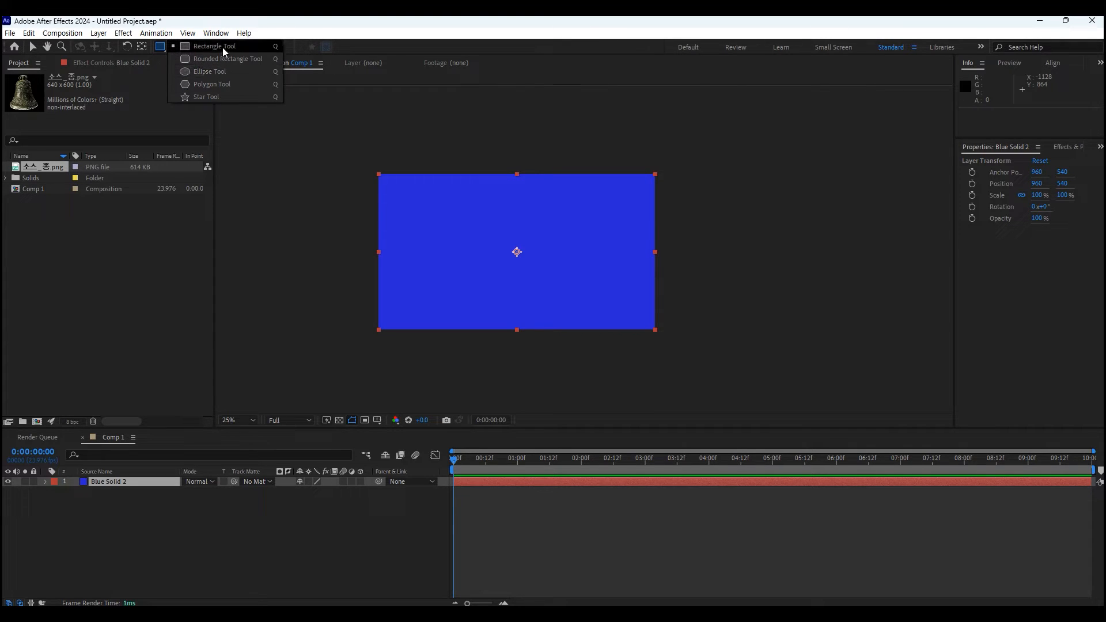
click(202, 47)
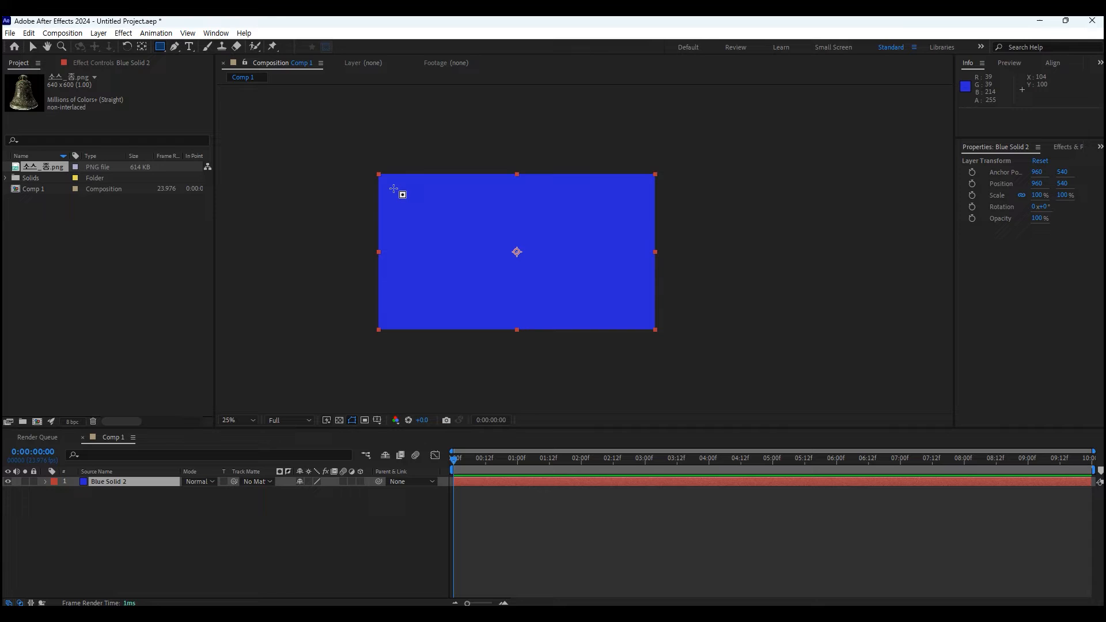
drag(393, 188, 459, 225)
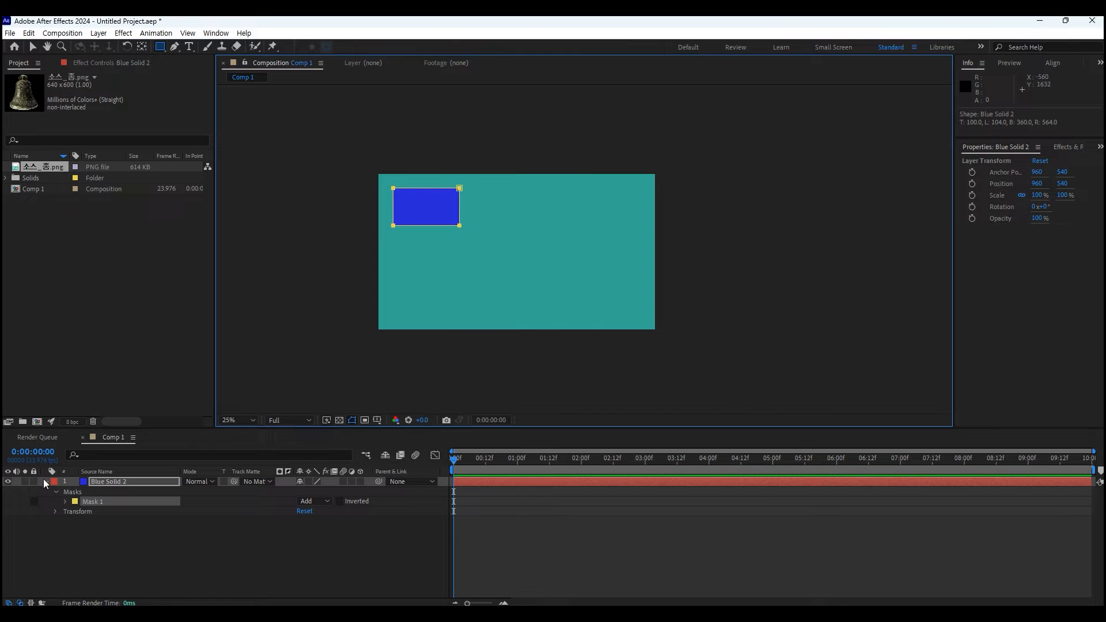
Step: Add a rounded rectangle mask about 528 × 280 px in the upper-right area of the blue solid layer
click(107, 483)
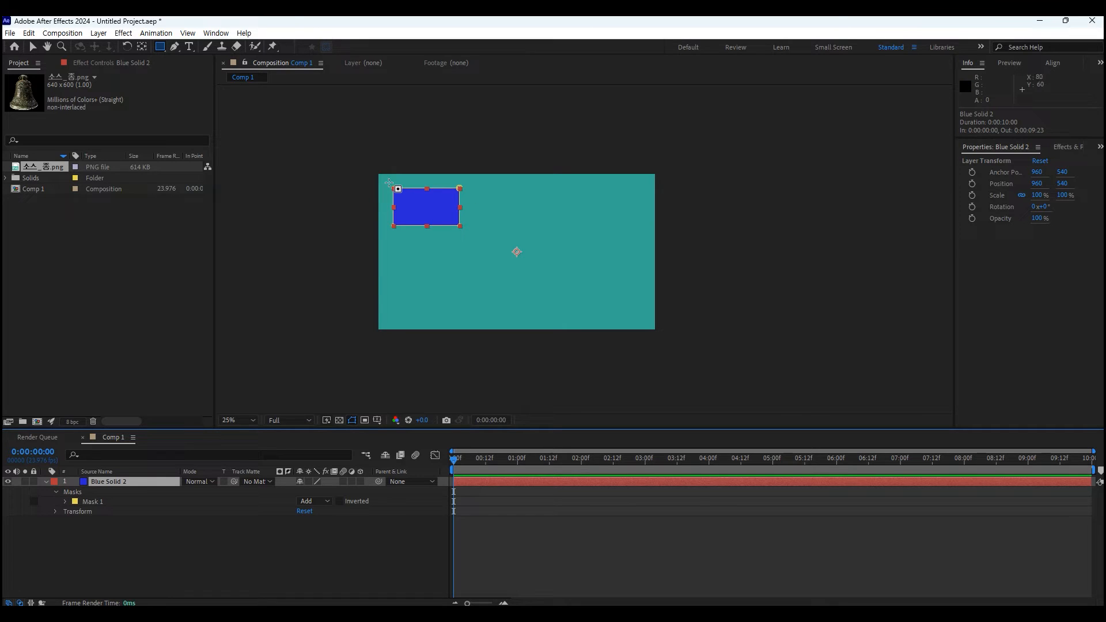
click(161, 46)
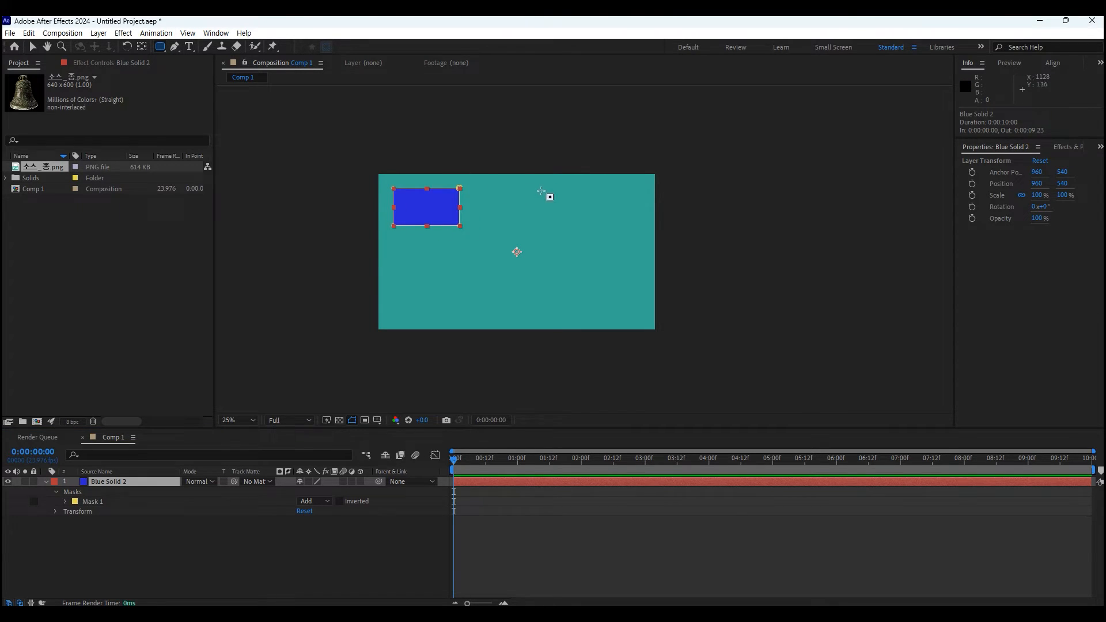
drag(542, 188, 617, 229)
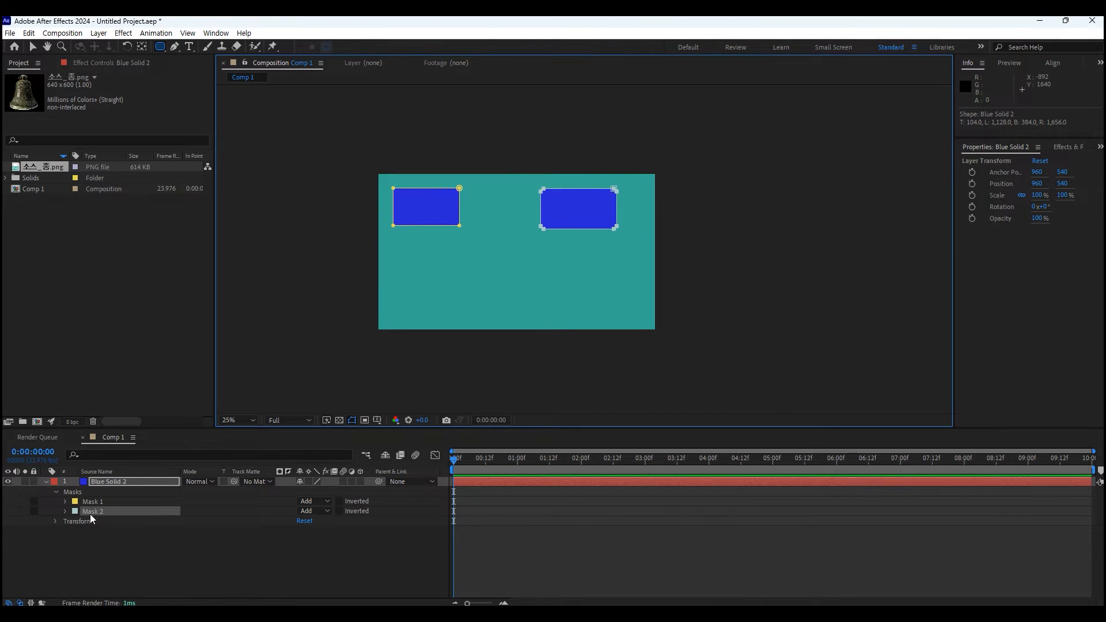
Step: Add an elliptical mask about 472 × 332 px in the lower-left area of the blue solid layer
click(107, 484)
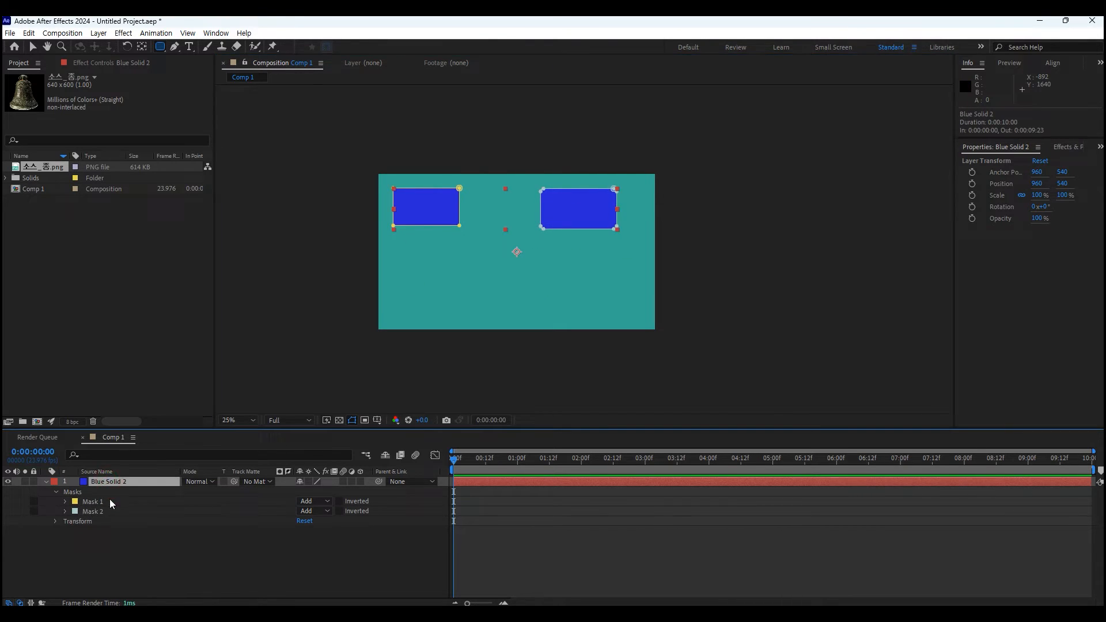
click(96, 503)
click(92, 513)
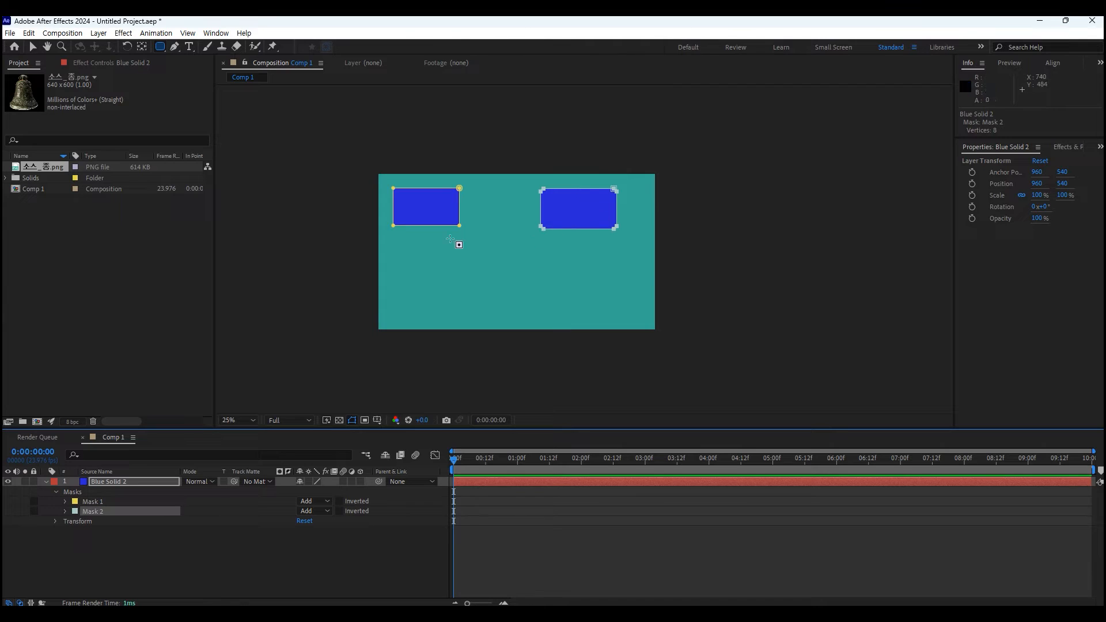
drag(162, 46, 203, 74)
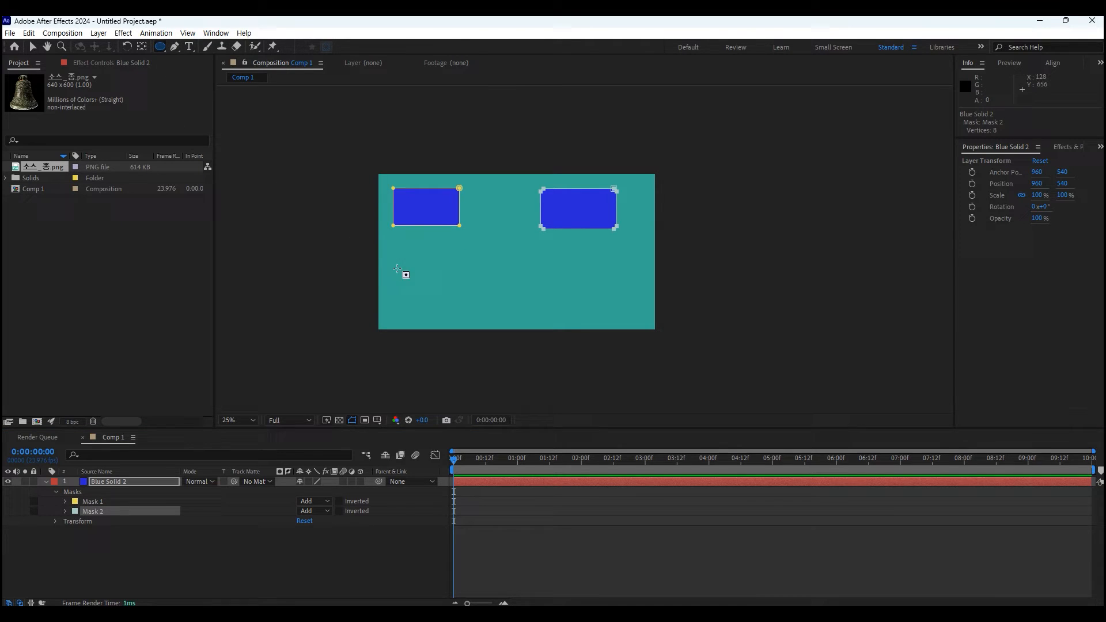
drag(385, 277, 454, 325)
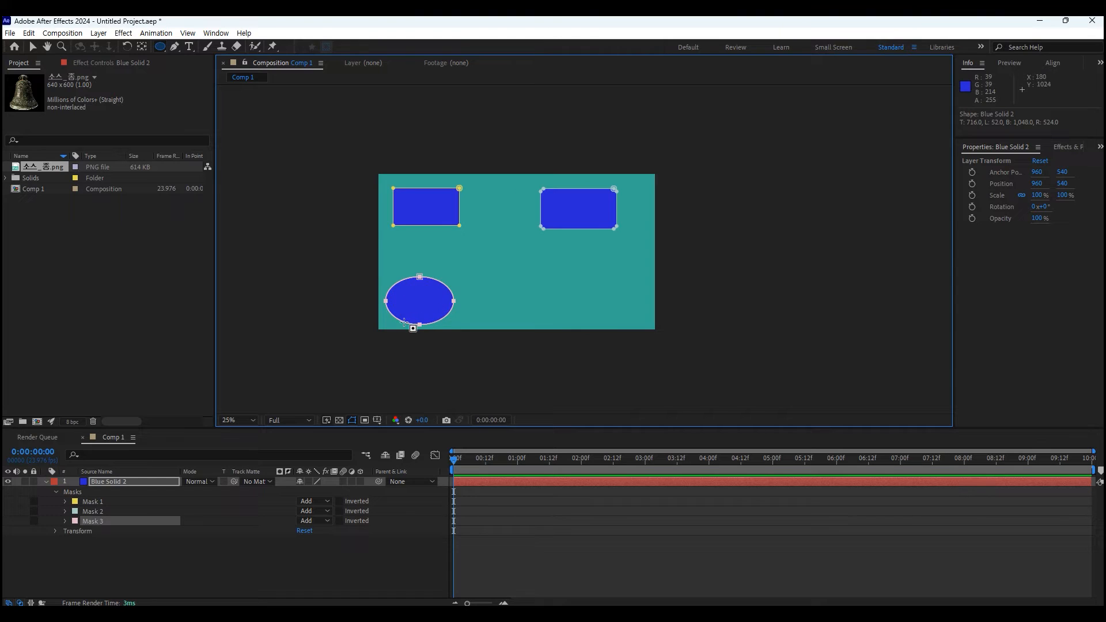
Step: Add a polygon mask near the middle of the blue solid, adjusting it to 11 sides while drawing
click(161, 47)
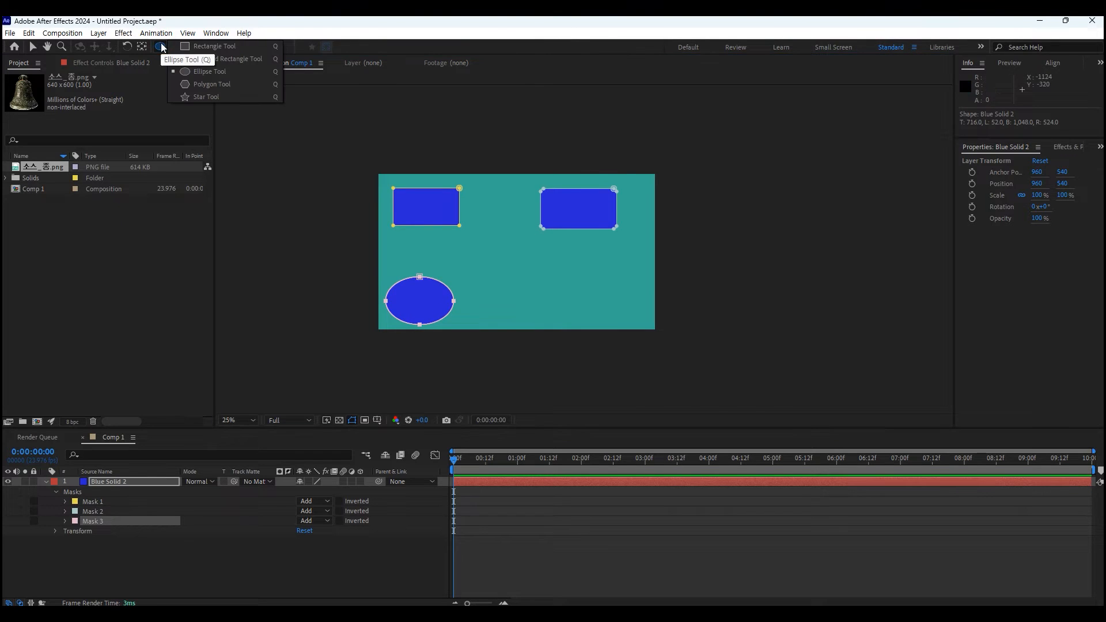
click(195, 83)
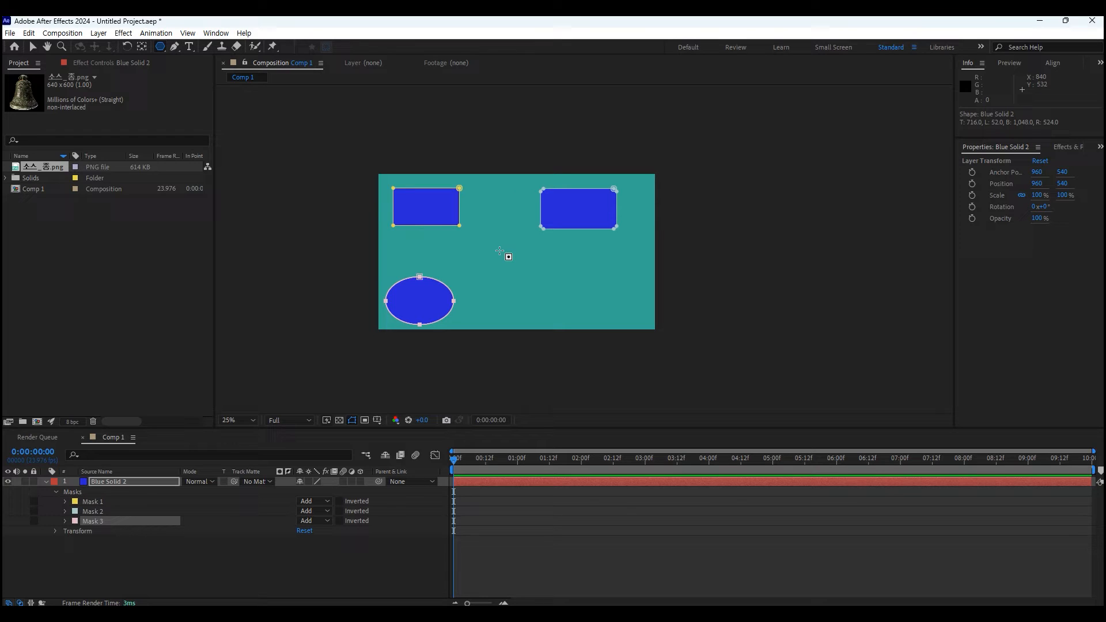
click(499, 251)
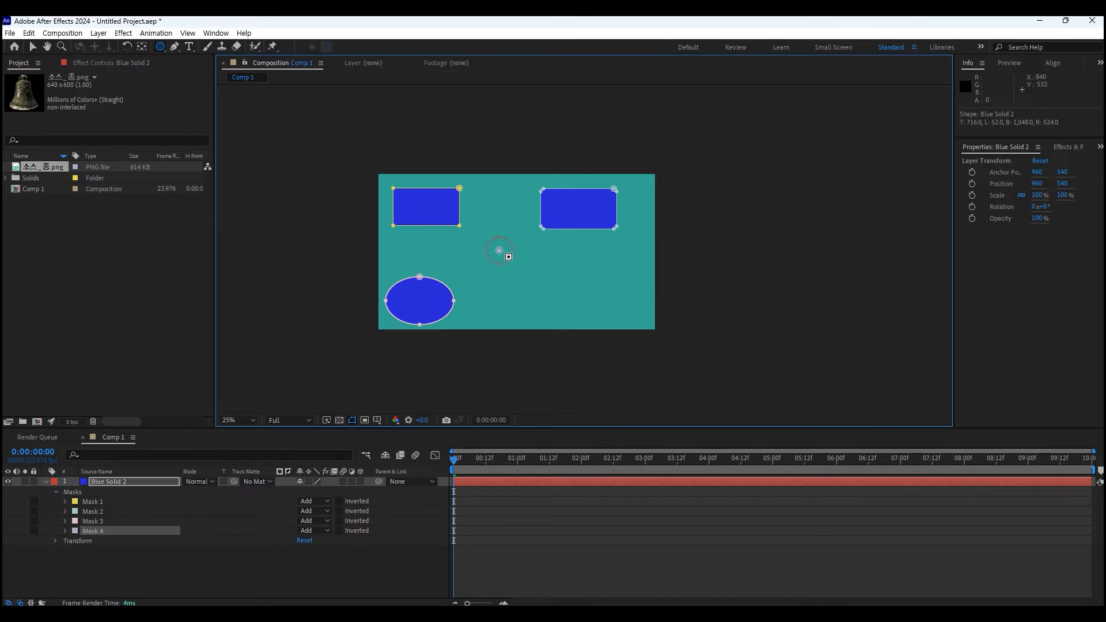
drag(500, 251, 530, 281)
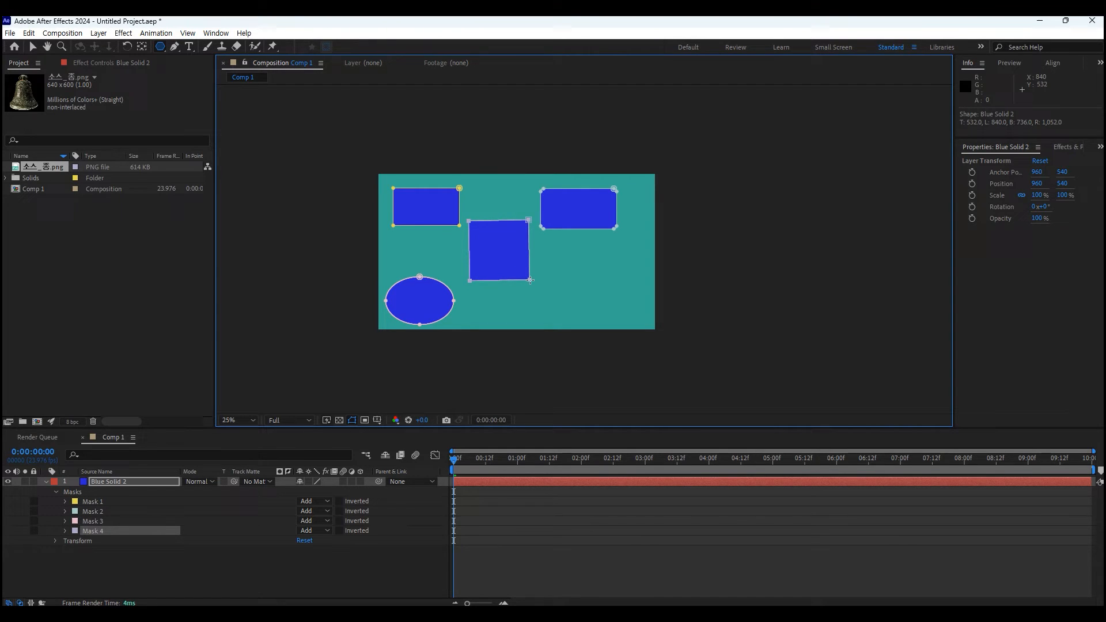
key(Up)
key(Up)
key(Down)
key(Down)
key(Up)
key(Up)
key(Up)
key(Up)
key(Up)
key(Up)
key(Up)
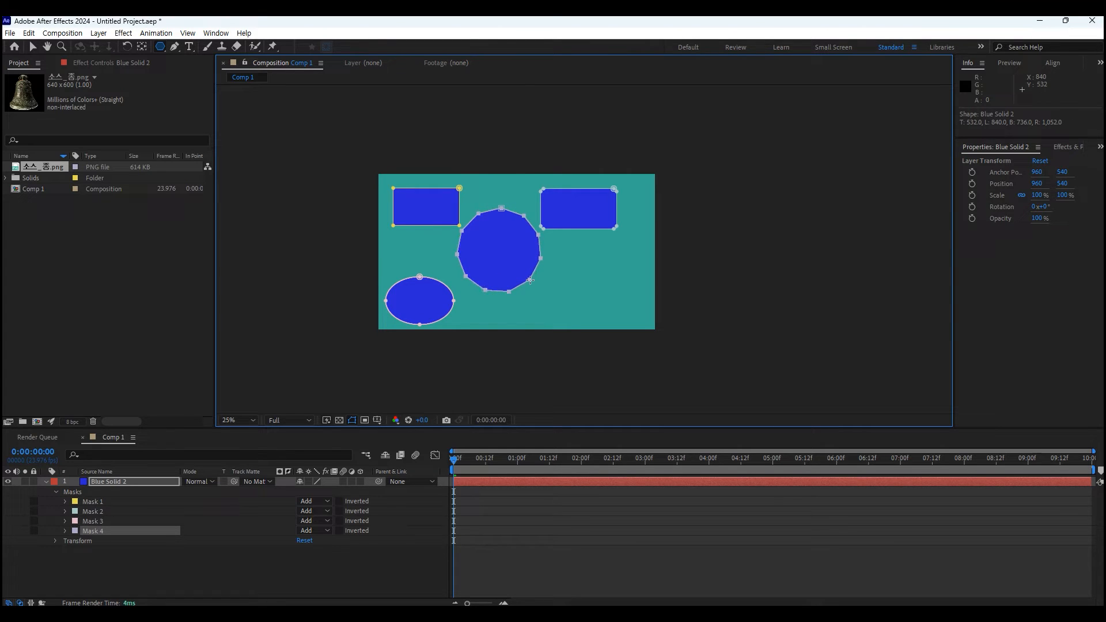
Step: Vary the side count of the polygon mask while drawing it near the middle of the blue solid, finishing with a triangle
key(Down)
key(Down)
key(Down)
key(Down)
key(Down)
key(Down)
key(Down)
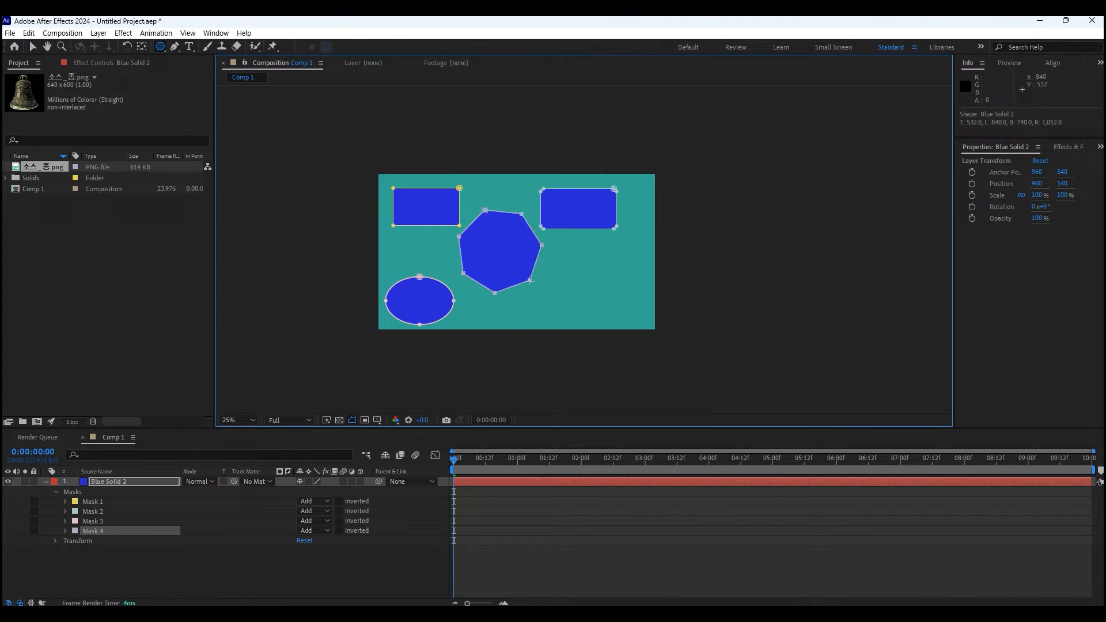
key(Up)
key(Up)
key(Up)
key(Up)
key(Up)
key(Up)
key(Up)
key(Up)
key(Up)
key(Up)
key(Up)
key(Up)
key(Up)
key(Up)
key(Up)
key(Up)
key(Up)
key(Up)
key(Up)
key(Up)
key(Up)
key(Up)
key(Up)
key(Up)
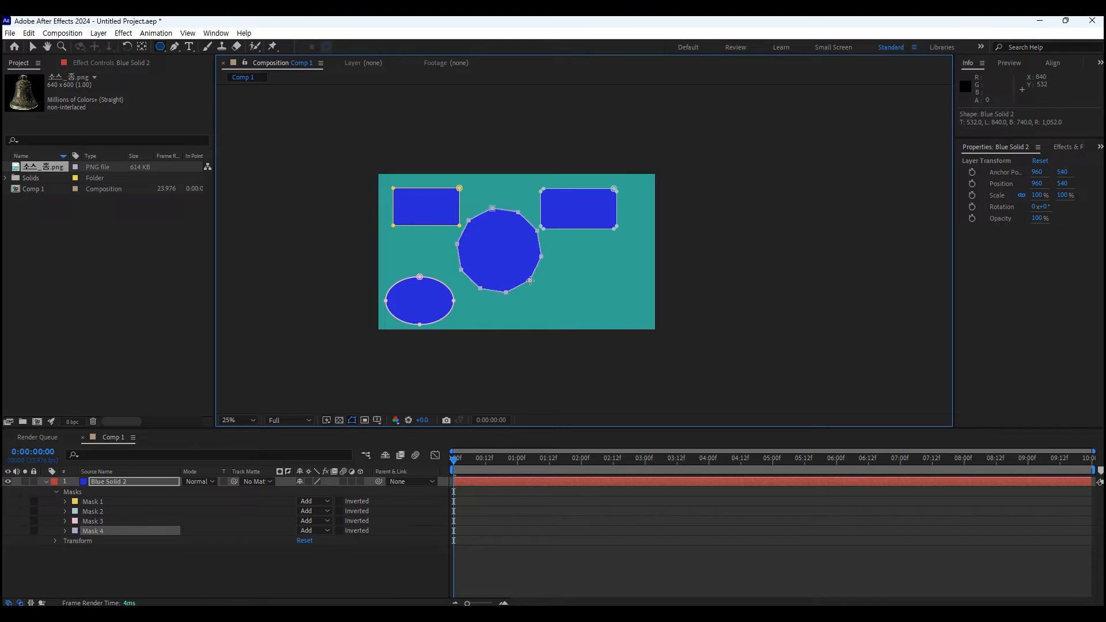
drag(530, 281, 530, 281)
key(Down)
key(Down)
key(Down)
key(Down)
key(Down)
key(Down)
key(Down)
key(Down)
key(Down)
key(Down)
key(Down)
key(Down)
key(Down)
key(Down)
key(Down)
key(Down)
key(Down)
key(Down)
key(Down)
key(Down)
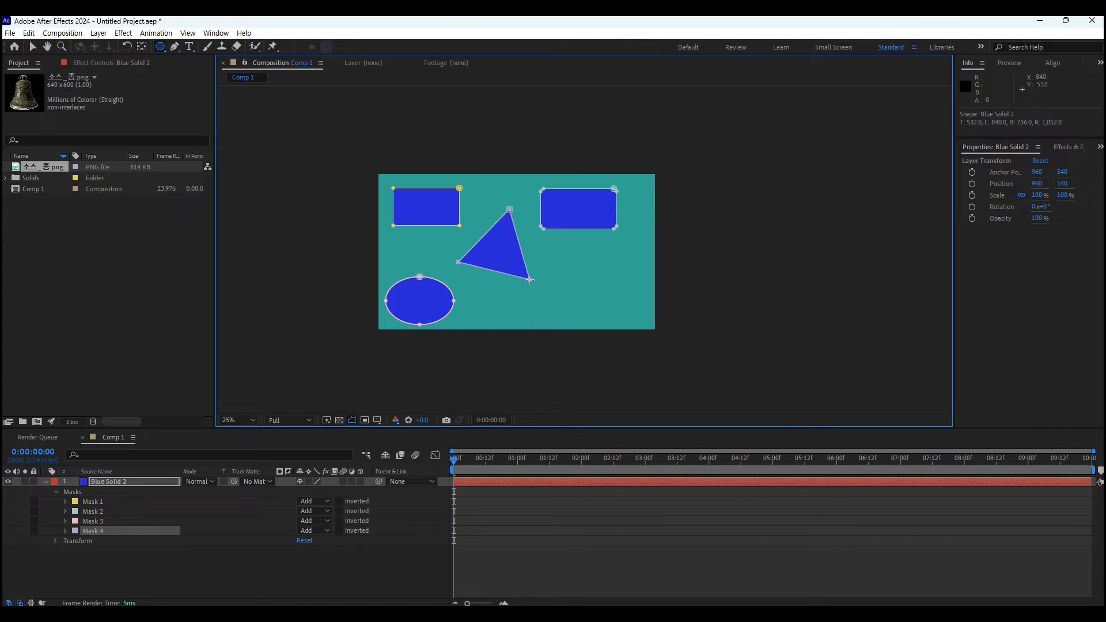
drag(530, 281, 530, 280)
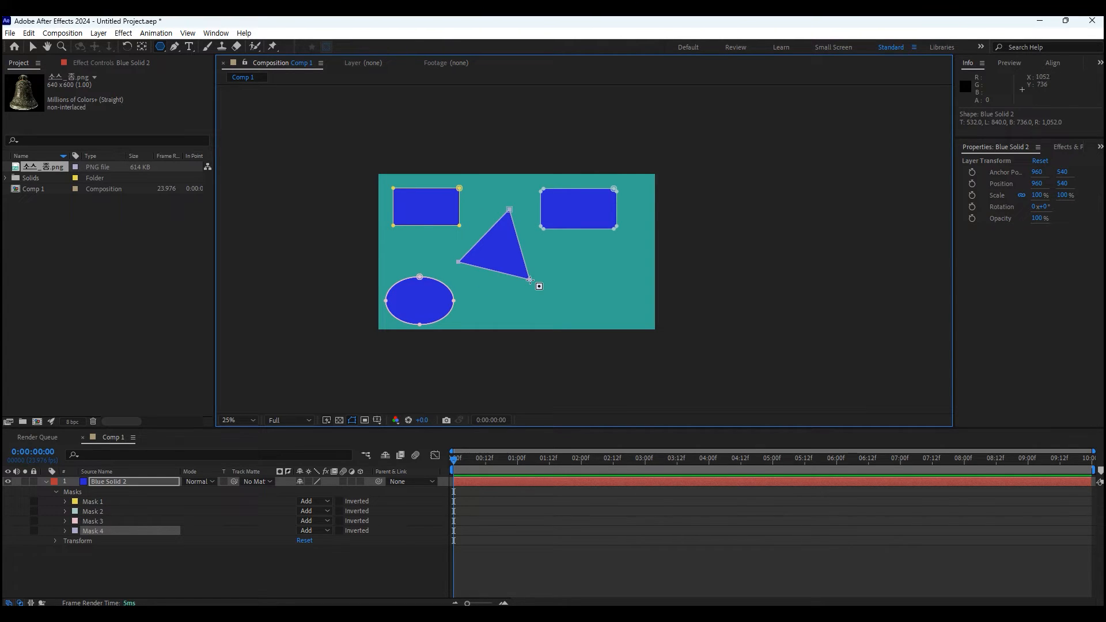
Step: Add a star mask to the right of the triangle with the Star tool, adjusting it to 10 points while drawing
click(159, 49)
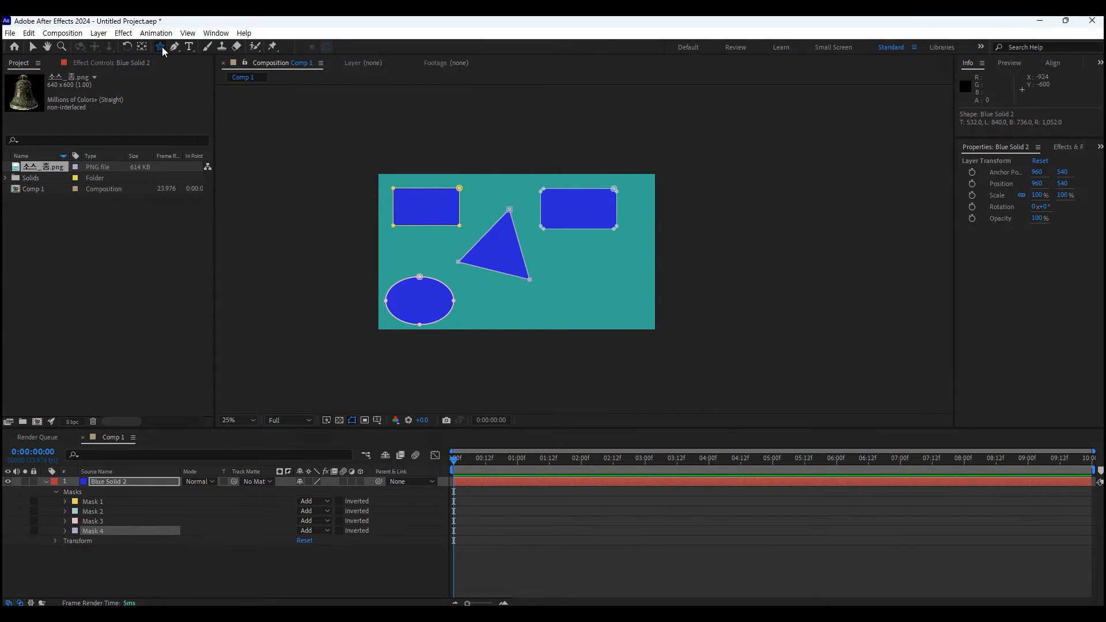
drag(573, 271, 571, 300)
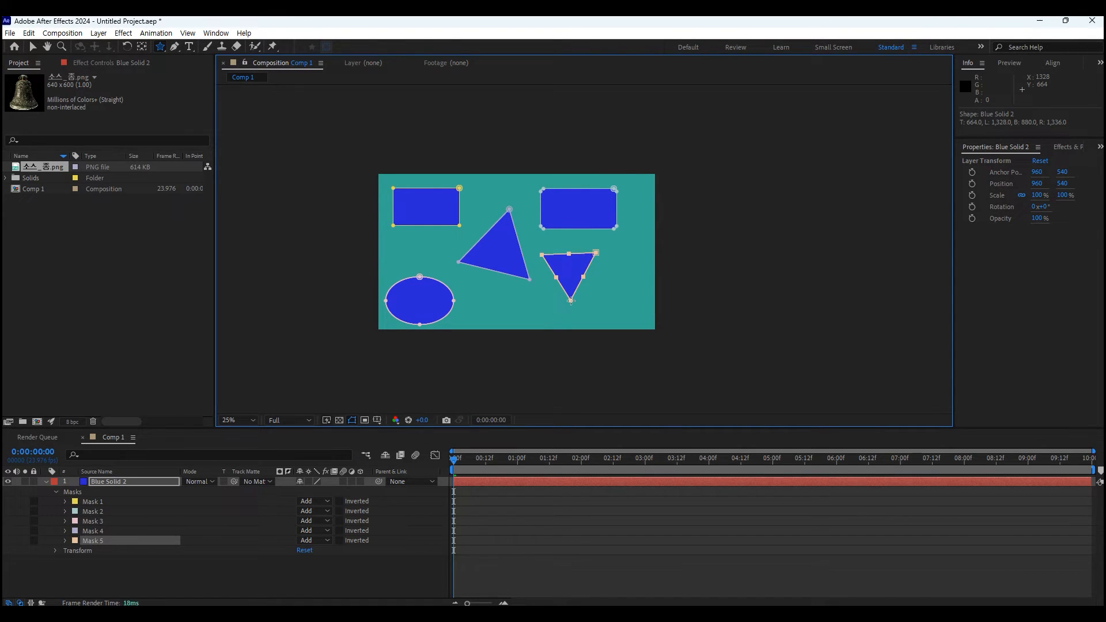
mouse_move(571, 300)
mouse_down()
mouse_move(591, 271)
mouse_move(605, 322)
mouse_move(613, 300)
mouse_move(637, 318)
mouse_move(600, 284)
mouse_move(613, 316)
mouse_move(580, 276)
mouse_move(592, 296)
mouse_move(581, 314)
mouse_move(578, 299)
mouse_up()
key(Up)
key(Up)
key(Up)
key(Up)
key(Up)
key(Up)
key(Up)
key(Up)
key(Up)
key(Up)
key(Up)
key(Up)
key(Up)
key(Up)
key(Up)
key(Up)
key(Up)
key(Up)
key(Up)
key(Up)
key(Up)
key(Down)
key(Down)
key(Down)
key(Down)
key(Down)
key(Down)
key(Down)
key(Down)
key(Down)
key(Down)
key(Down)
key(Down)
key(Down)
key(Down)
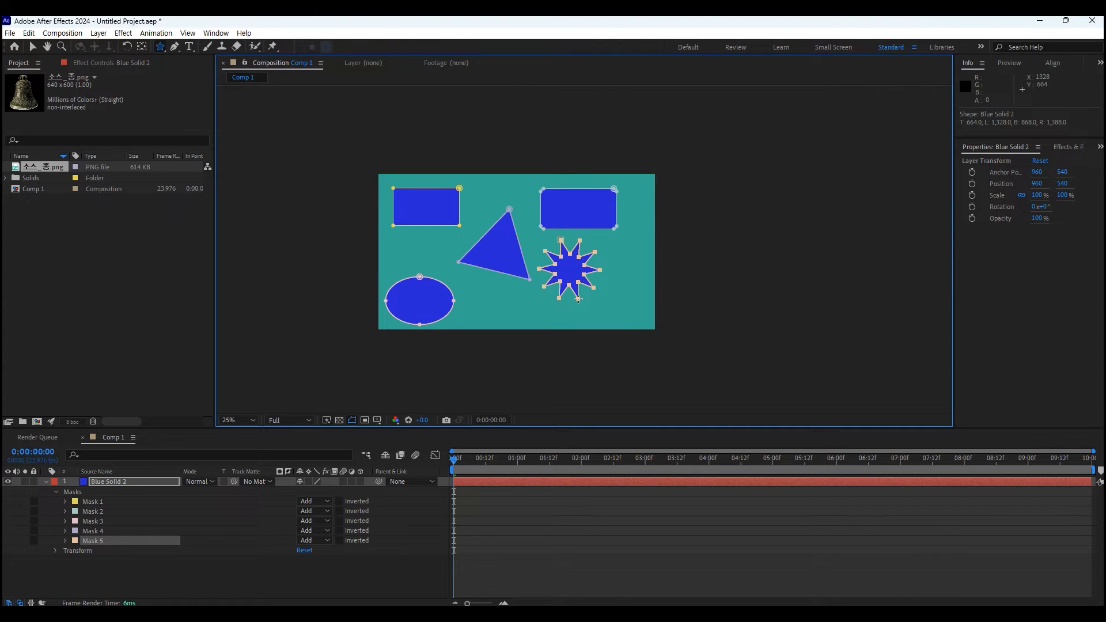
drag(579, 299, 578, 299)
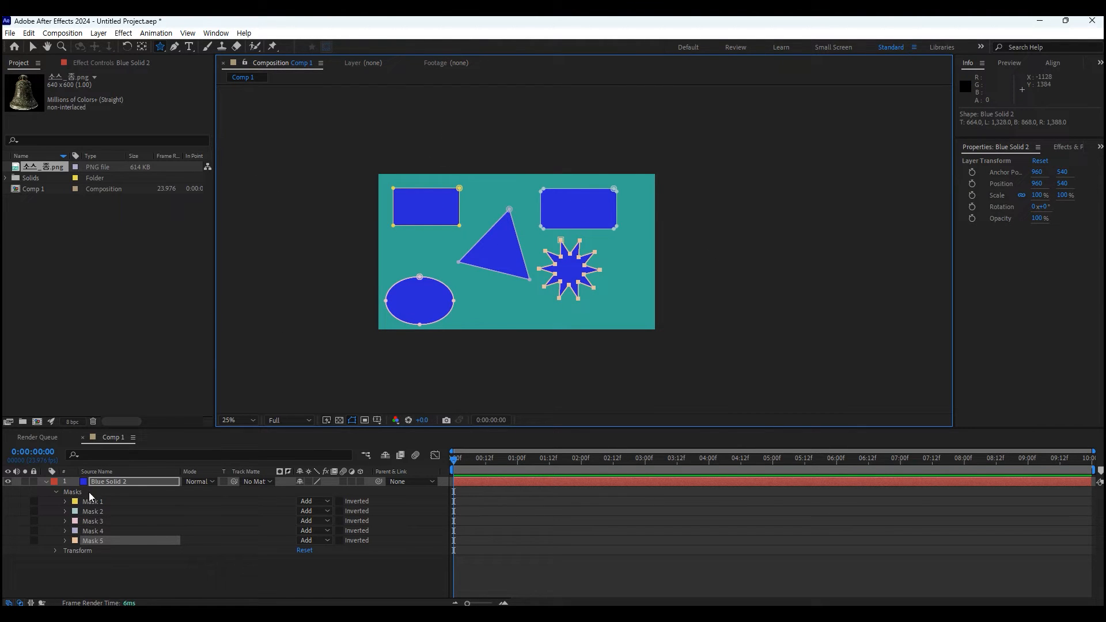
Step: Reshape the triangle mask by moving its lower-right corner down and its left corner slightly outward
click(32, 48)
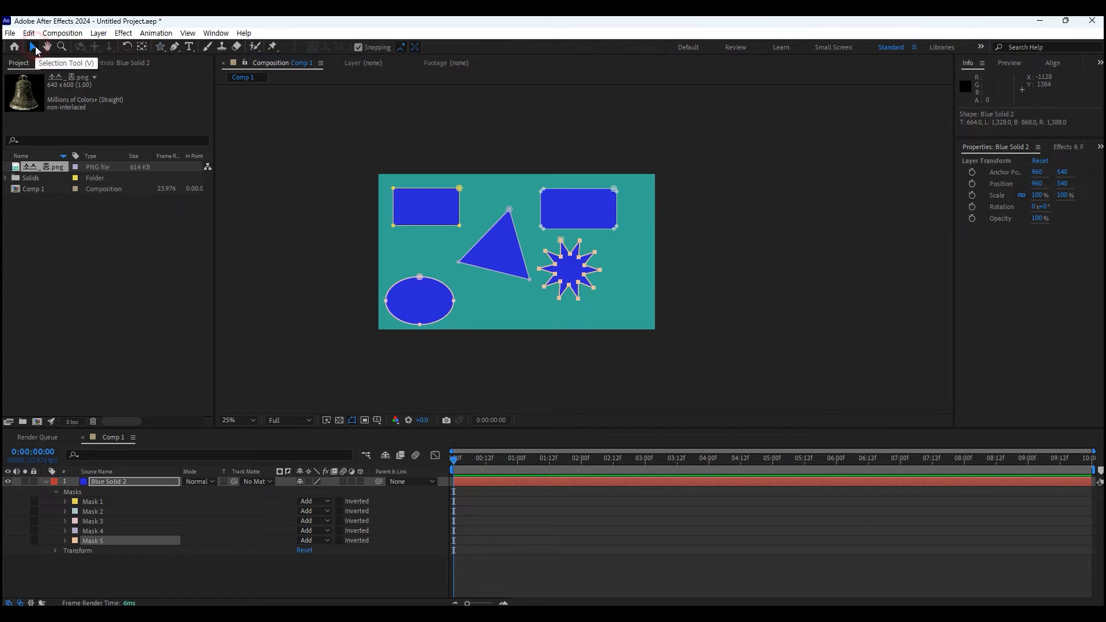
click(530, 279)
click(500, 256)
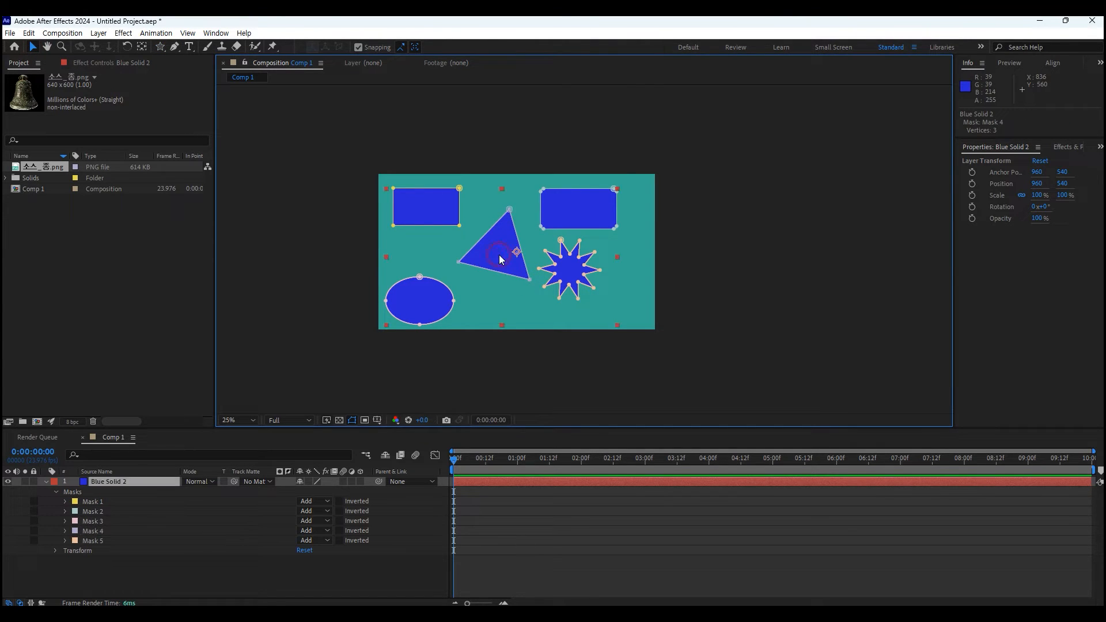
drag(530, 279, 518, 300)
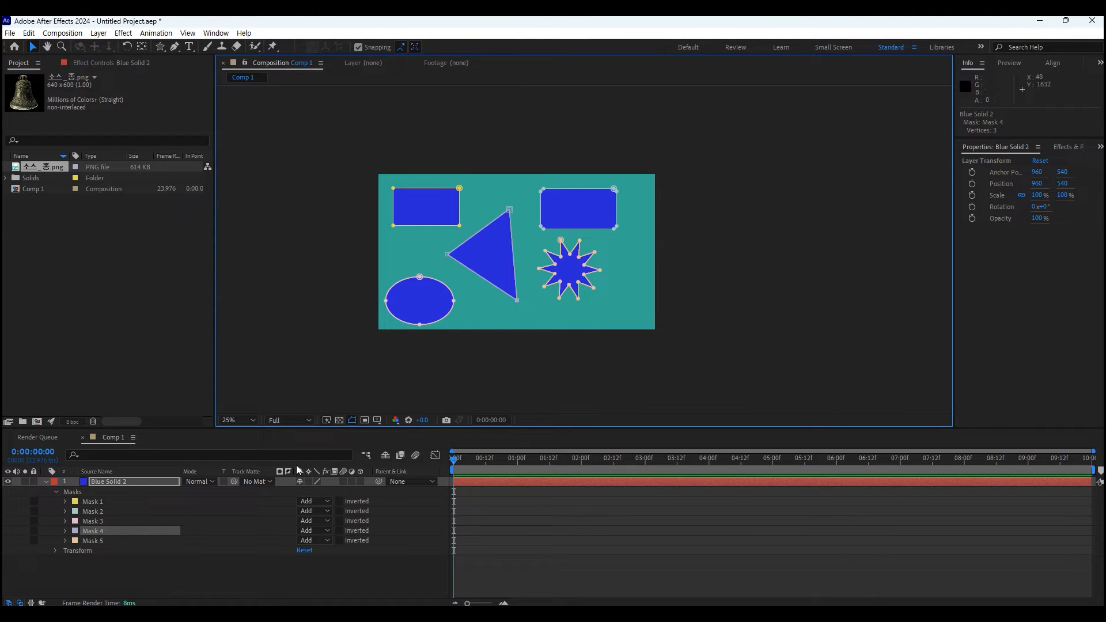
Step: Select the whole star mask, Mask 5, and move it to the lower-right area of the composition
click(100, 542)
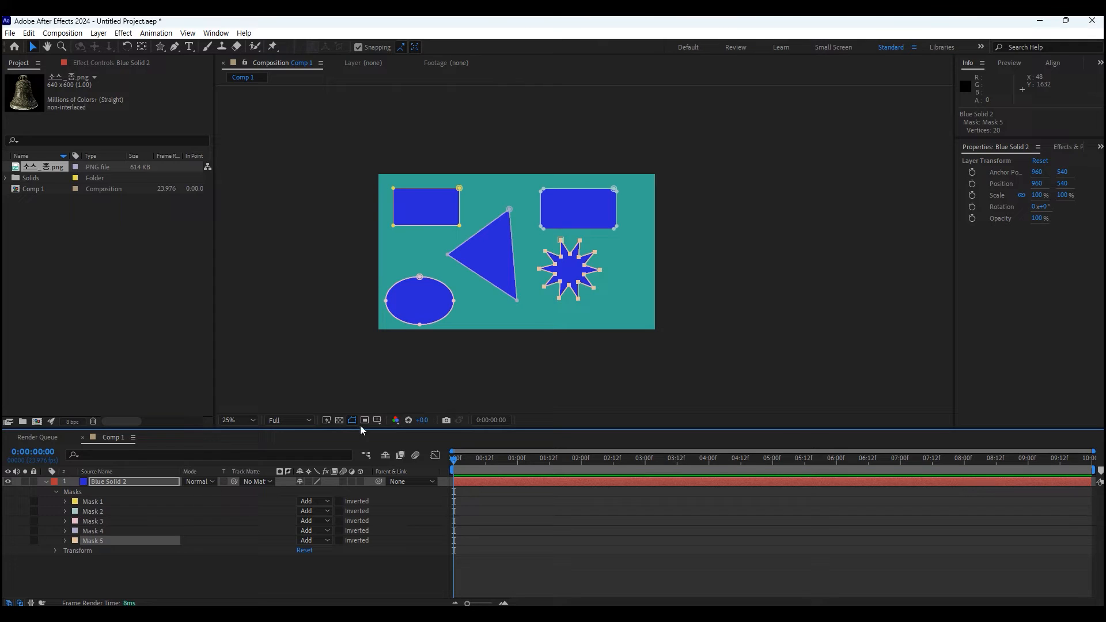
click(565, 293)
drag(565, 292, 614, 315)
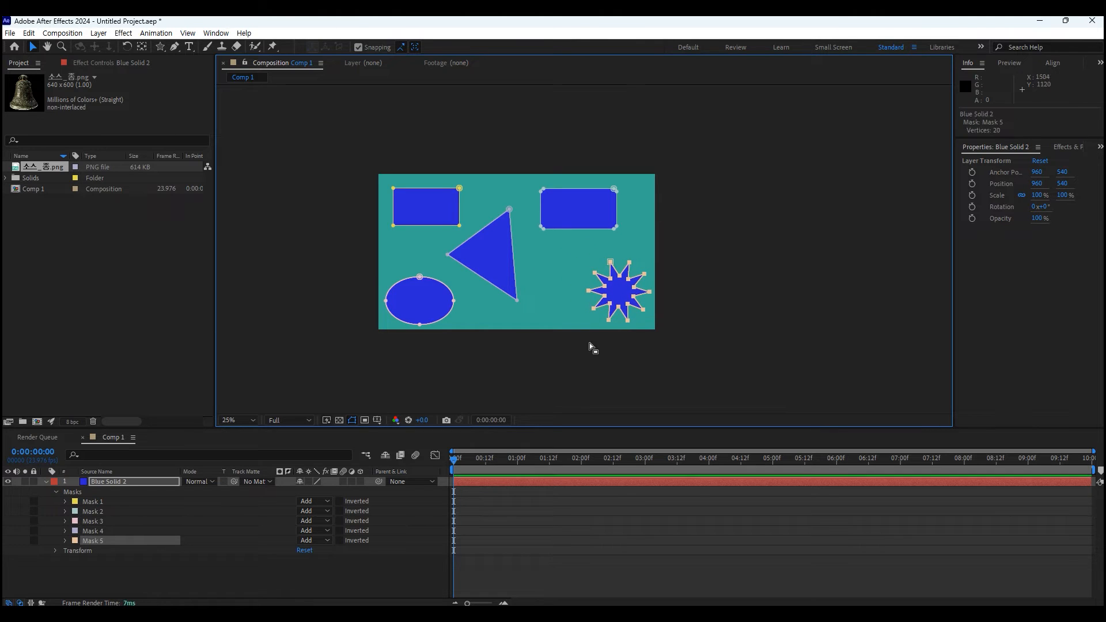
Step: Pull only the star mask's left tip further outward to form a long spike
click(571, 324)
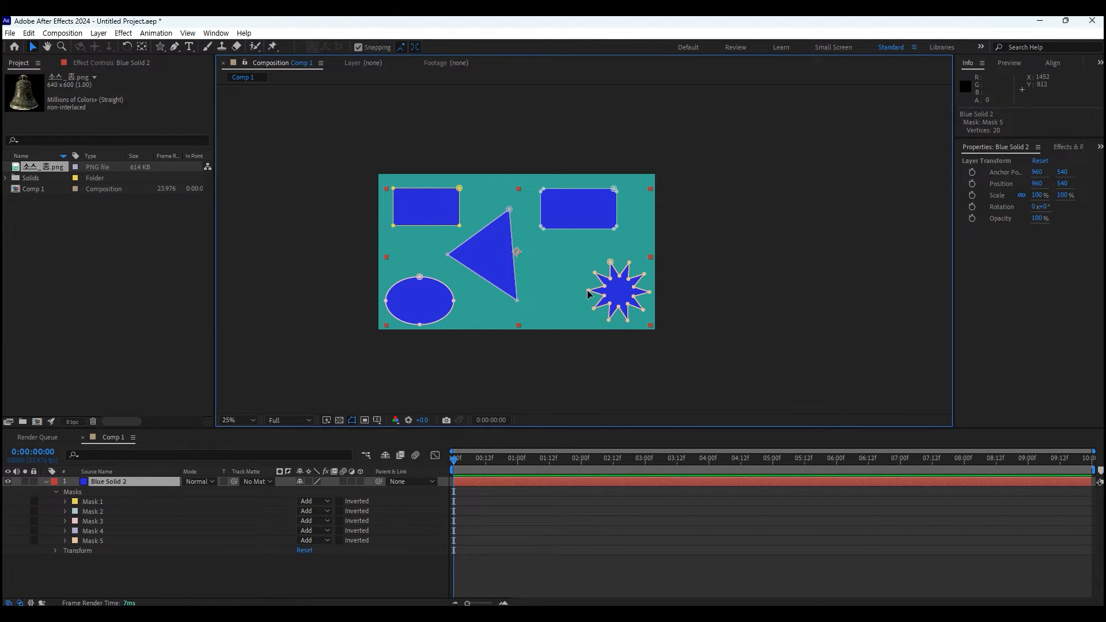
click(583, 293)
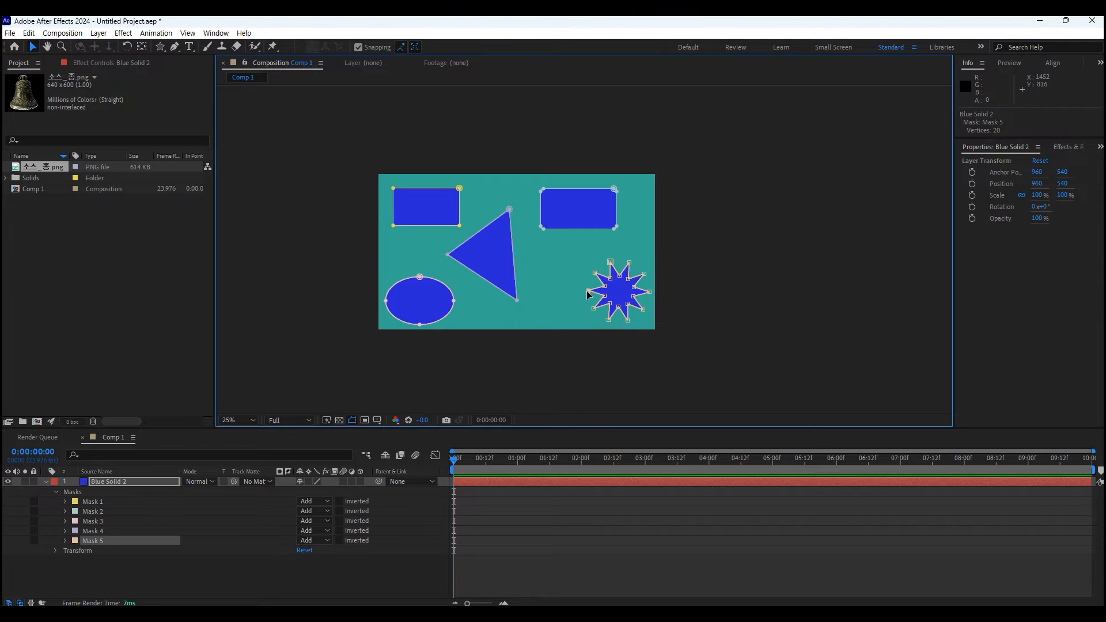
mouse_move(582, 292)
mouse_down()
mouse_move(551, 292)
mouse_move(561, 292)
mouse_up()
click(565, 379)
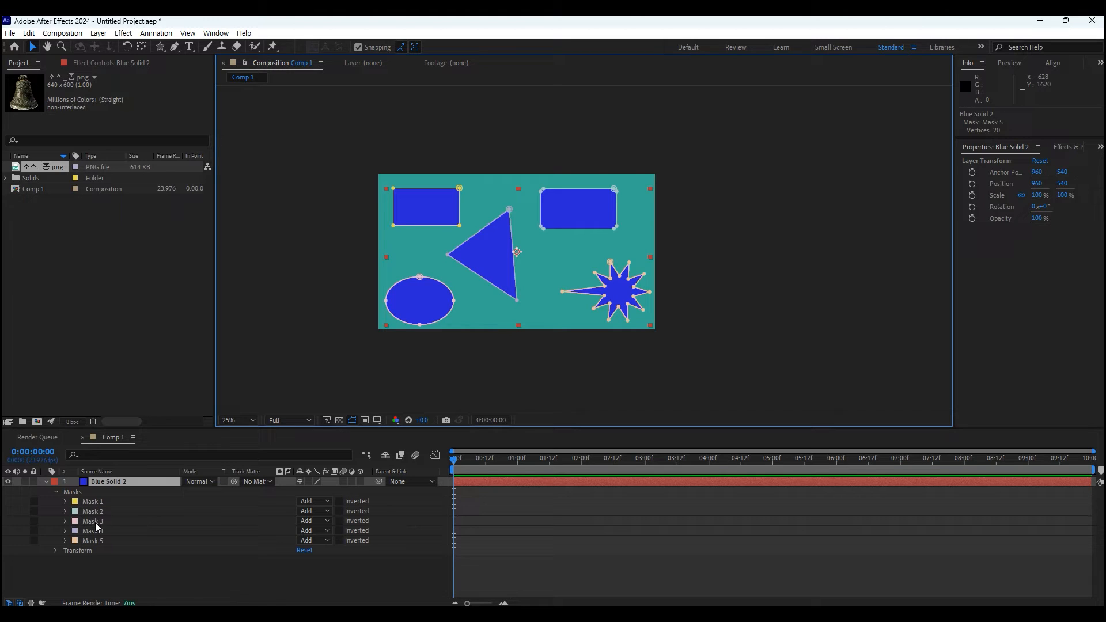
Step: Delete the blue solid layer that carries the five shape masks
click(122, 569)
click(119, 483)
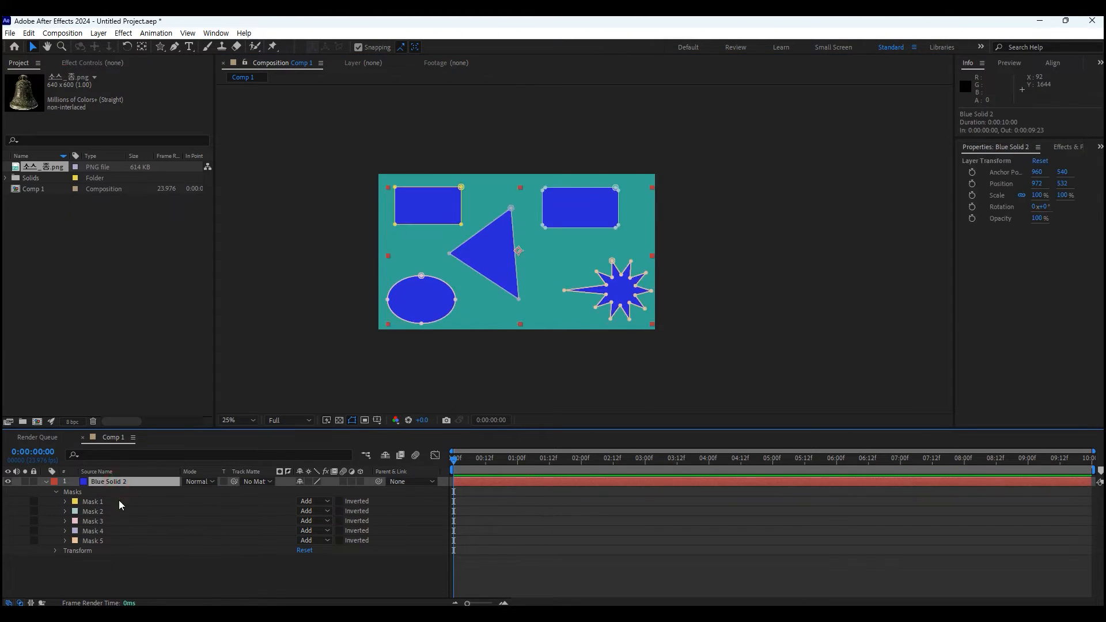
key(Delete)
Step: Create a new blue solid layer at the composition size of 1920 × 1080 px
right_click(125, 533)
mouse_move(173, 389)
click(312, 415)
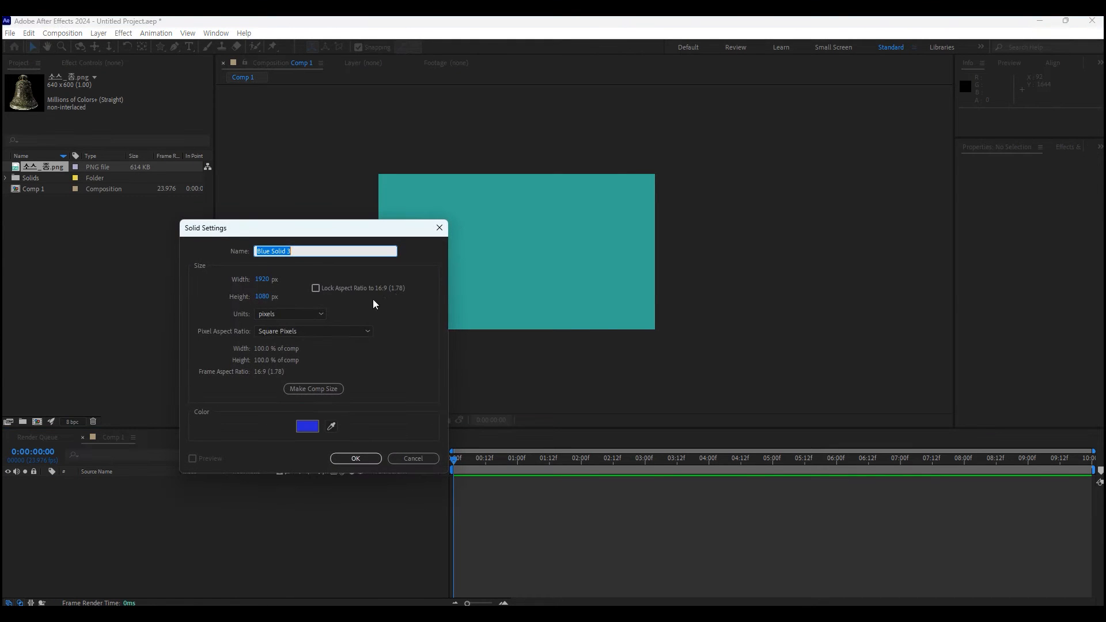
click(355, 458)
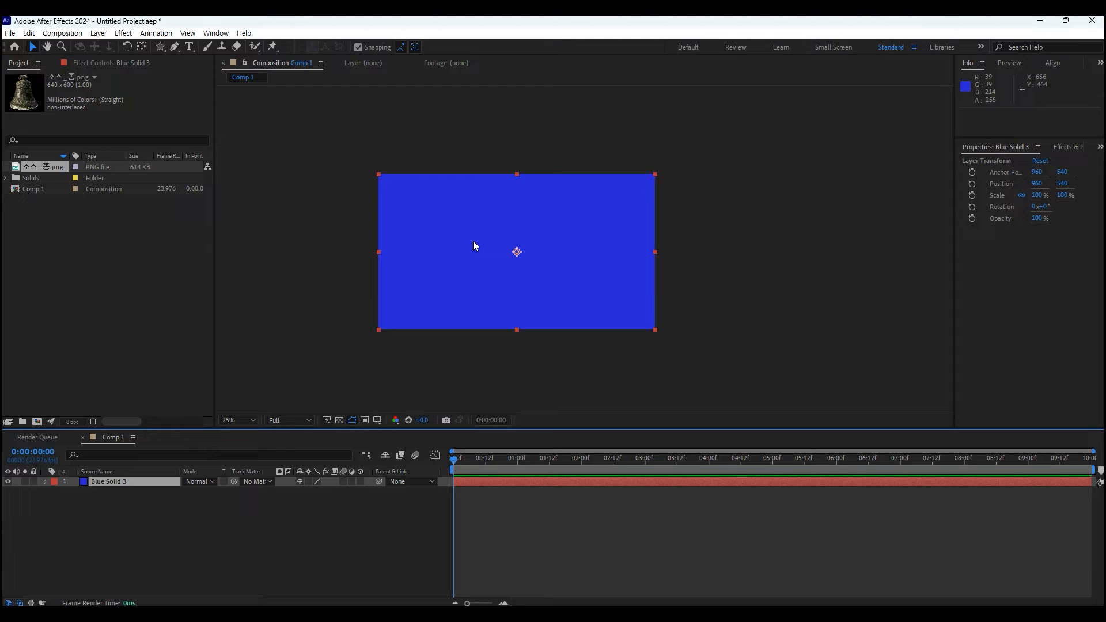
Step: Start a Pen tool mask on the new solid with six points rising from the lower-left area toward the centre
click(175, 50)
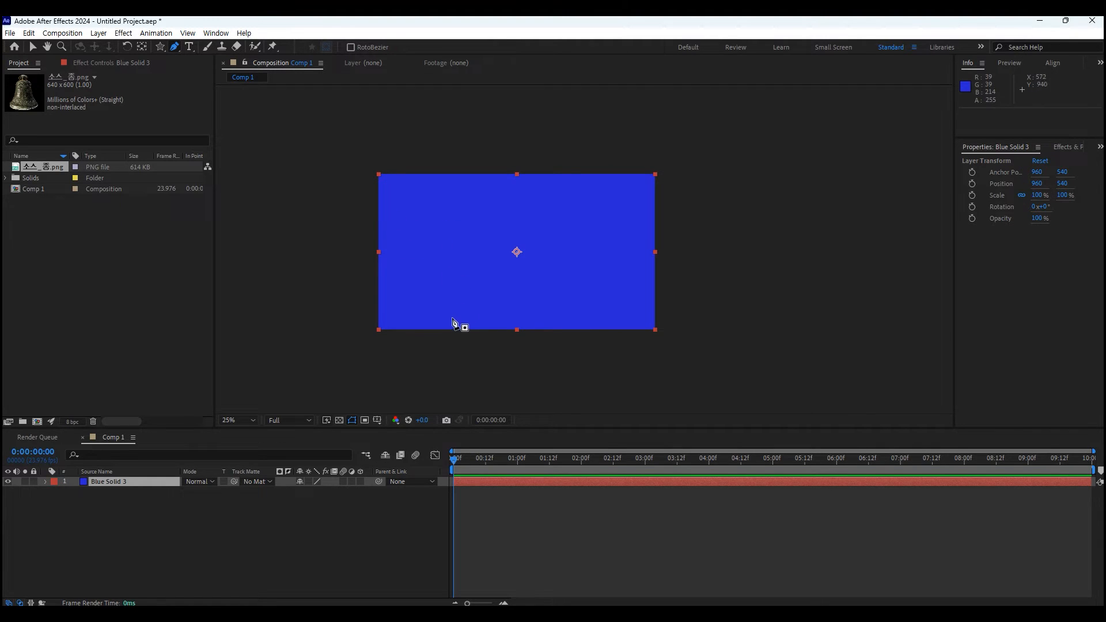
scroll(457, 262, up, 1)
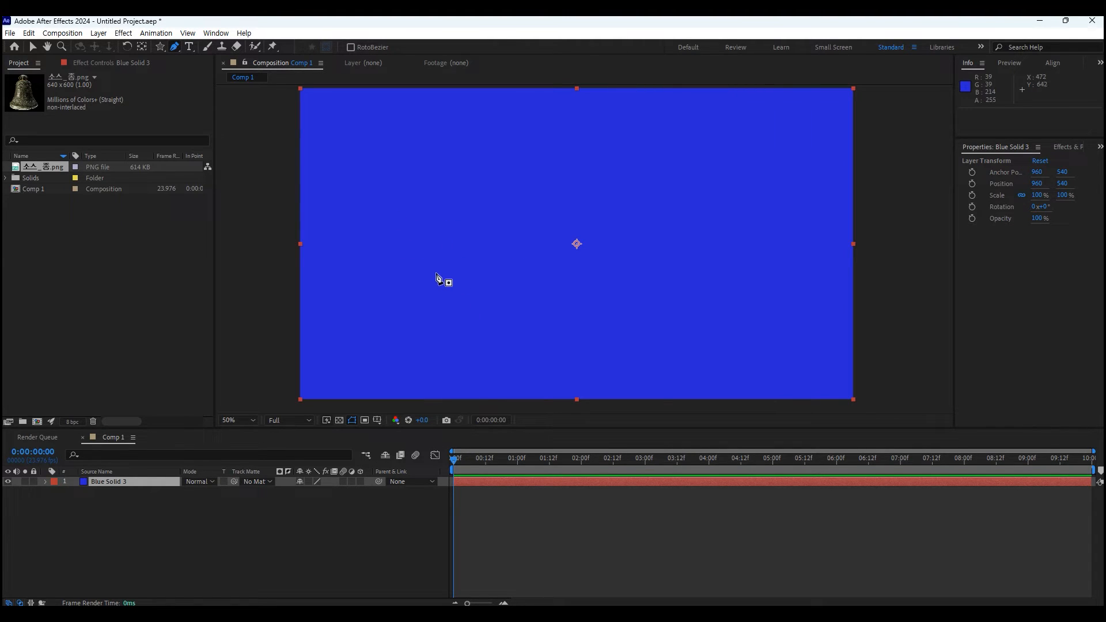
click(370, 315)
click(384, 295)
click(403, 288)
click(450, 279)
click(509, 260)
click(585, 270)
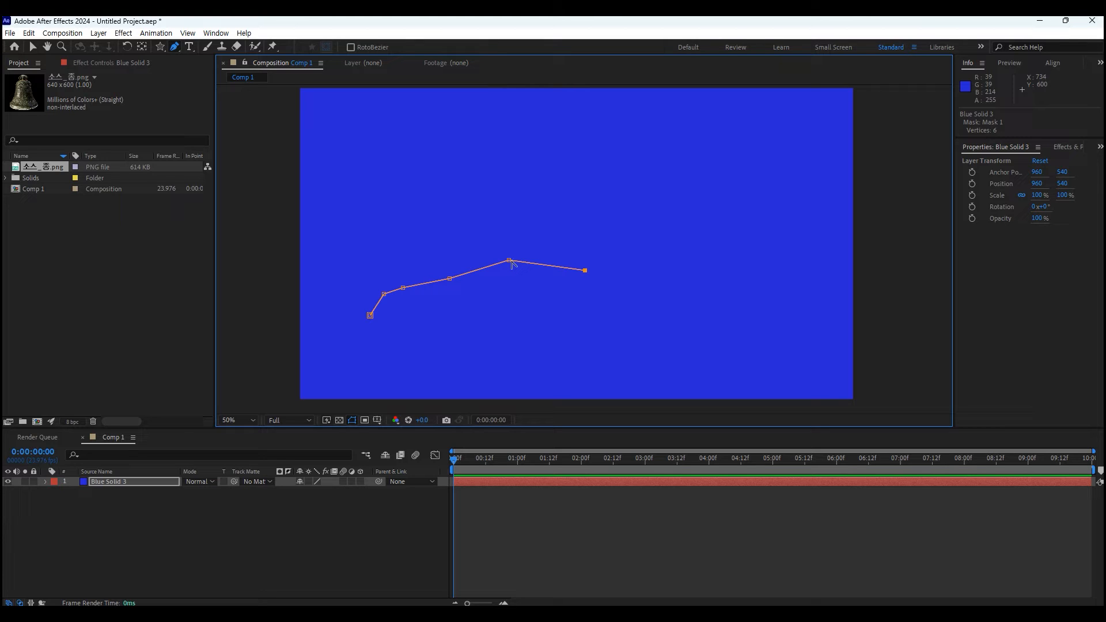
Step: Curve the mask path at its fifth point, and raise and round its fourth point into a smooth hump
drag(511, 261, 545, 258)
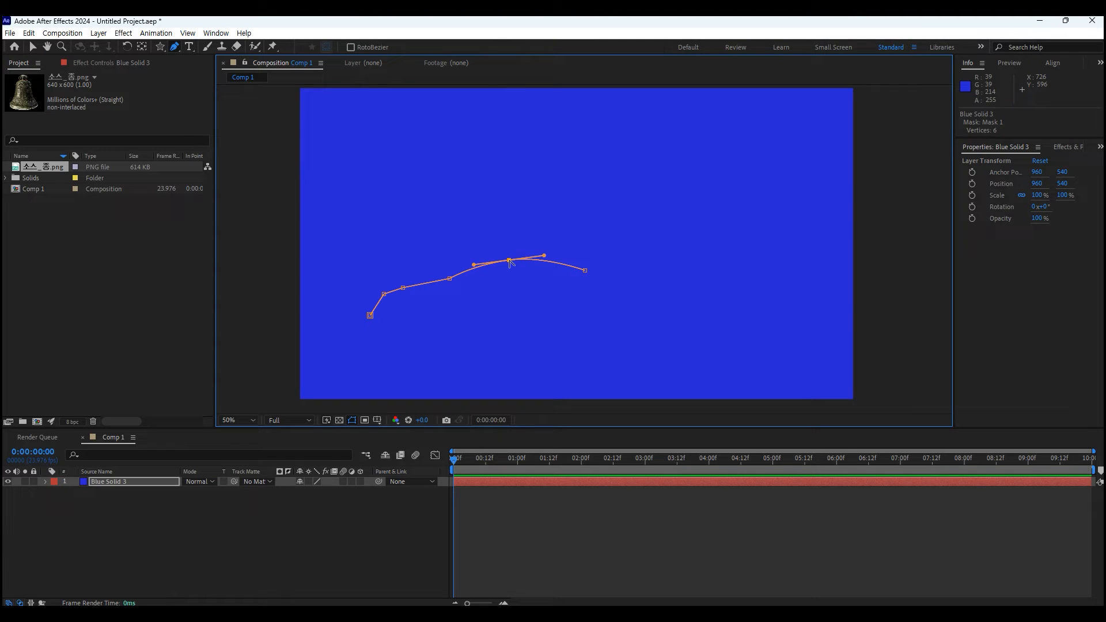
alt+click(509, 261)
drag(509, 261, 535, 259)
mouse_move(450, 282)
mouse_down()
mouse_move(438, 241)
mouse_move(457, 317)
mouse_move(434, 240)
mouse_move(445, 303)
mouse_move(448, 283)
mouse_up()
click(448, 282)
click(456, 273)
drag(456, 272, 444, 239)
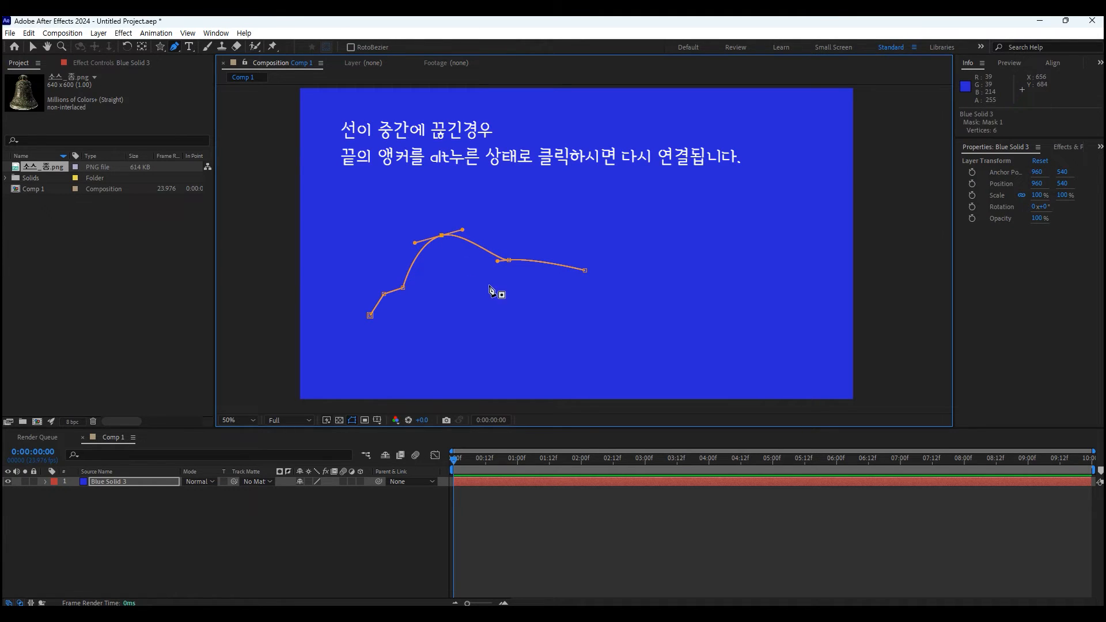
Step: Continue the mask path from its last point with three lower points and close it at the starting point
click(585, 270)
click(603, 324)
click(538, 361)
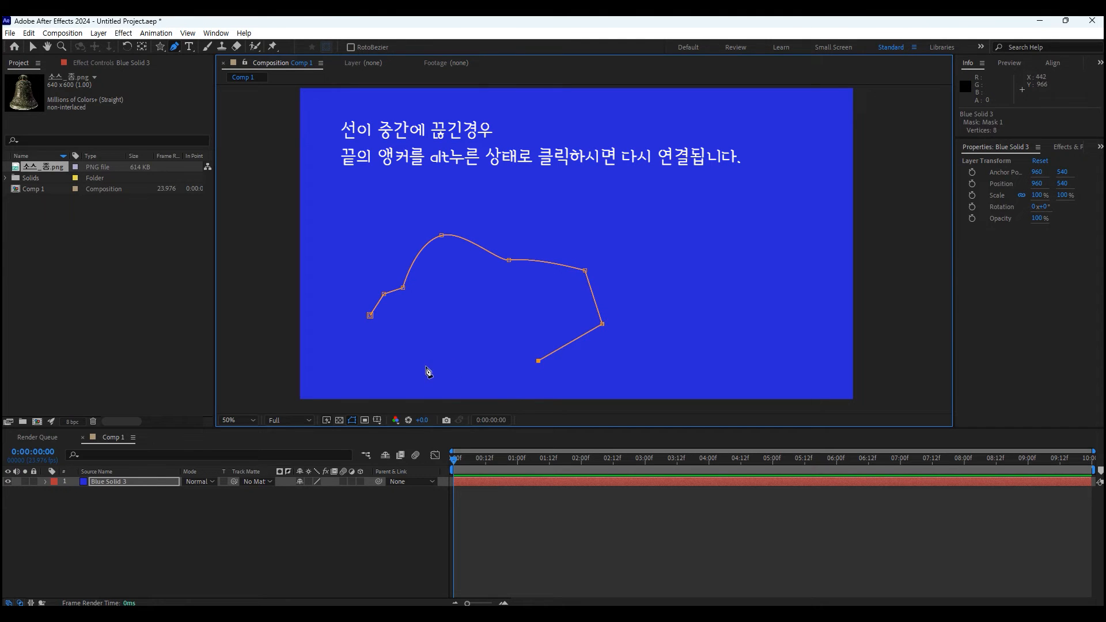
click(409, 372)
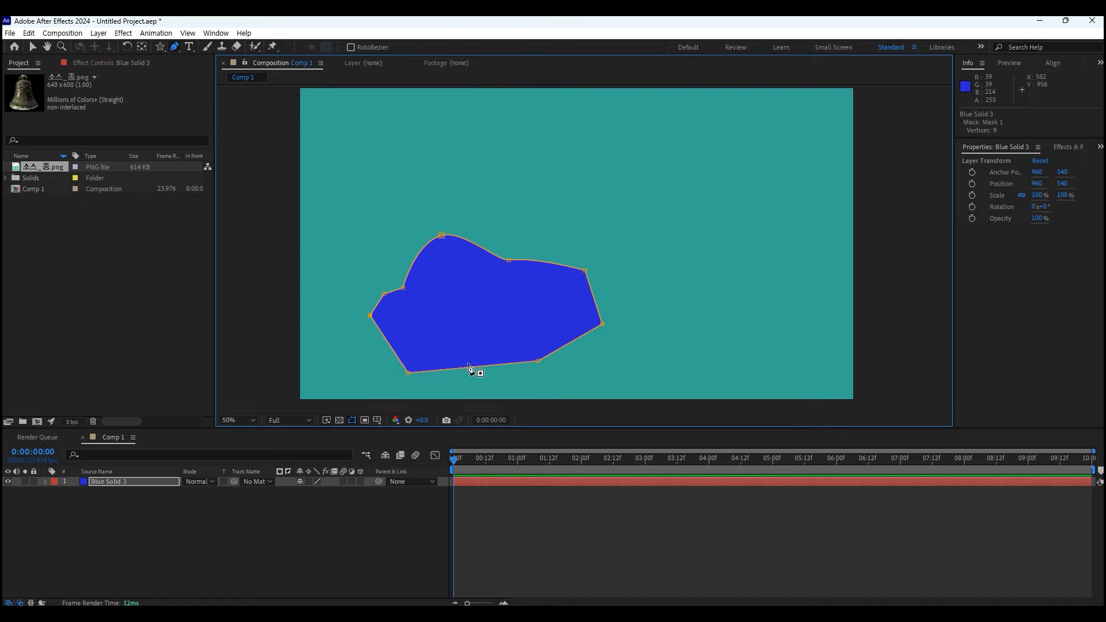
click(262, 548)
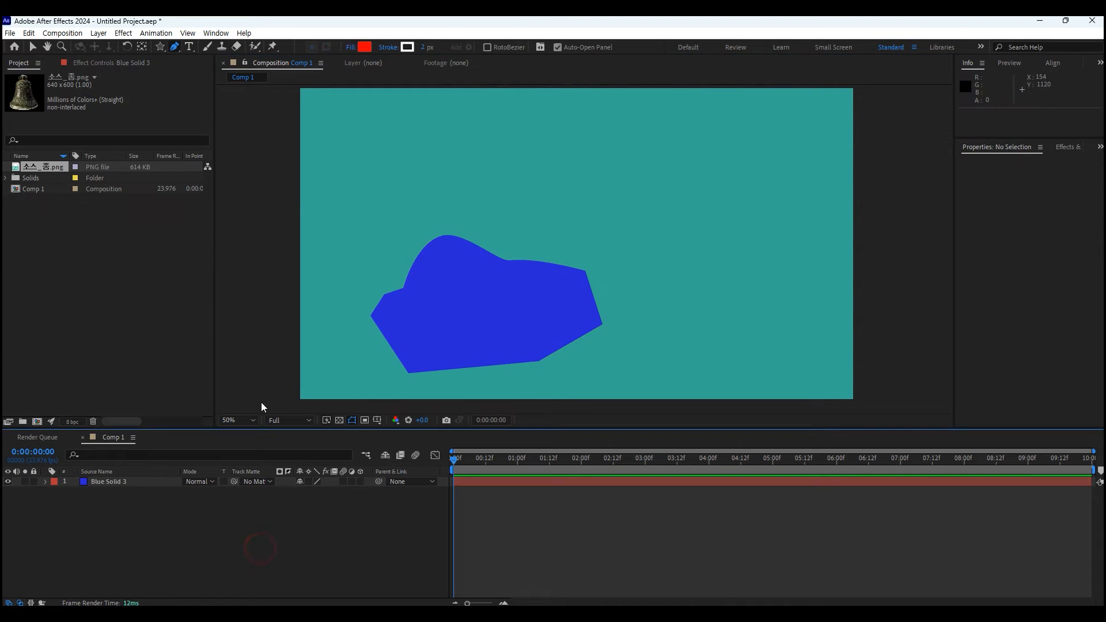
Step: Add a text layer reading "에디터 몽키" in the upper-right area of the composition
click(188, 47)
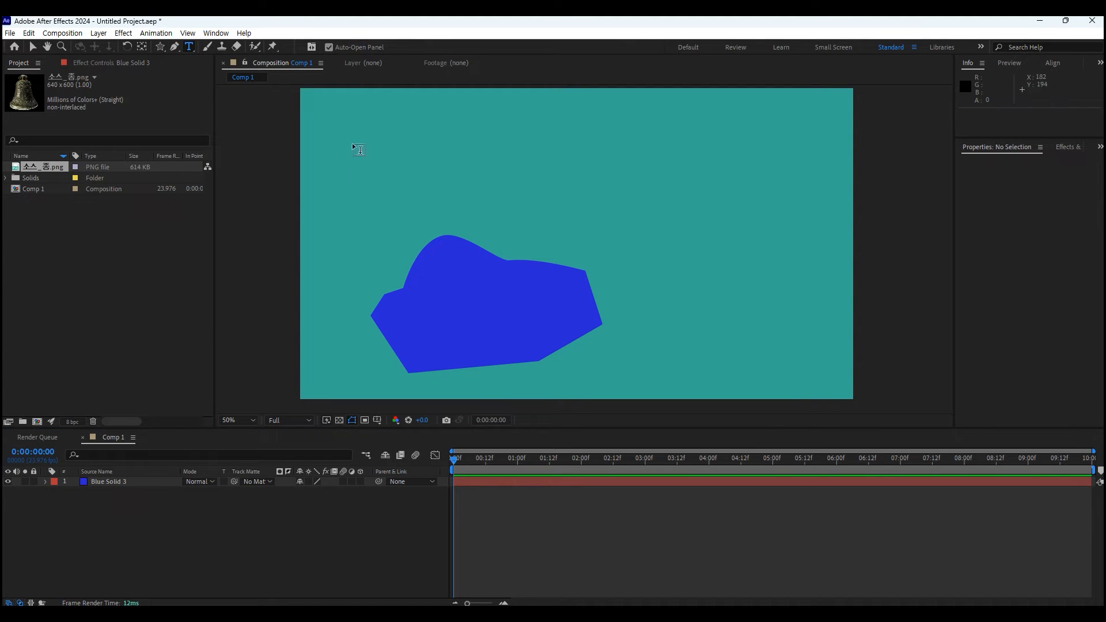
click(582, 157)
text(dp)
key(BackSpace)
key(BackSpace)
text(에디)
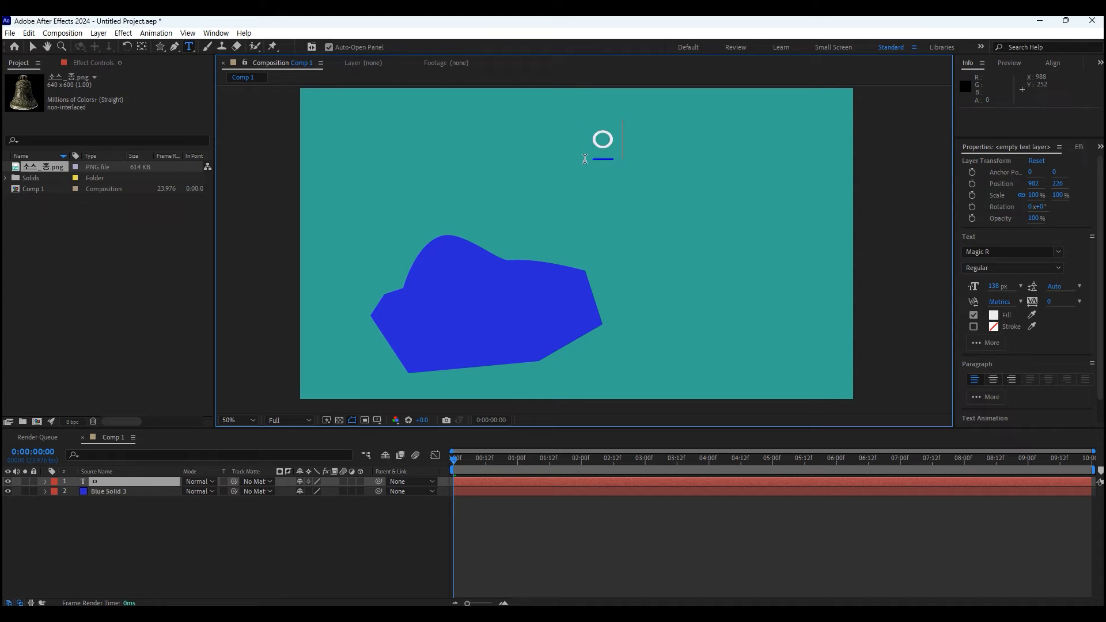
text(어코)
key(BackSpace)
key(BackSpace)
key(BackSpace)
text(터 몽키)
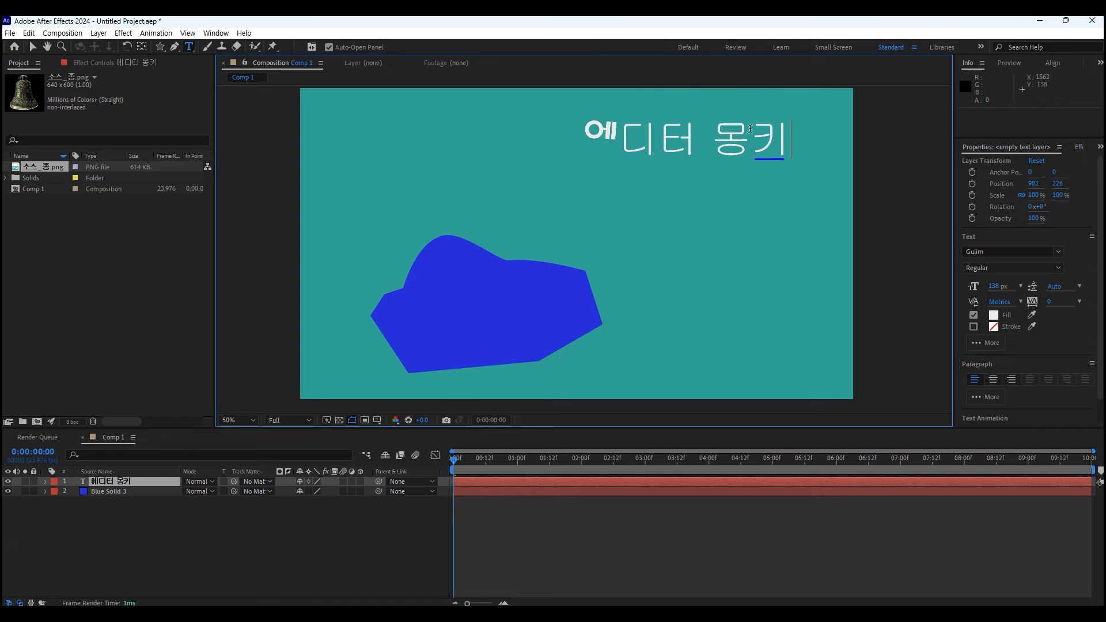
Step: Set the font of the whole title text to MGungHeulim
key(ctrl+a)
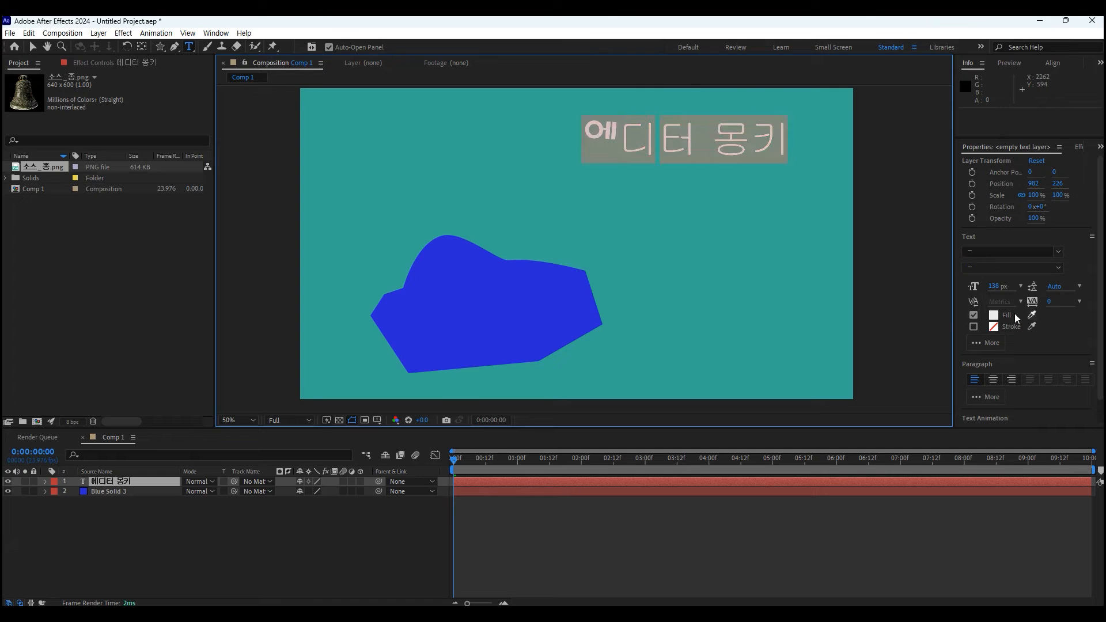
click(1051, 249)
scroll(915, 352, down, 1)
click(917, 388)
click(1059, 252)
scroll(974, 381, down, 3)
click(931, 412)
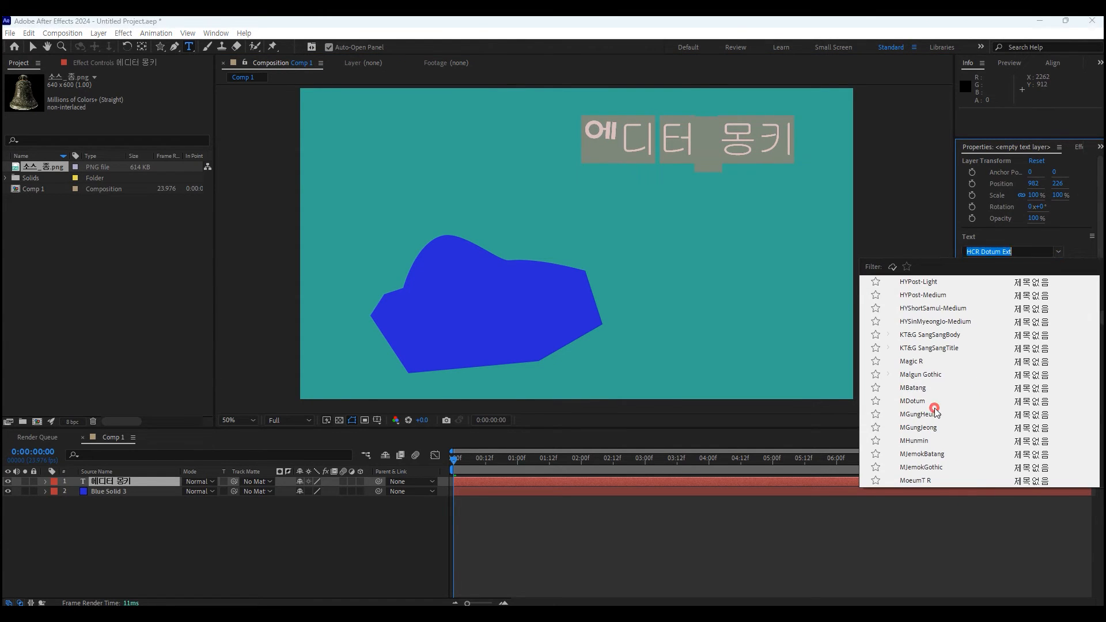
Step: Delete both the text layer and the masked blue solid layer from the composition
click(102, 483)
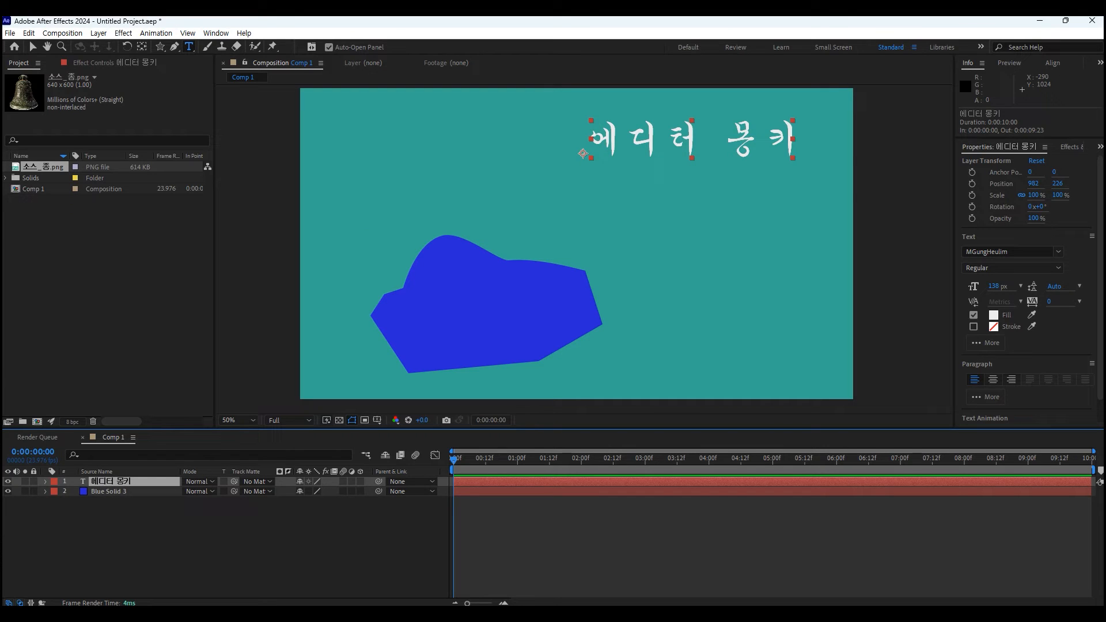
drag(143, 520, 95, 479)
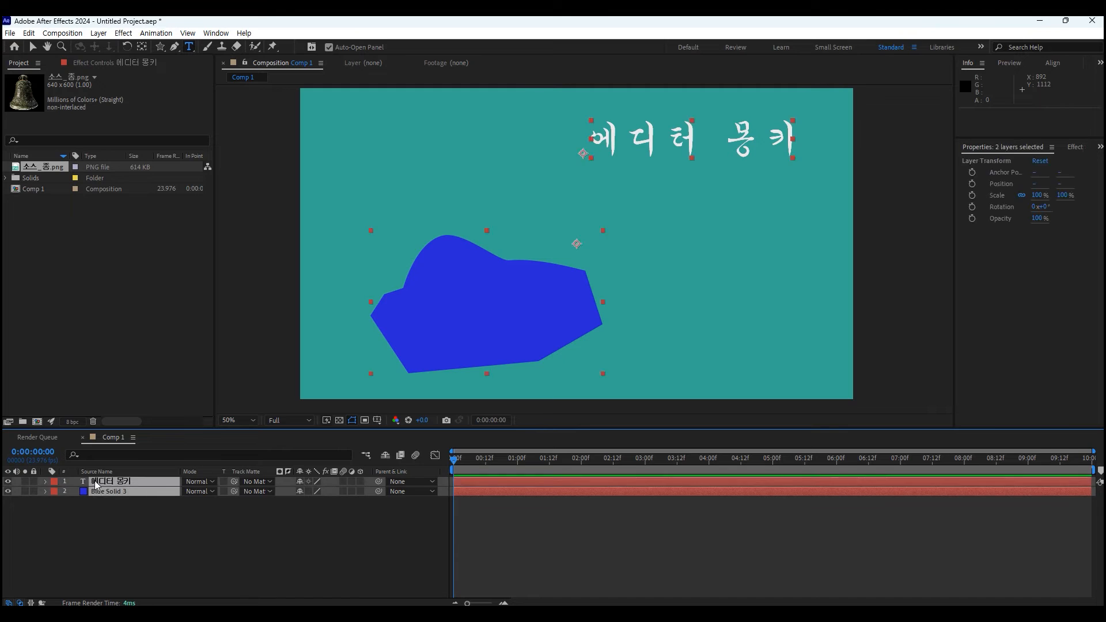
key(Delete)
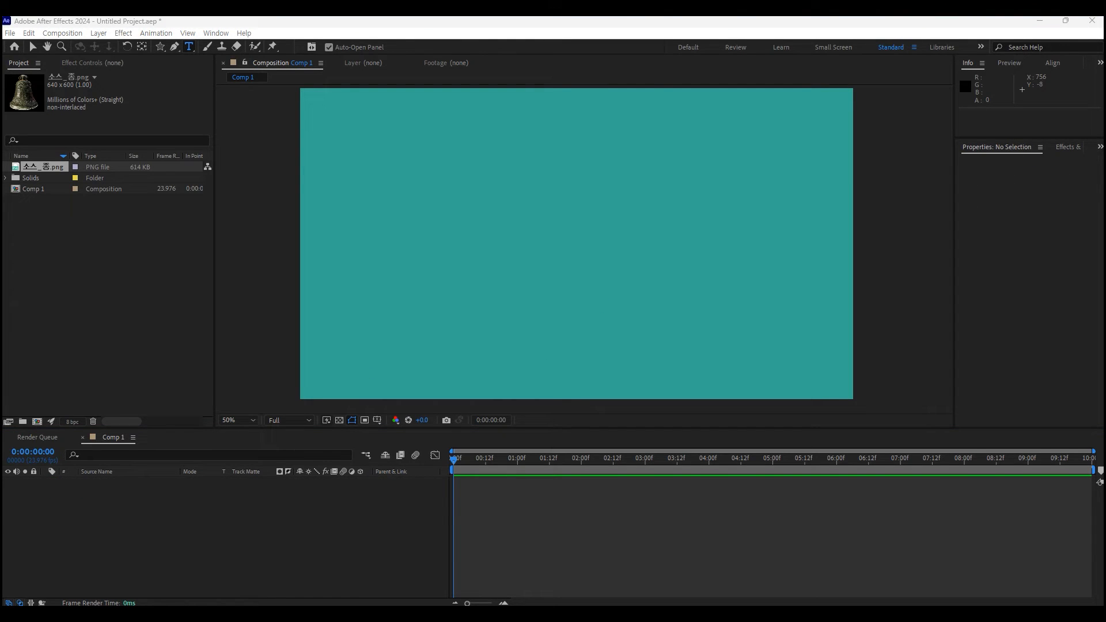
Step: Add the 소스_십이지캐릭터.png image as a layer in Comp 1 and open that layer for painting with the Brush tool
drag(1095, 250, 126, 516)
click(127, 507)
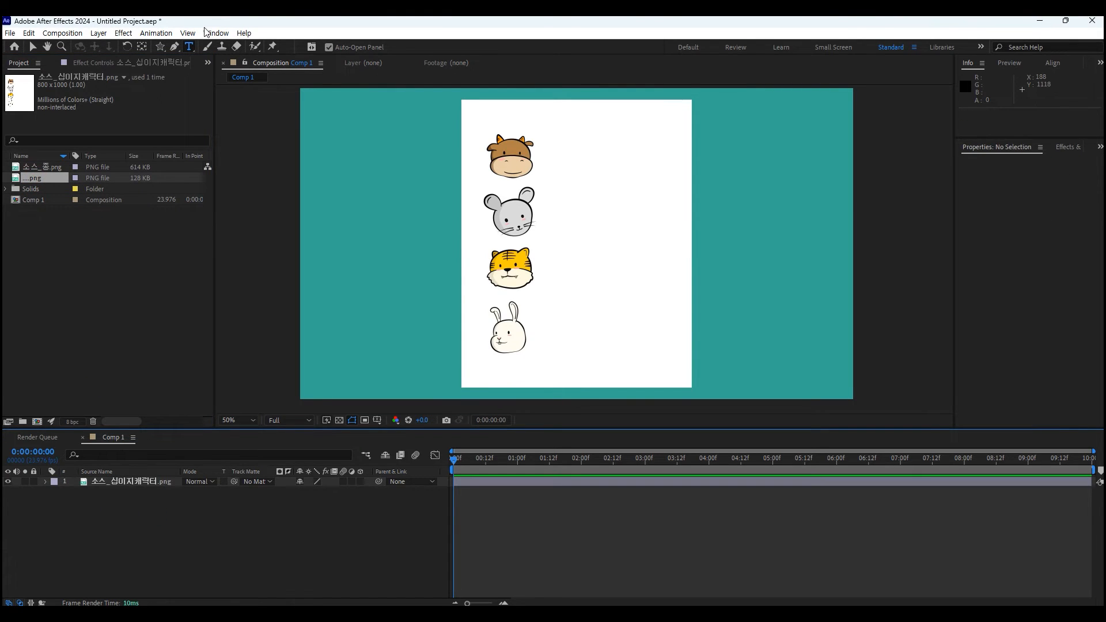
click(206, 48)
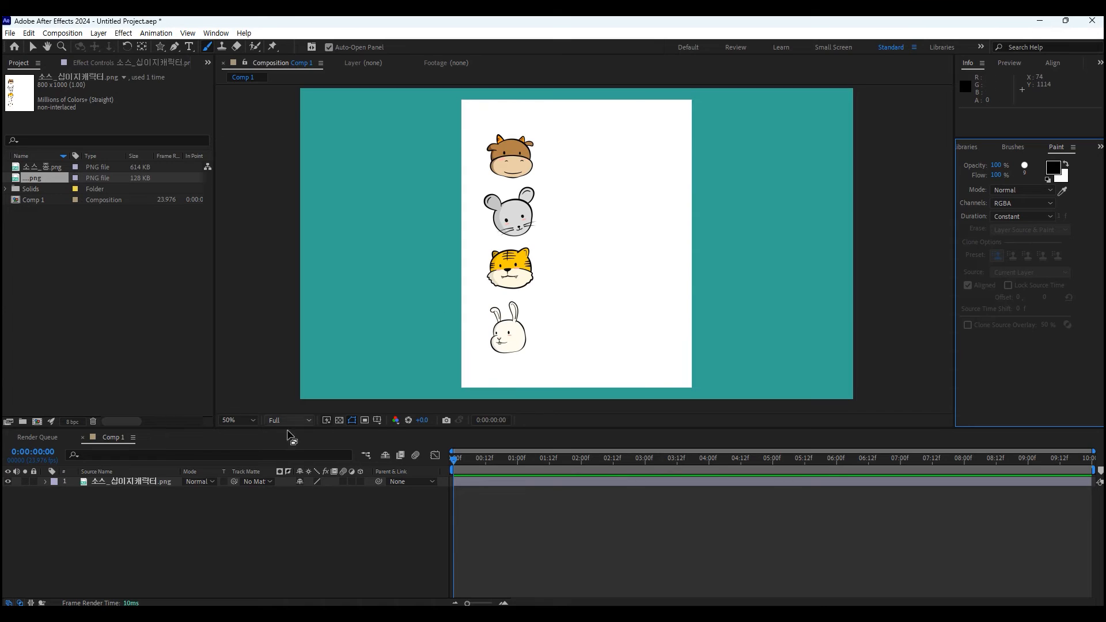
click(145, 481)
double_click(145, 482)
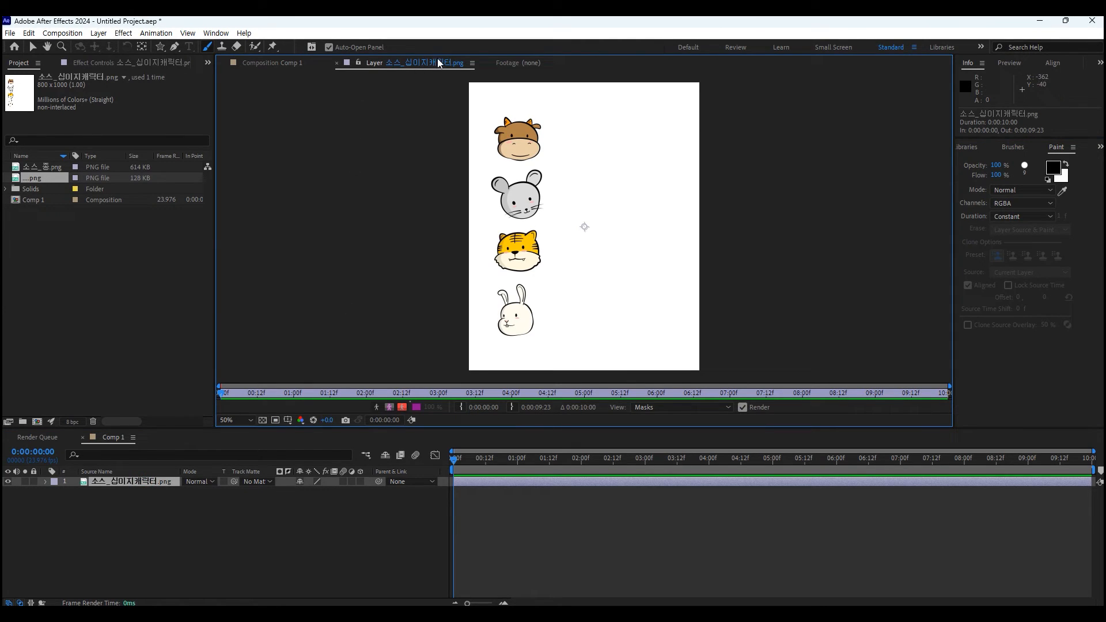
click(263, 63)
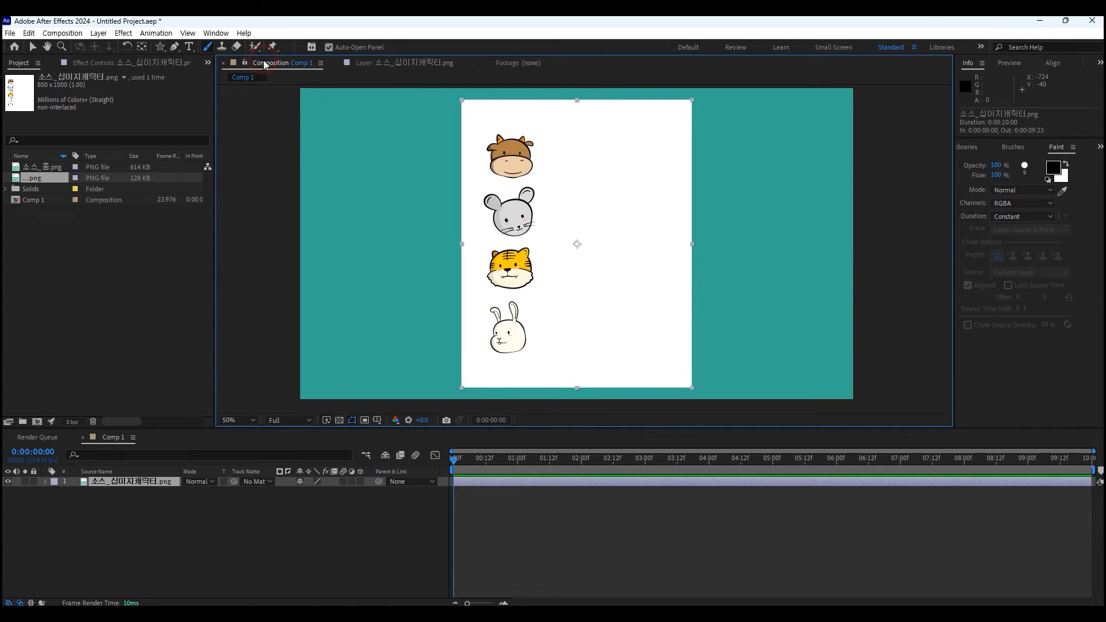
click(385, 62)
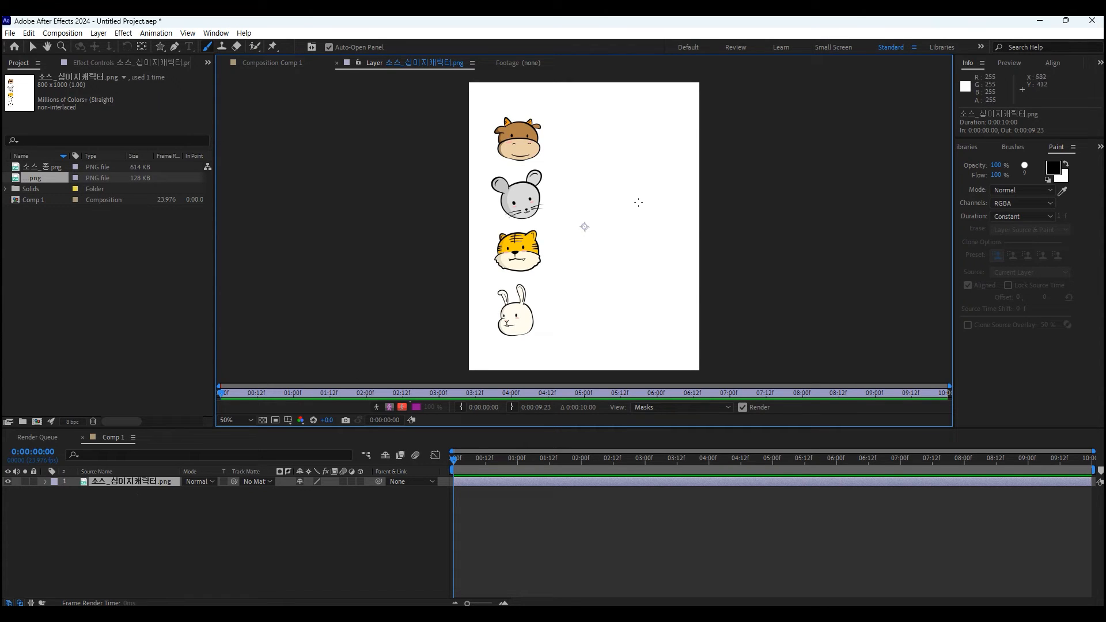
Step: Paint thin handwritten black strokes beside the cow face, and broad black strokes below them with an enlarged brush of about 63 px
mouse_move(566, 111)
mouse_down()
mouse_move(593, 92)
mouse_move(612, 112)
mouse_move(665, 122)
mouse_move(682, 143)
mouse_up()
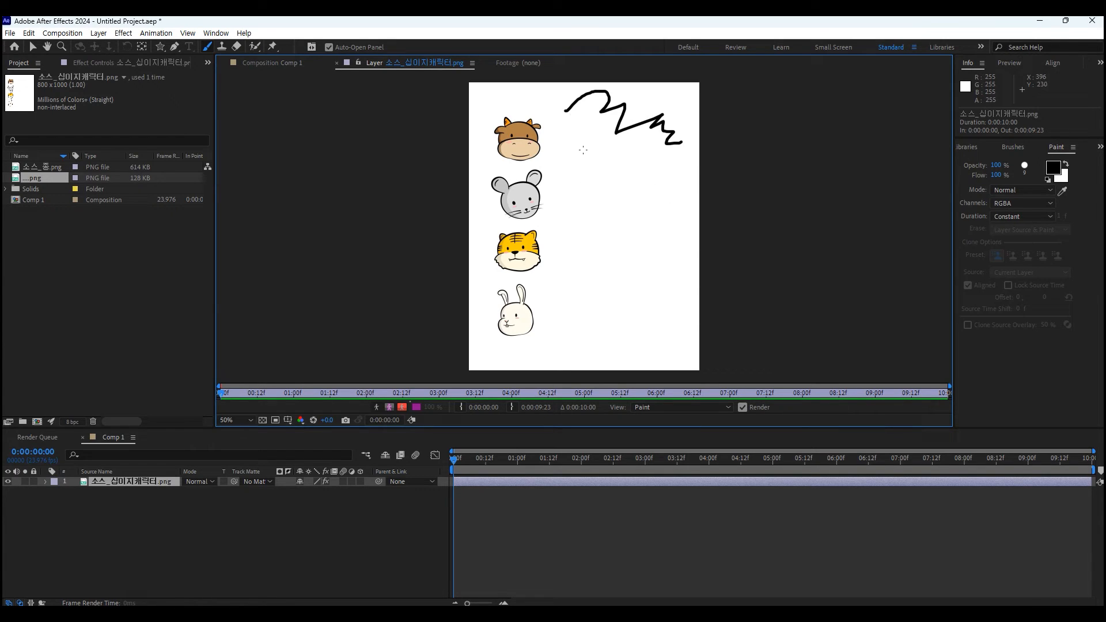
drag(557, 143, 587, 167)
drag(607, 127, 617, 126)
drag(607, 127, 631, 138)
mouse_move(638, 113)
mouse_down()
mouse_move(629, 166)
mouse_move(665, 113)
mouse_up()
mouse_move(651, 123)
mouse_down()
mouse_move(672, 148)
mouse_move(664, 142)
mouse_up()
mouse_move(674, 136)
mouse_down()
mouse_move(688, 118)
mouse_move(689, 180)
mouse_up()
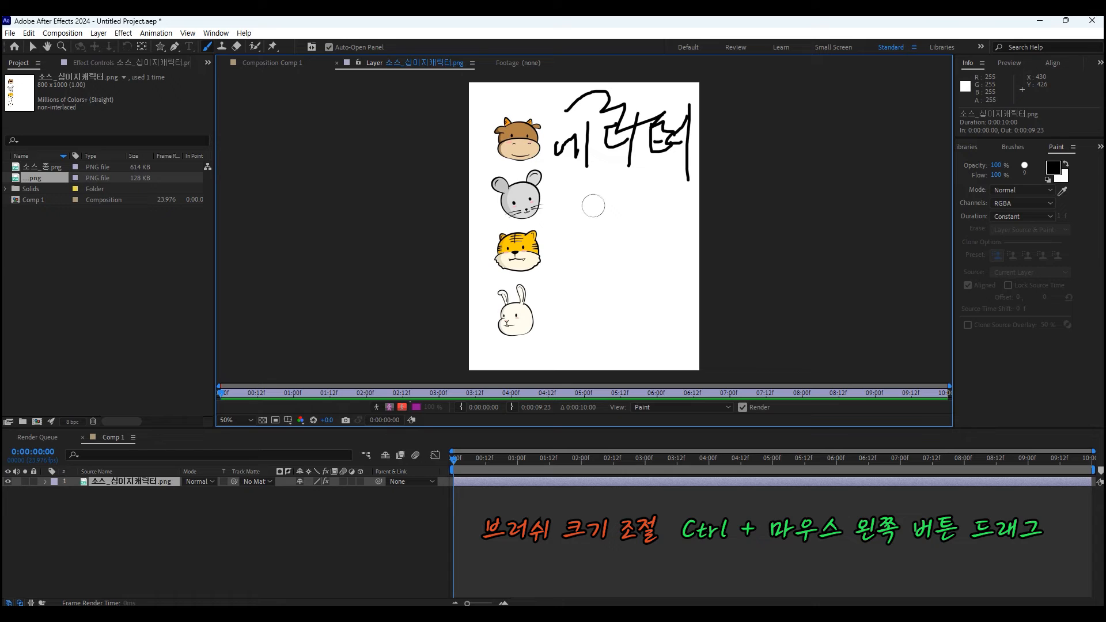
mouse_move(593, 206)
mouse_down()
mouse_move(642, 165)
mouse_move(640, 272)
mouse_up()
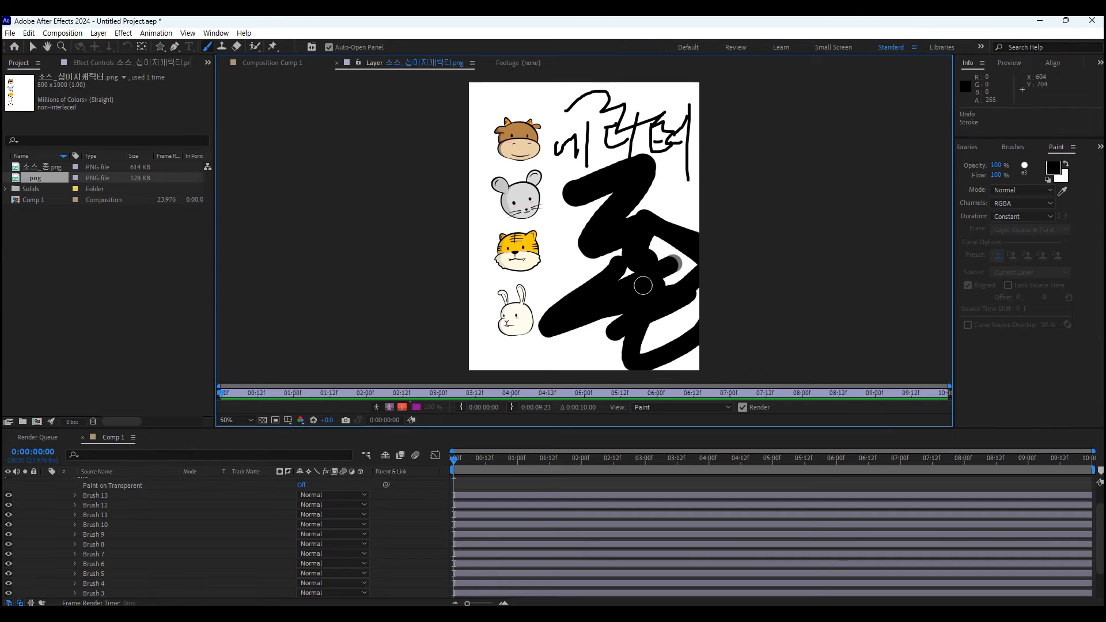
Step: Erase the lower part of the painted image layer with a soft Eraser 169 px wide and view it in the composition
click(236, 48)
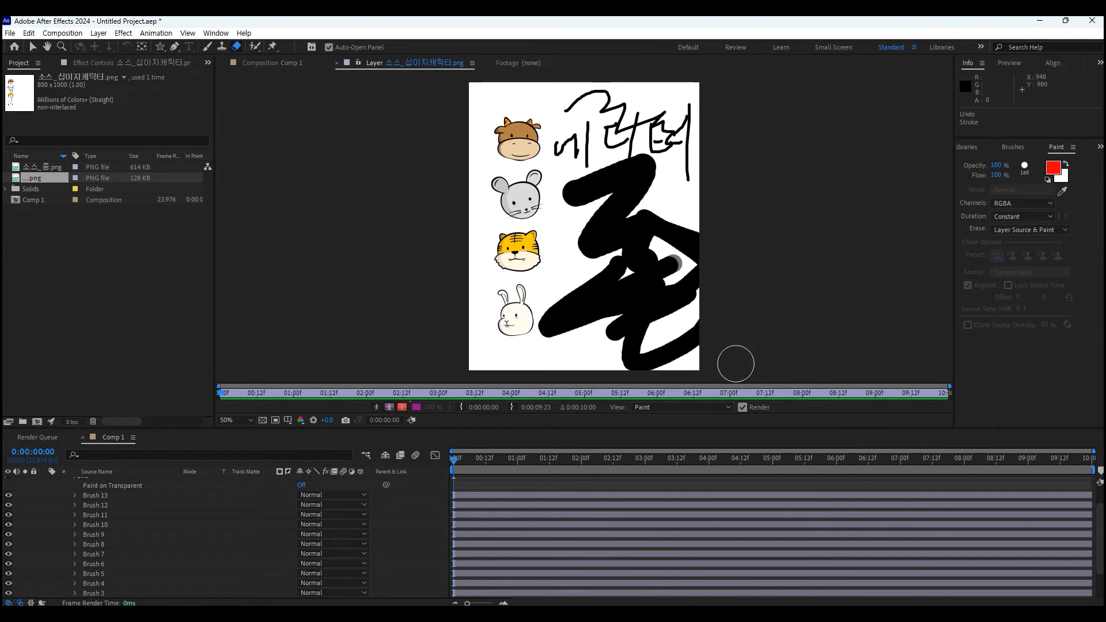
click(278, 65)
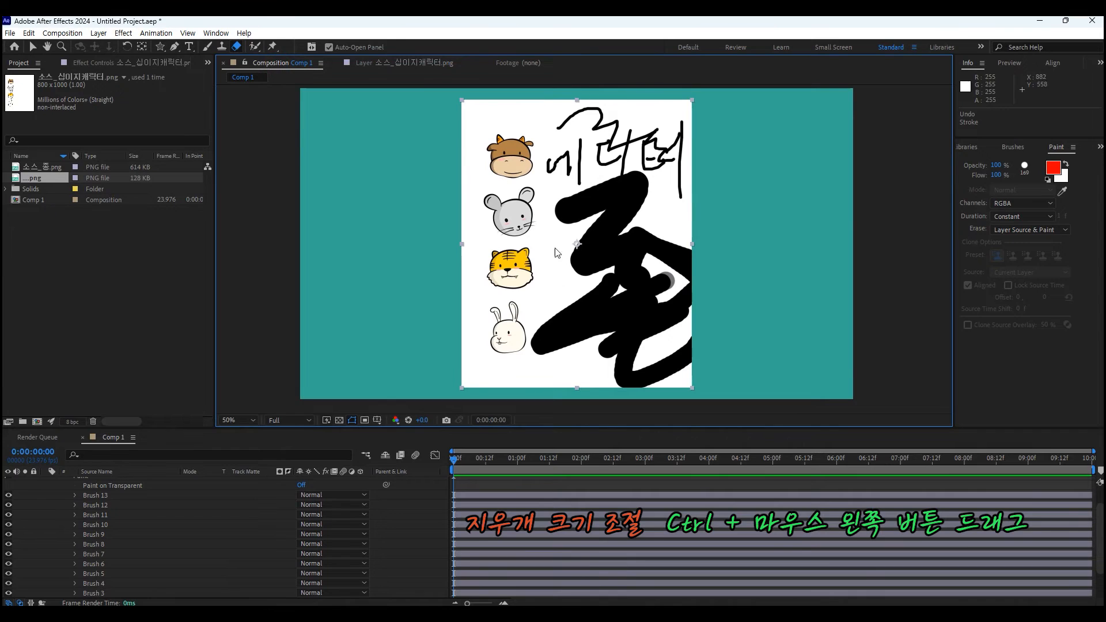
scroll(44, 485, up, 2)
click(46, 482)
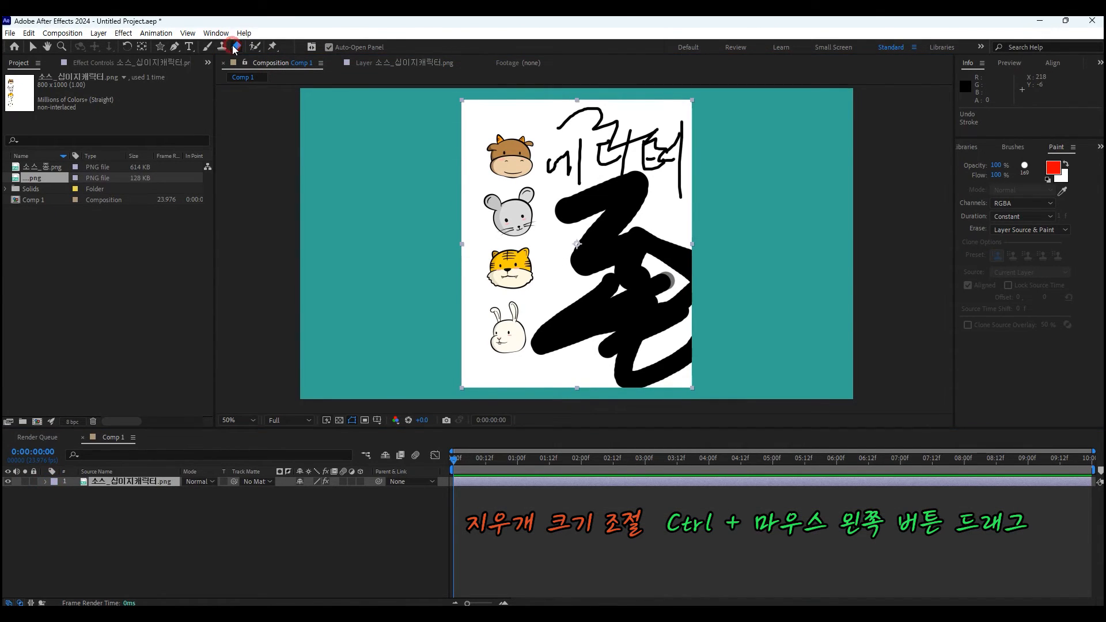
click(390, 65)
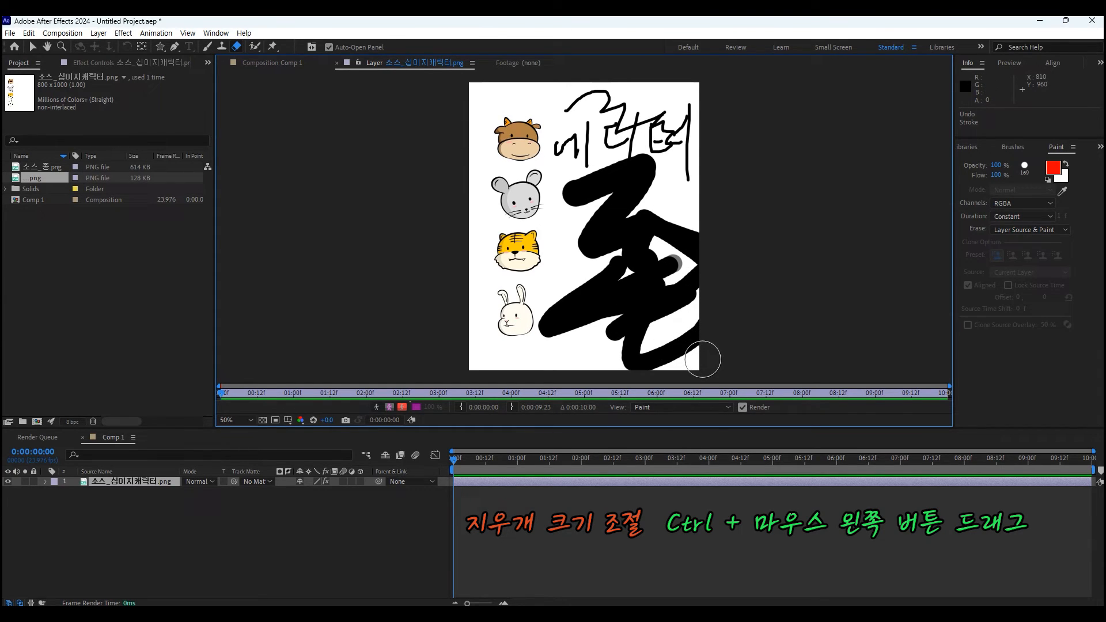
mouse_move(703, 359)
mouse_down()
mouse_move(651, 352)
mouse_move(615, 364)
mouse_move(557, 344)
mouse_move(662, 242)
mouse_move(553, 351)
mouse_move(580, 277)
mouse_move(464, 334)
mouse_move(507, 346)
mouse_move(571, 183)
mouse_up()
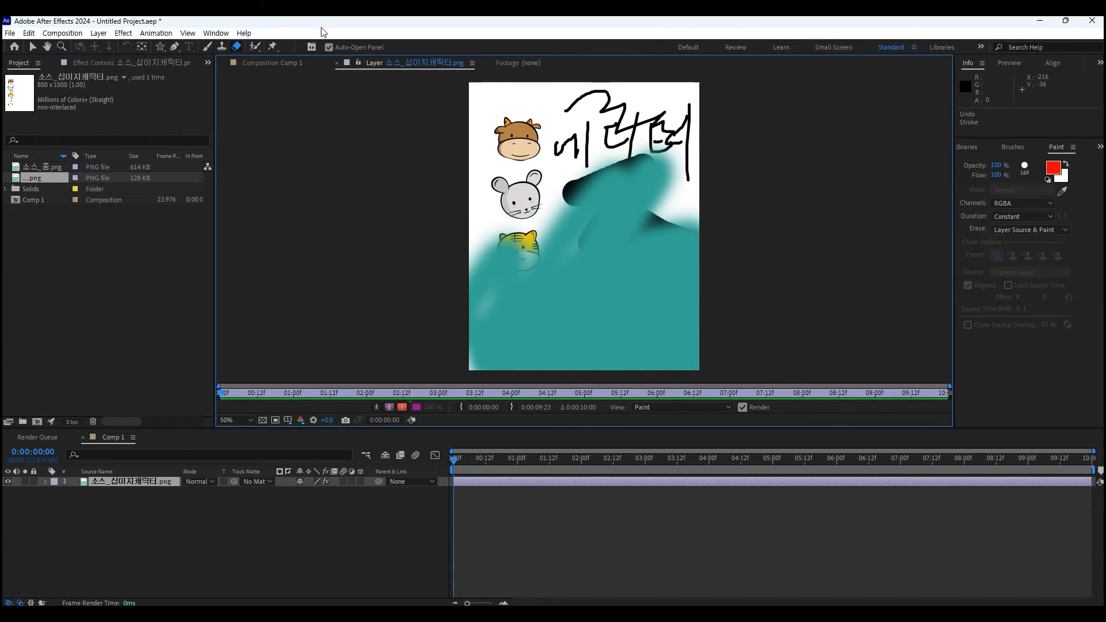
click(275, 62)
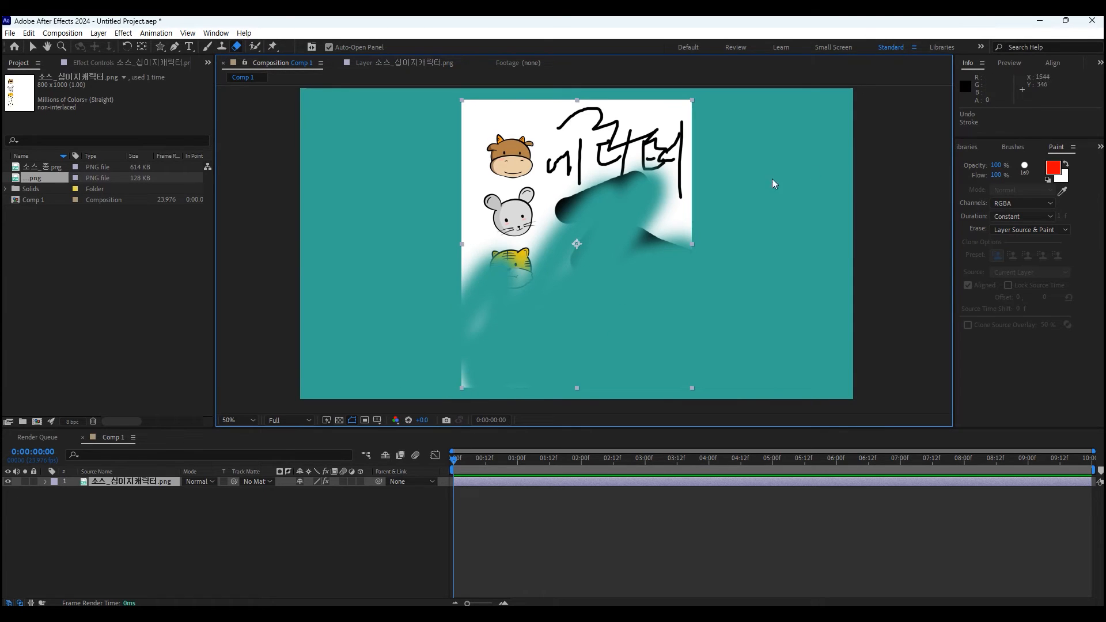
Step: Replace the painted and erased layer with a fresh copy of the animal character image
click(100, 478)
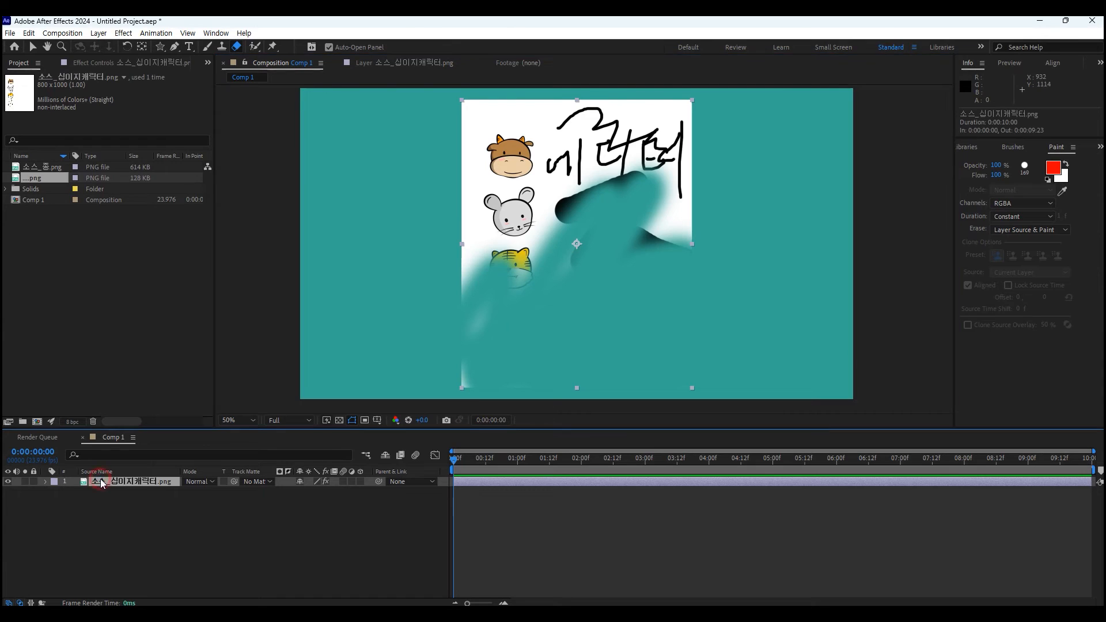
key(Delete)
drag(26, 174, 109, 564)
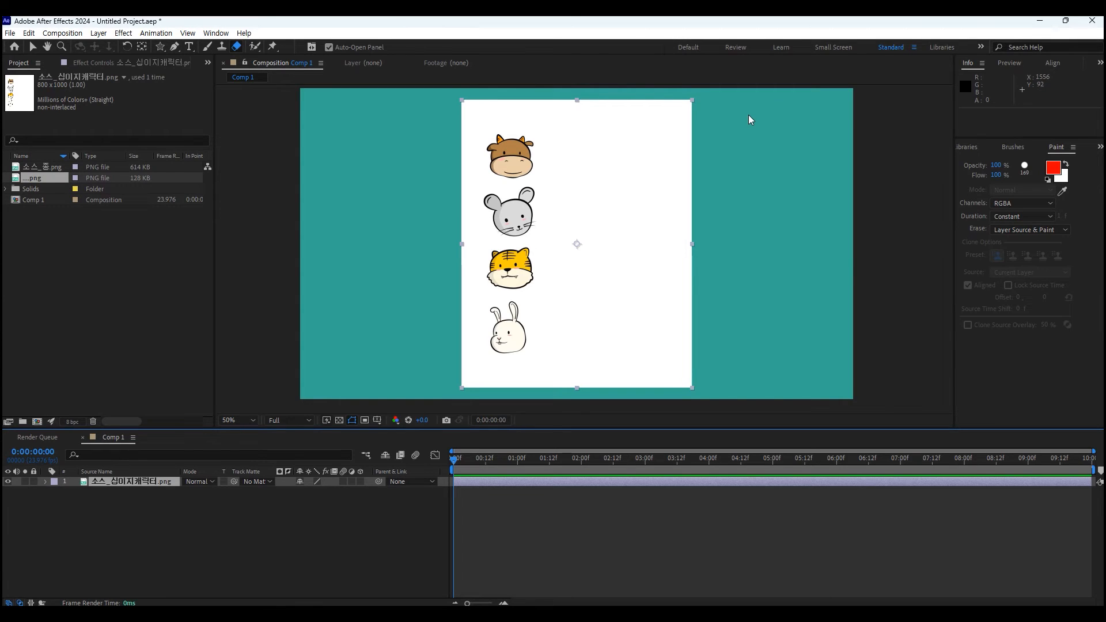
Step: Open the image layer for the Clone Stamp tool and enlarge the brush to 216 px to enclose the cow face
click(222, 47)
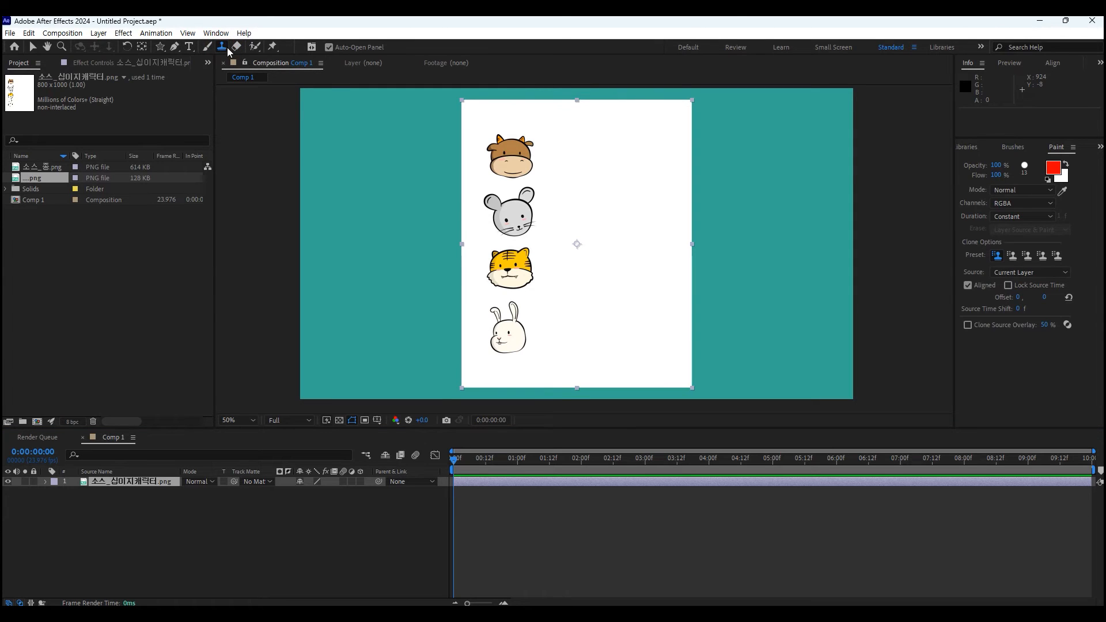
scroll(533, 136, up, 2)
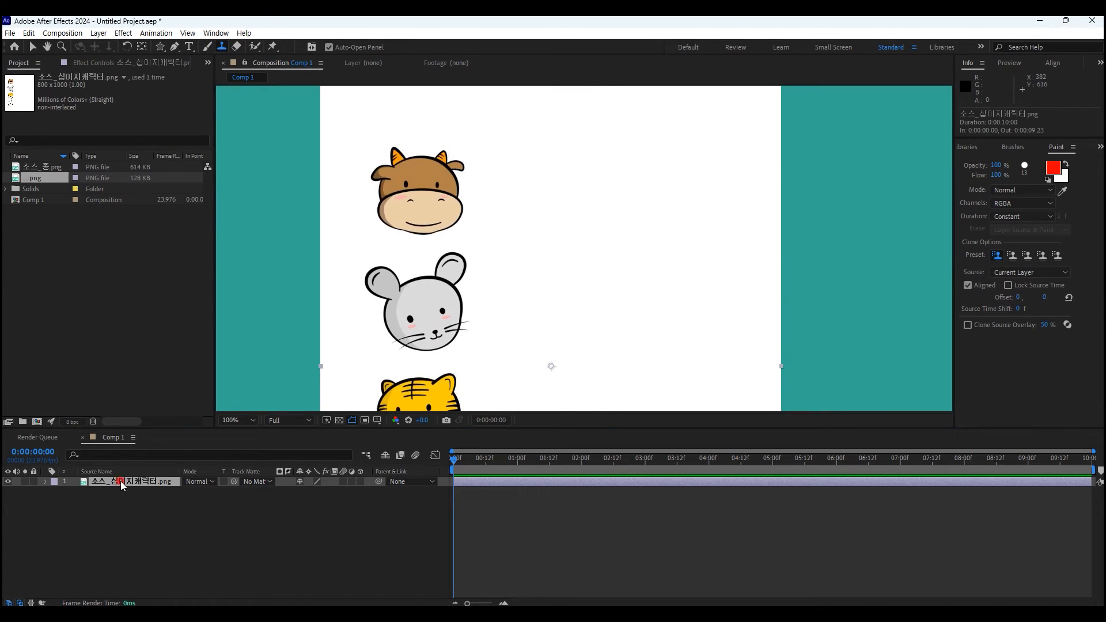
double_click(121, 483)
scroll(528, 162, up, 2)
scroll(527, 166, down, 3)
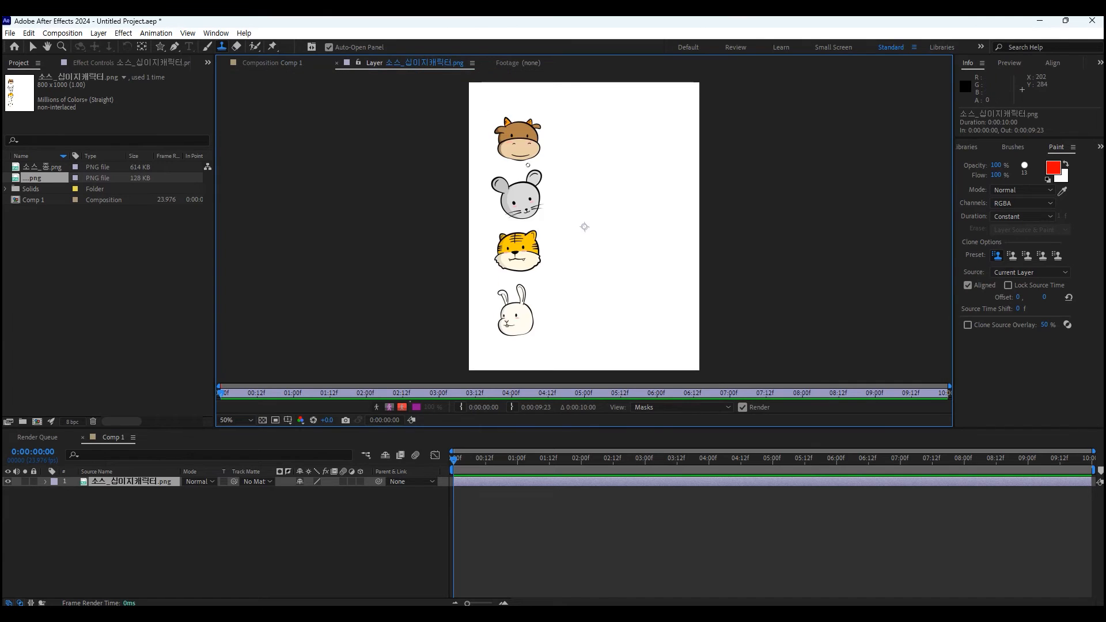
scroll(528, 165, up, 2)
drag(448, 217, 512, 217)
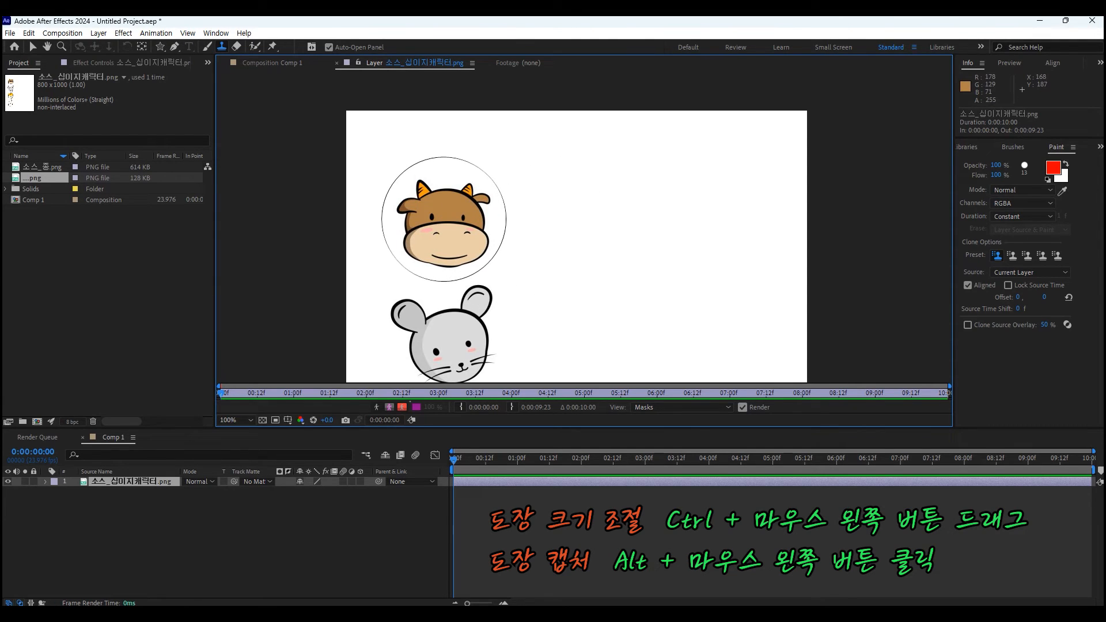
Step: Sample the center of the cow face and stamp two copies of it in the same row
alt+click(443, 219)
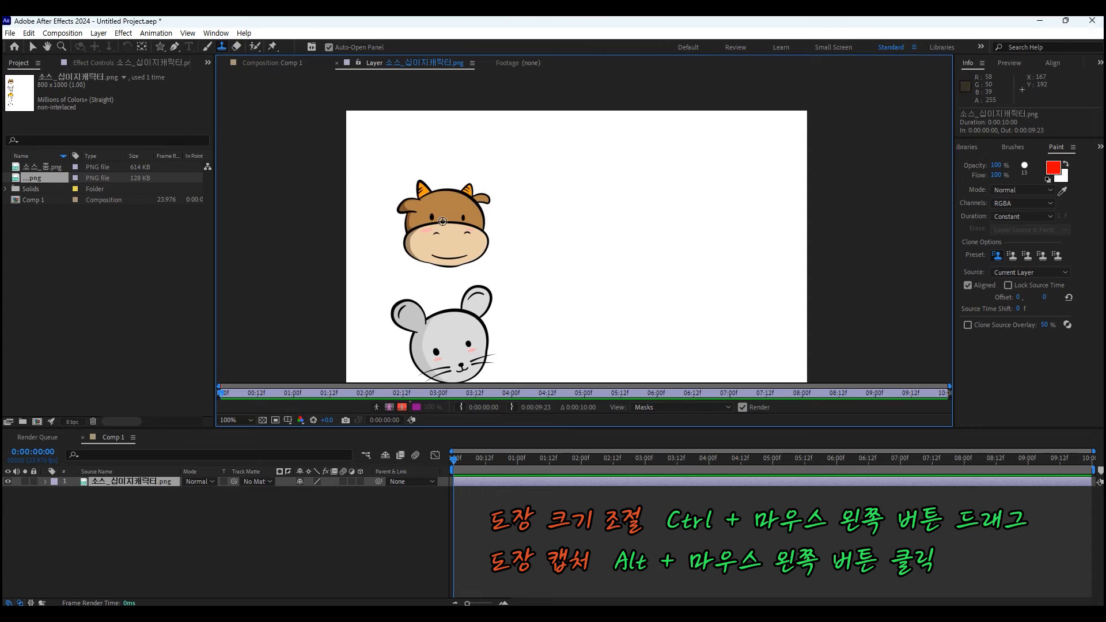
alt+click(443, 221)
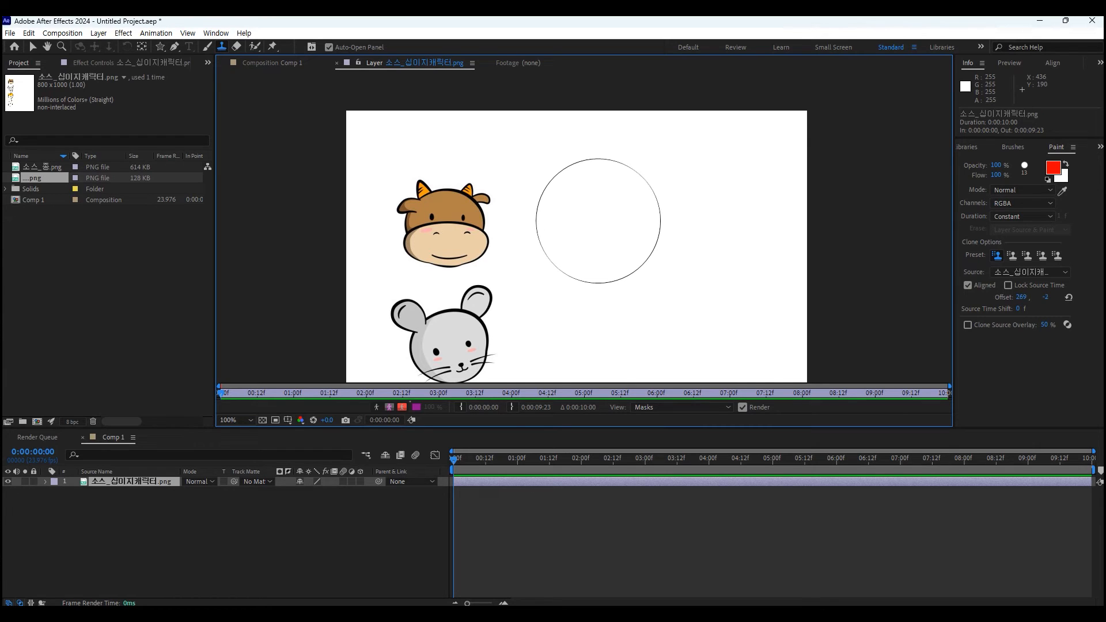
click(598, 221)
drag(628, 380, 673, 331)
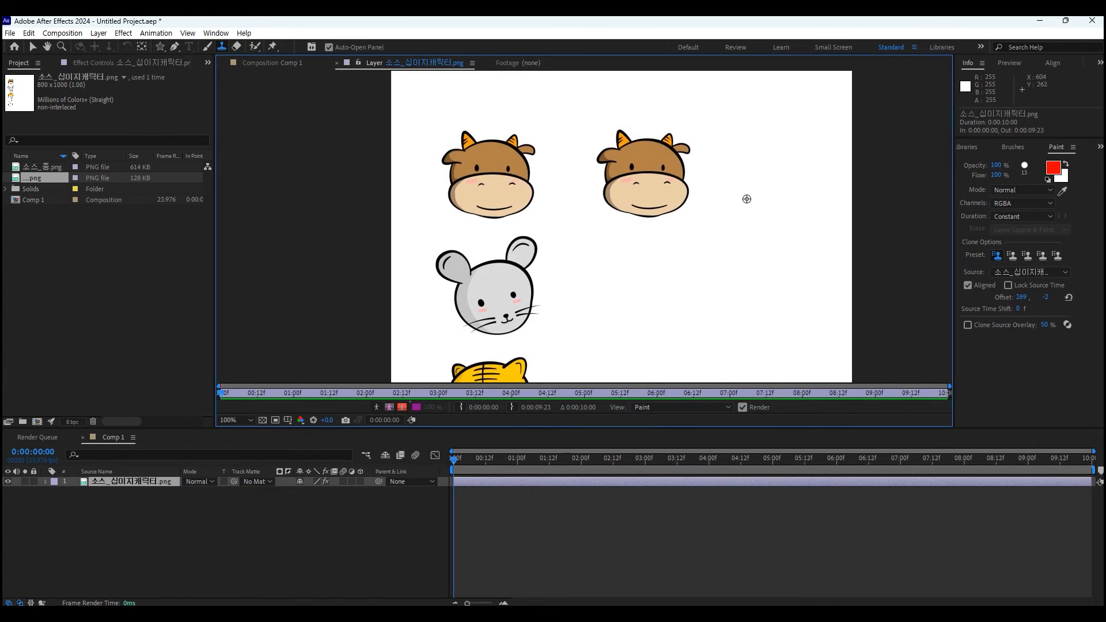
click(780, 170)
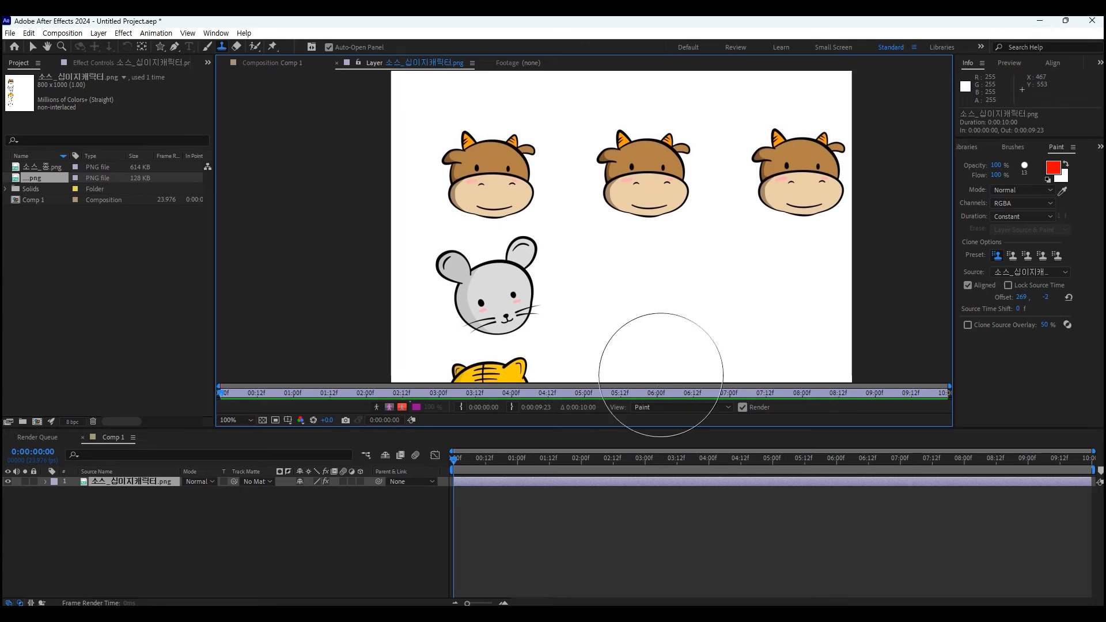
Step: Choose the soft 65 px brush preset for the Clone Stamp and enlarge it to 312 px around the mouse face
drag(639, 297, 583, 211)
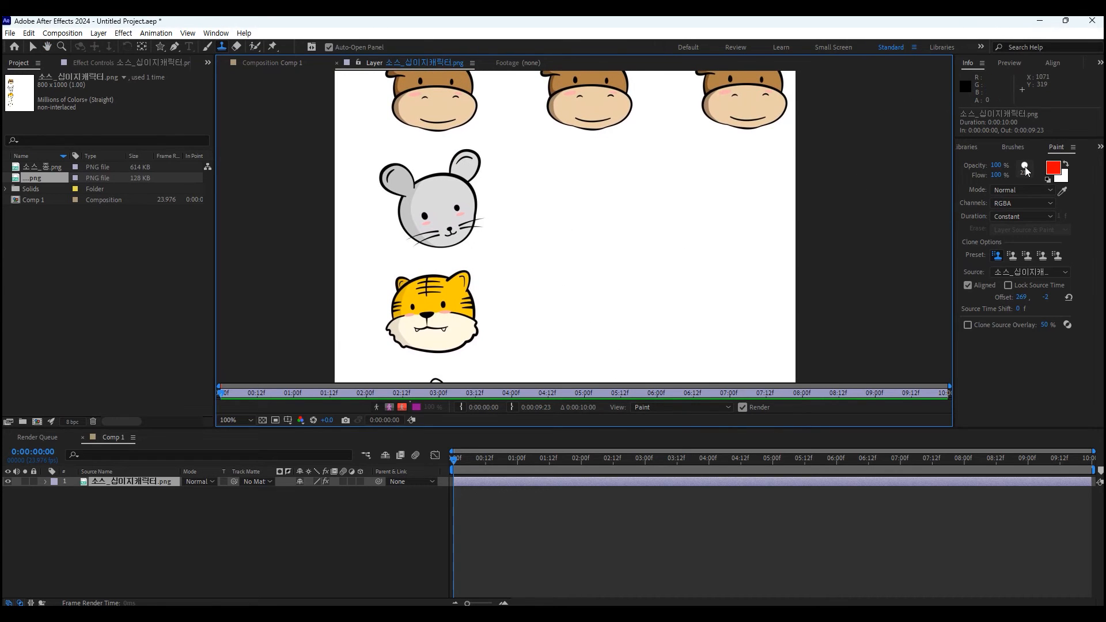
click(1025, 167)
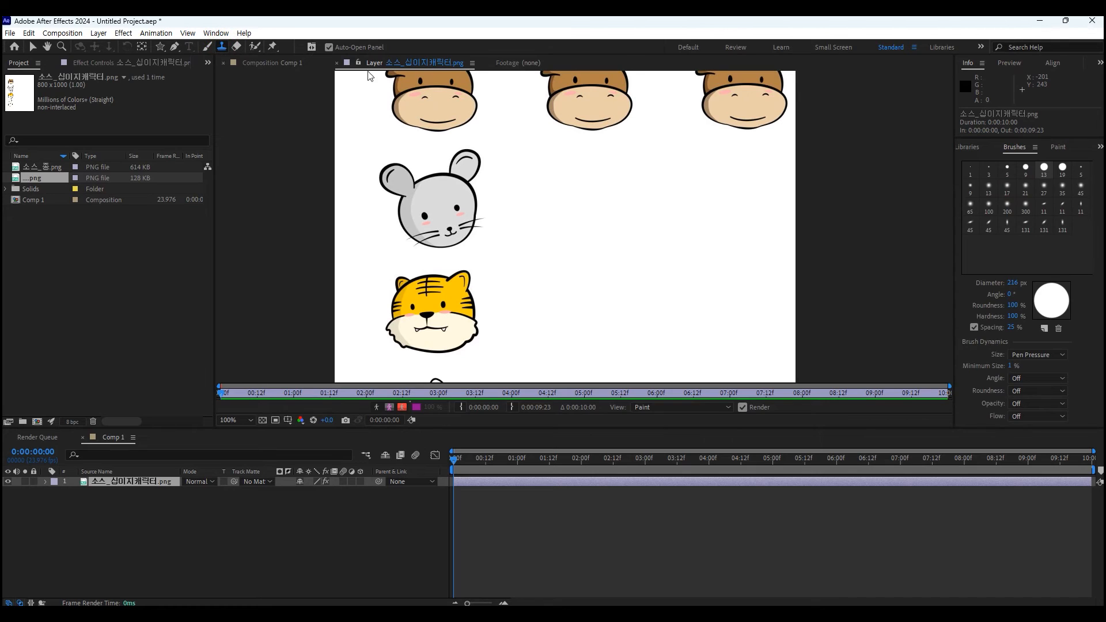
click(1059, 147)
click(1019, 147)
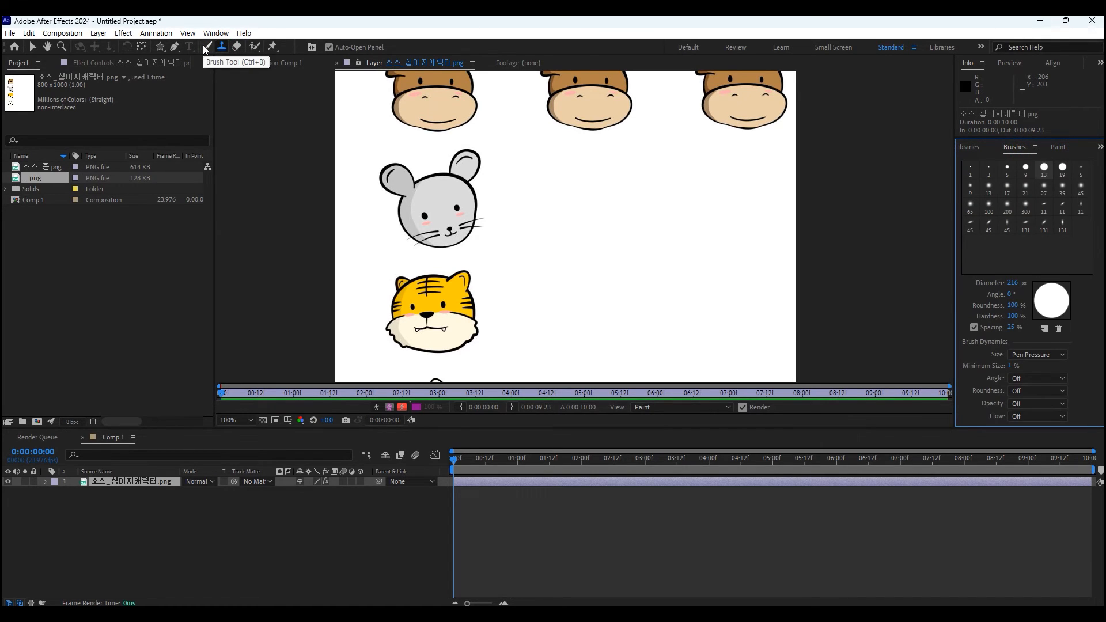
click(223, 49)
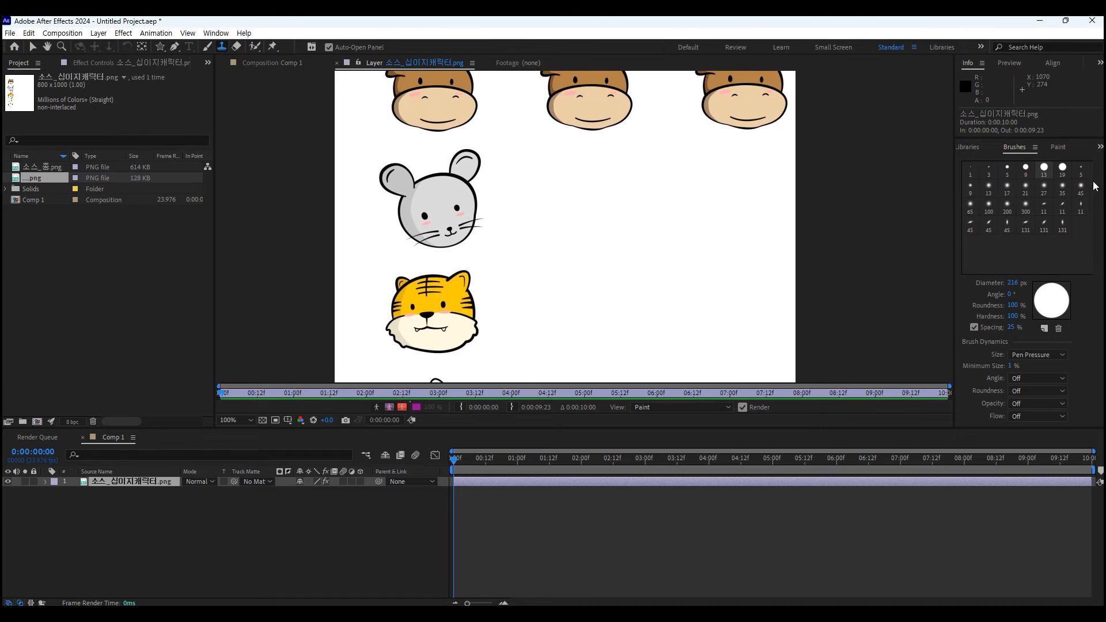
click(971, 206)
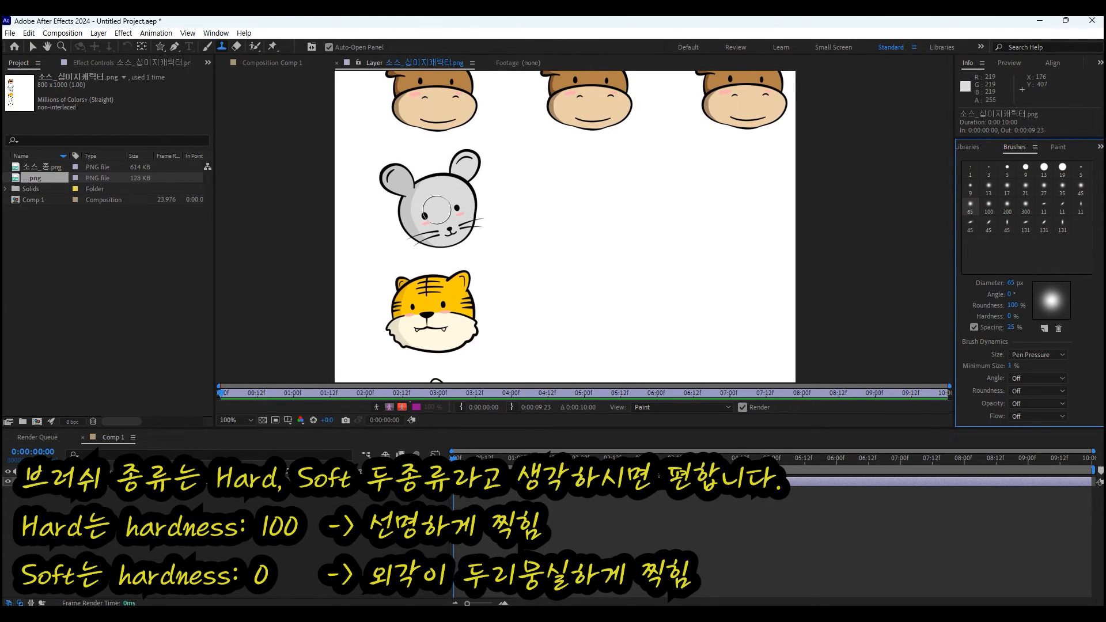
drag(437, 202, 504, 203)
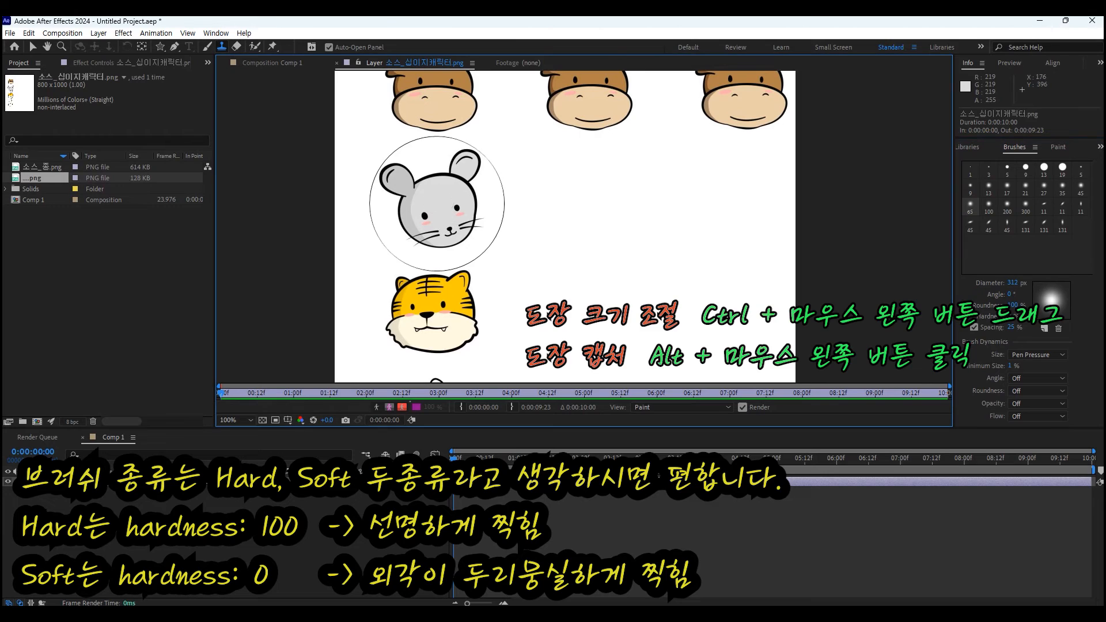
Step: Try cloning the mouse face with the soft brush to the space beside it, and undo the stamp
alt+click(436, 202)
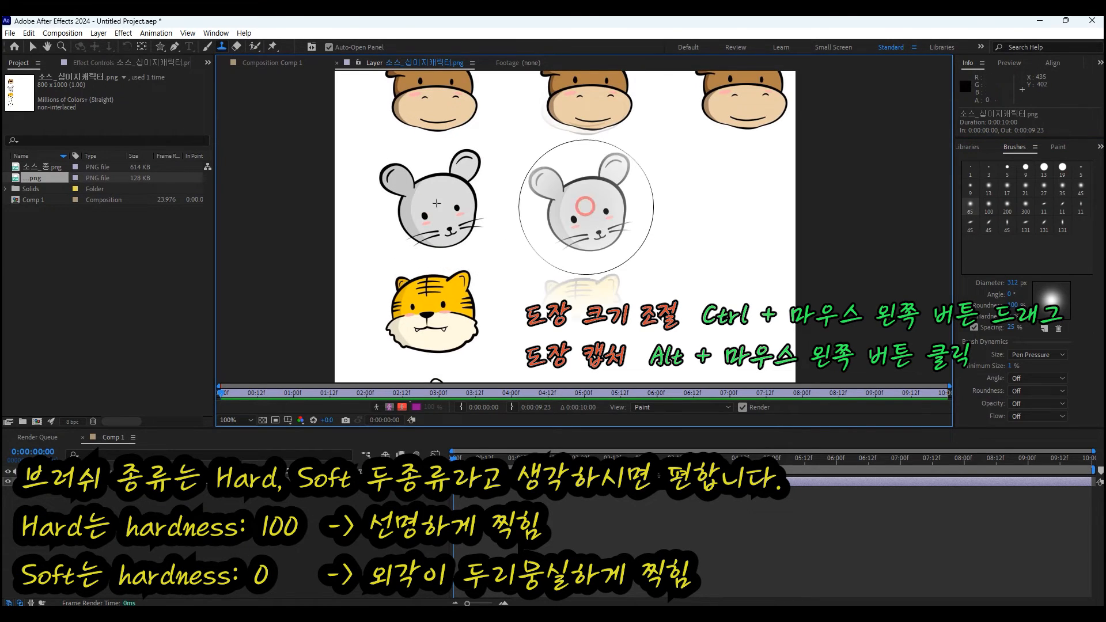
scroll(584, 294, down, 1)
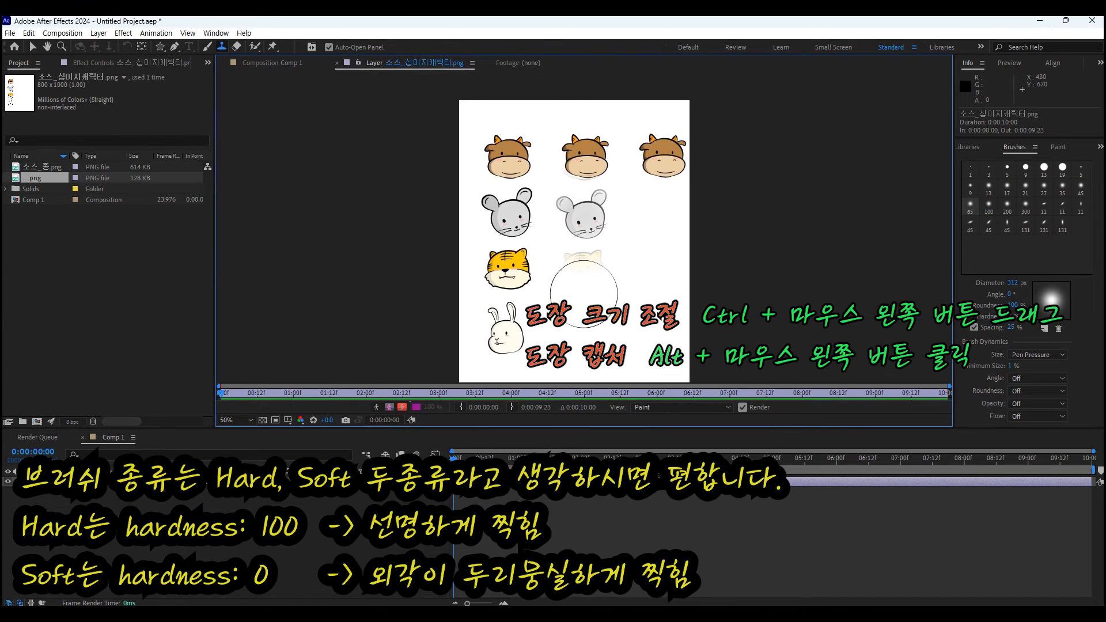
scroll(583, 294, up, 2)
scroll(581, 259, down, 1)
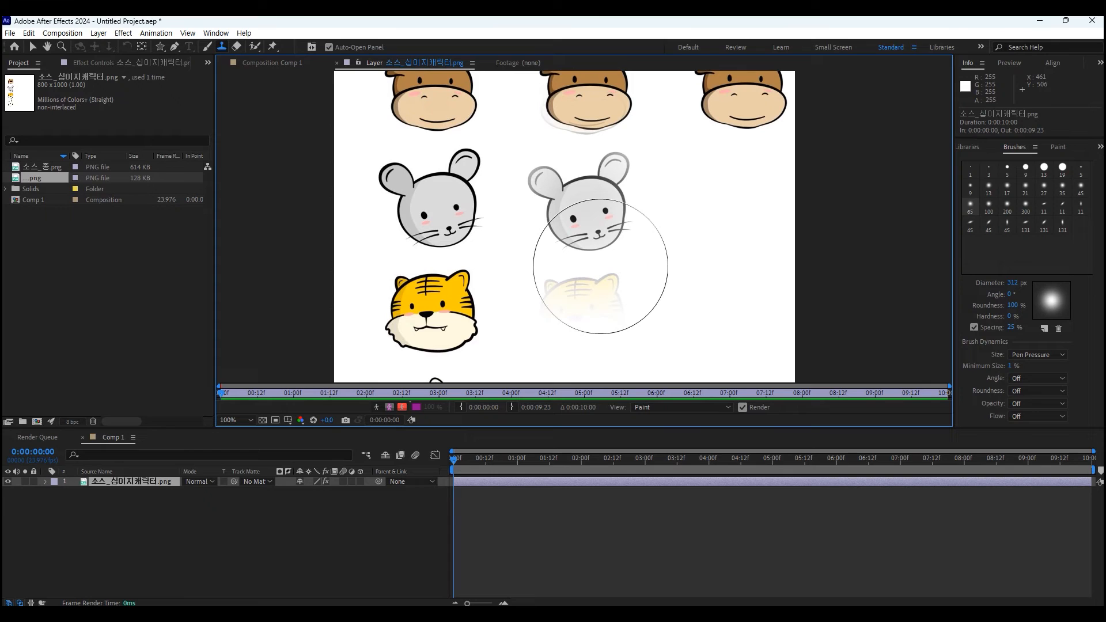
key(ctrl+z)
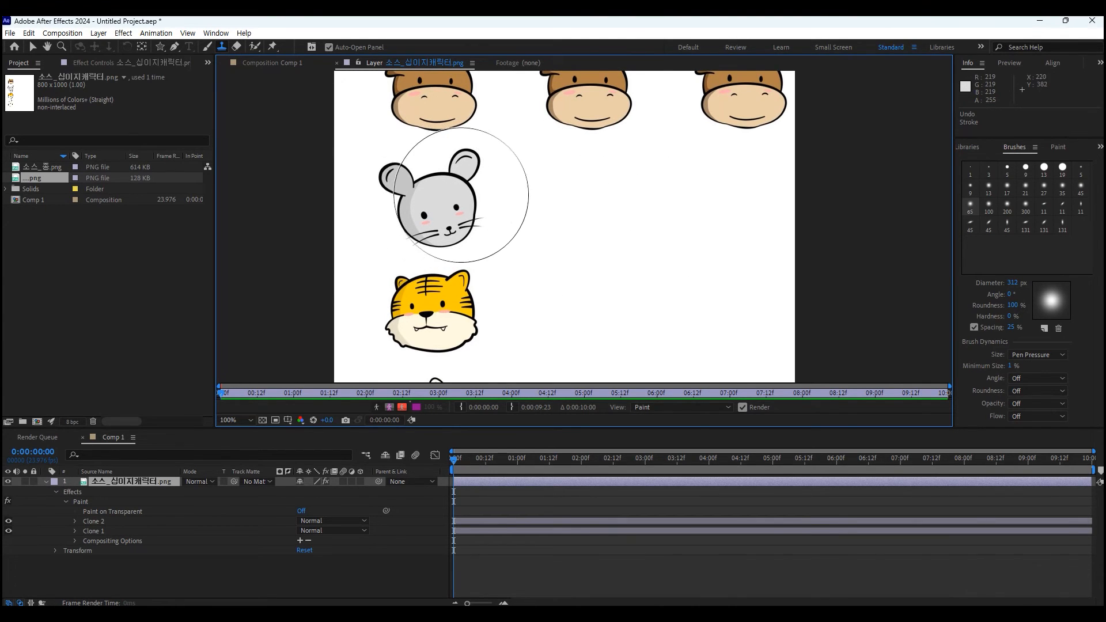
Step: Reduce the soft Clone Stamp brush to 131 px, sample the mouse face, and paint one full and one partial copy in its row
ctrl+drag(442, 201, 400, 201)
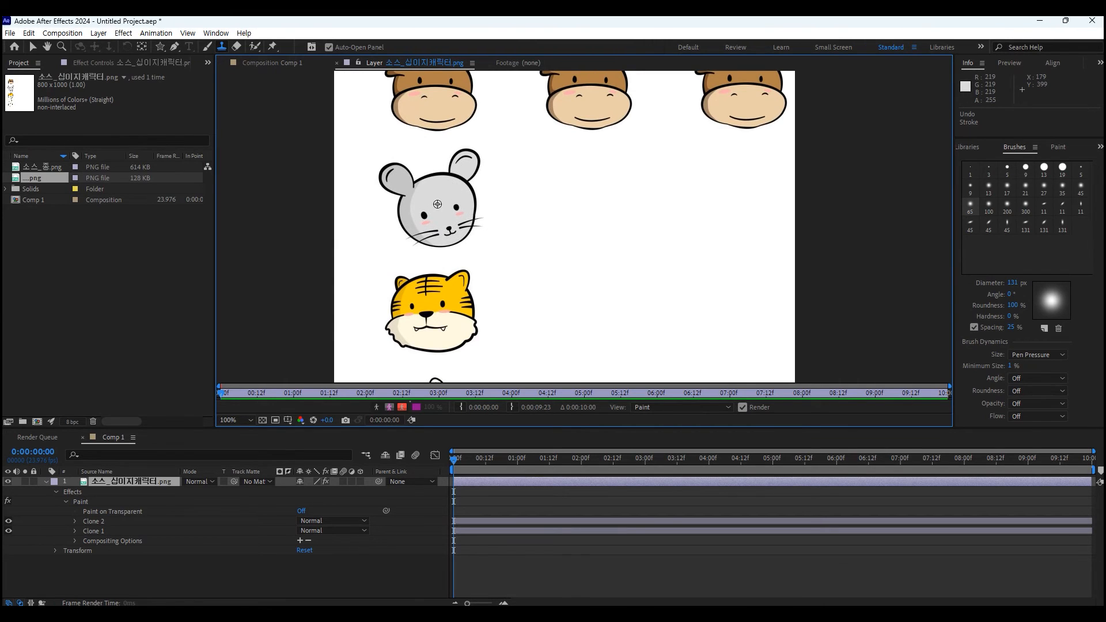
alt+click(438, 204)
click(586, 211)
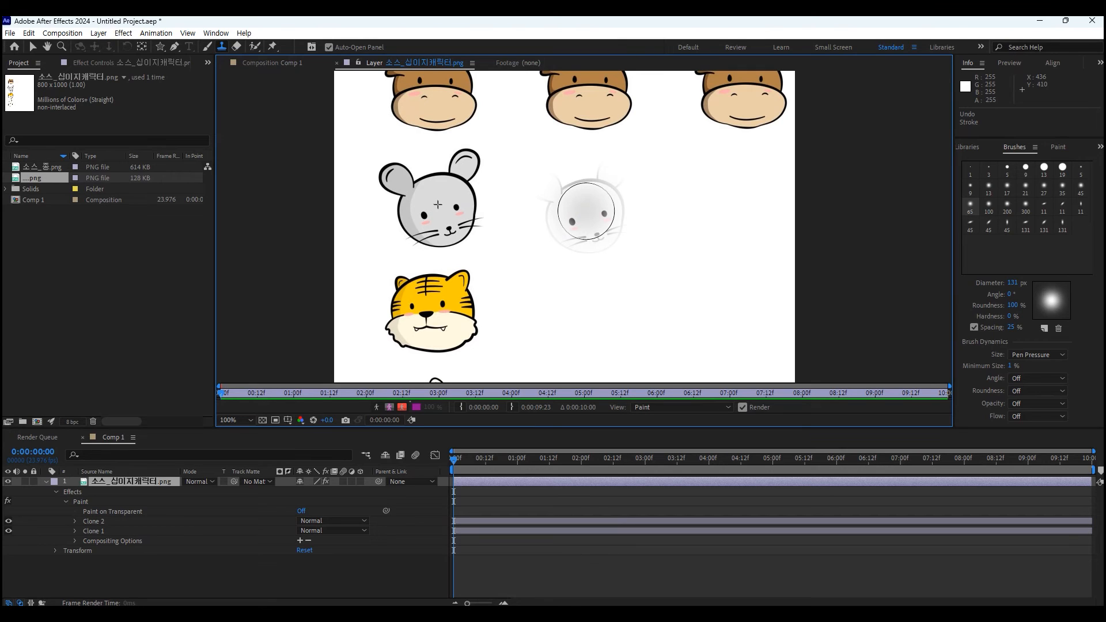
mouse_move(586, 211)
mouse_down()
mouse_move(562, 211)
mouse_move(557, 197)
mouse_move(543, 203)
mouse_move(575, 212)
mouse_move(619, 191)
mouse_move(593, 214)
mouse_move(602, 219)
mouse_move(572, 213)
mouse_move(596, 224)
mouse_move(553, 212)
mouse_move(592, 217)
mouse_move(551, 227)
mouse_move(641, 214)
mouse_move(616, 193)
mouse_move(584, 190)
mouse_move(614, 176)
mouse_move(626, 197)
mouse_move(526, 199)
mouse_move(584, 229)
mouse_move(615, 196)
mouse_move(581, 196)
mouse_move(611, 217)
mouse_move(541, 223)
mouse_move(625, 216)
mouse_up()
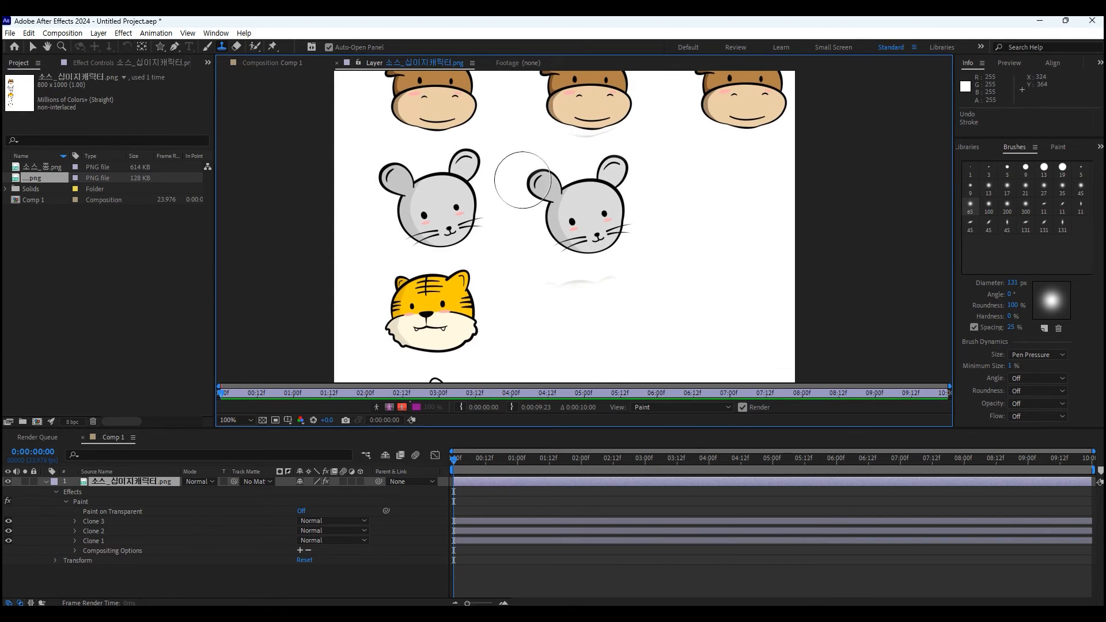
scroll(682, 204, down, 1)
scroll(636, 234, up, 1)
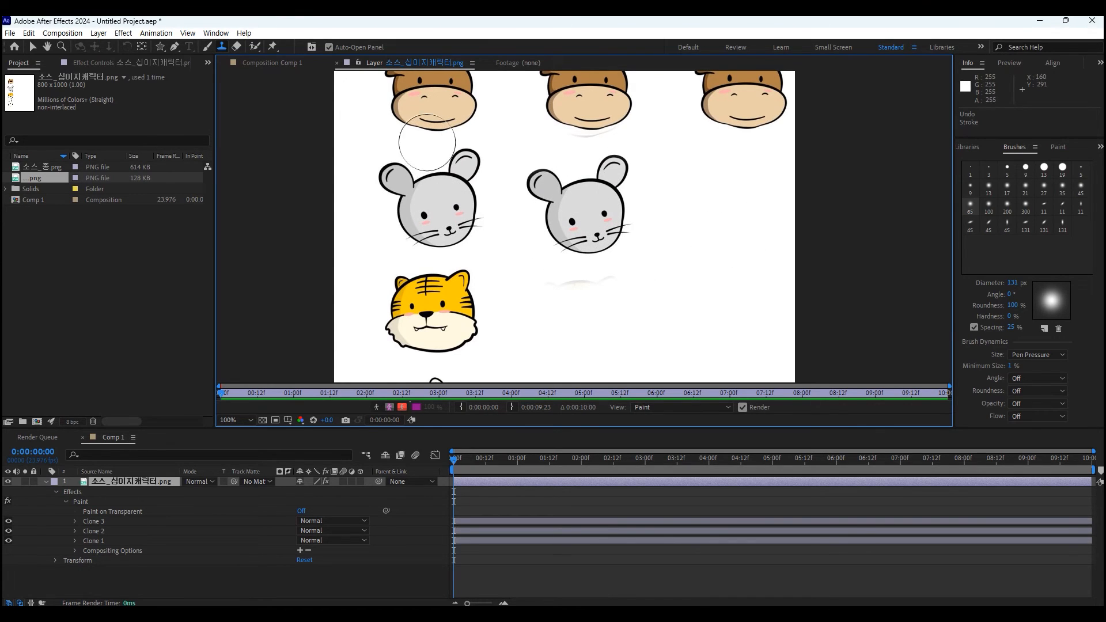
scroll(493, 148, up, 1)
scroll(490, 185, down, 1)
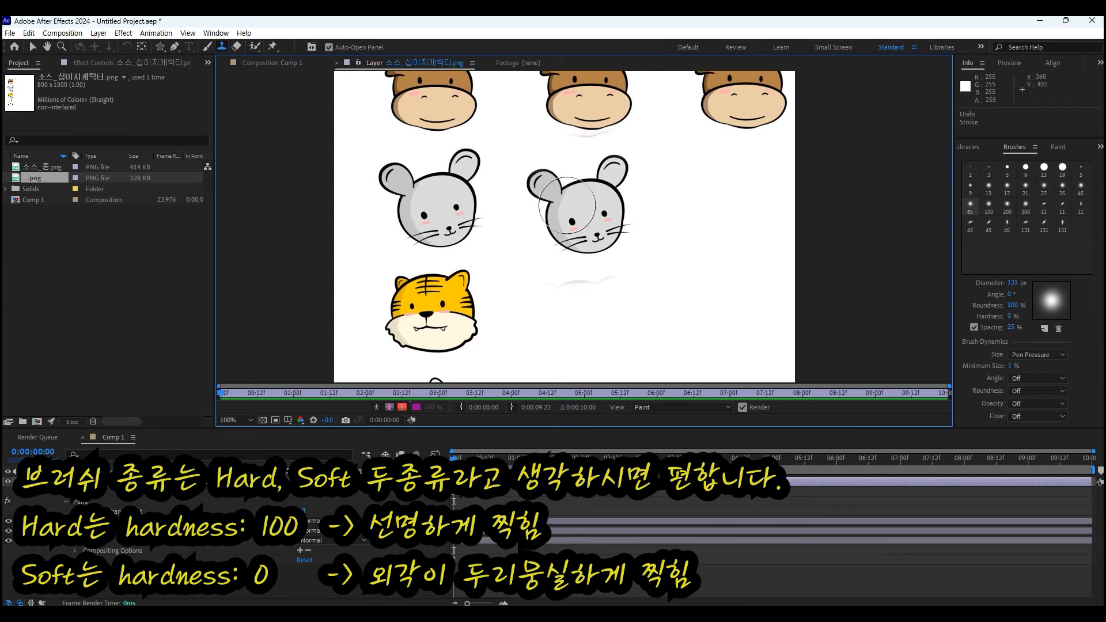
click(719, 222)
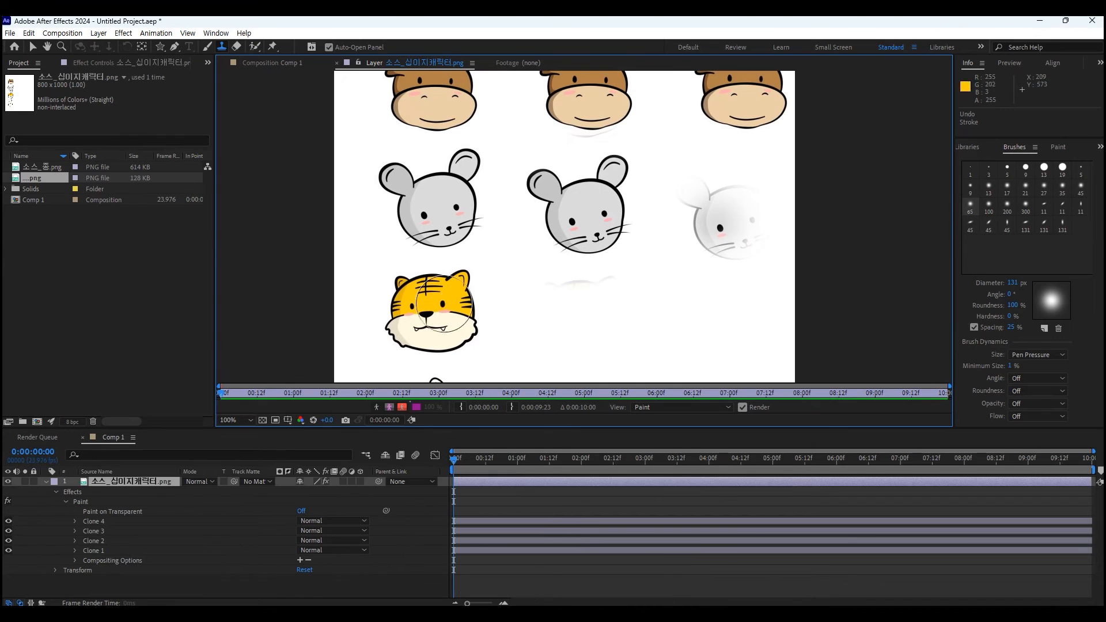
Step: Choose the hard 13 px brush, enlarge it to 194 px, and clone the tiger face into the empty space in its row
click(1045, 167)
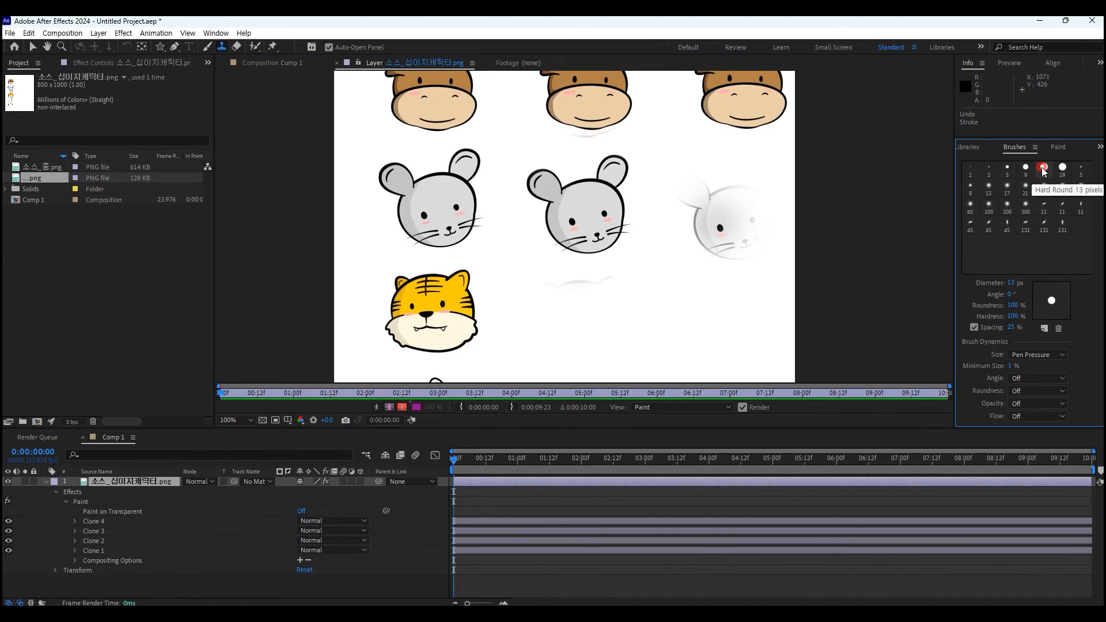
drag(416, 327, 472, 324)
click(444, 304)
click(686, 330)
scroll(755, 303, down, 6)
scroll(759, 311, up, 6)
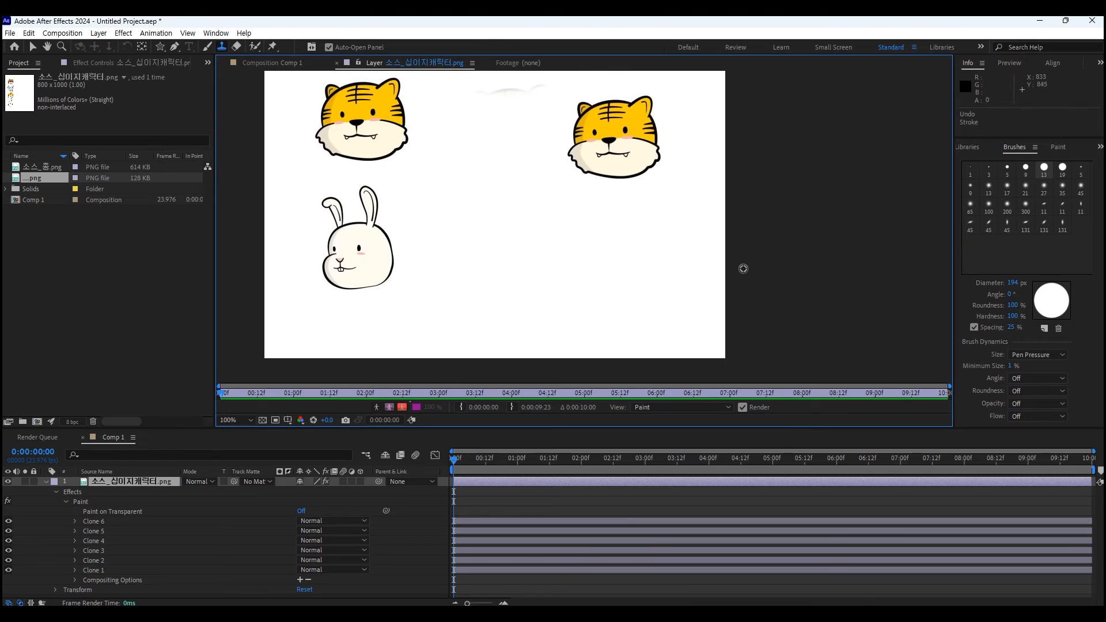
Step: Choose the soft 21 px brush, enlarge it to 204 px, and stamp a soft-edged copy of the tiger beside the rabbit
scroll(694, 282, up, 4)
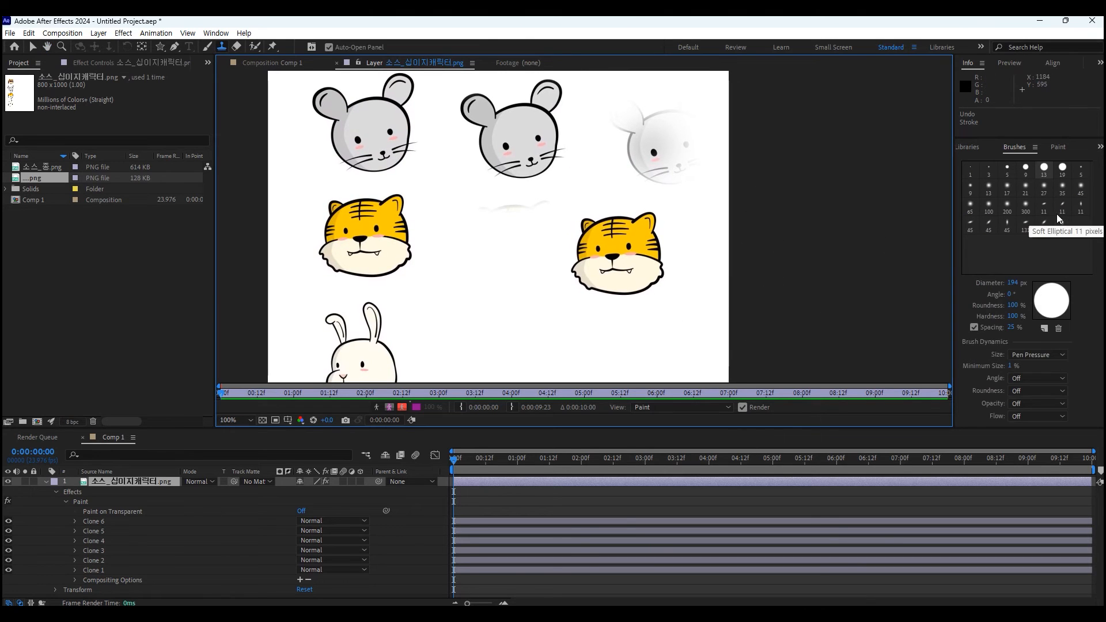
click(1026, 186)
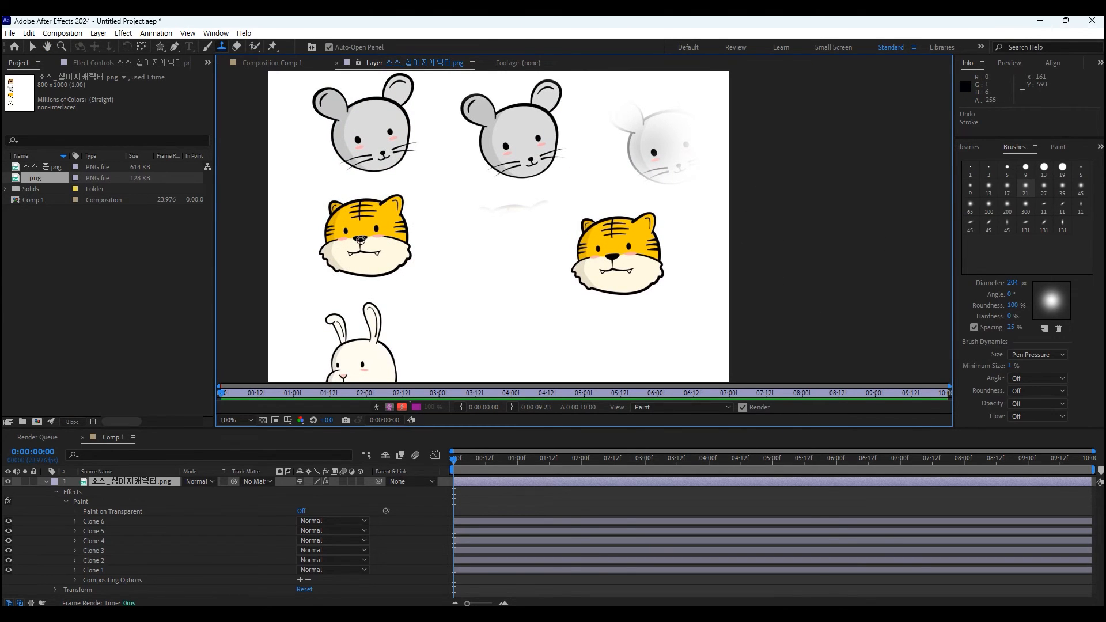
mouse_move(485, 316)
mouse_down()
mouse_move(513, 345)
mouse_move(481, 325)
mouse_move(498, 295)
mouse_move(454, 289)
mouse_move(516, 304)
mouse_up()
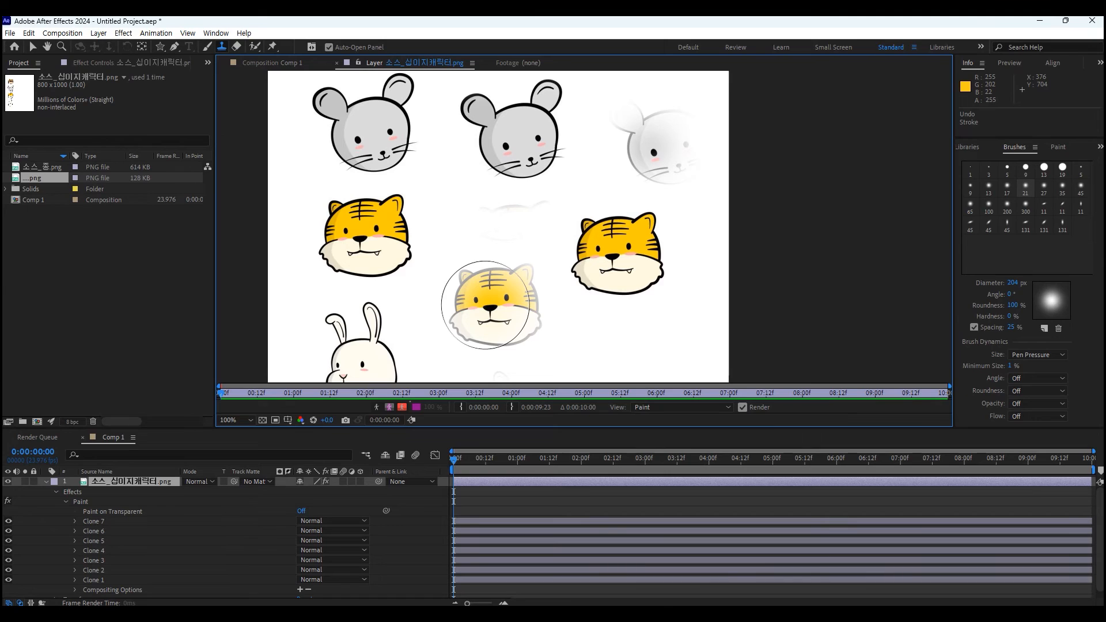
click(1044, 171)
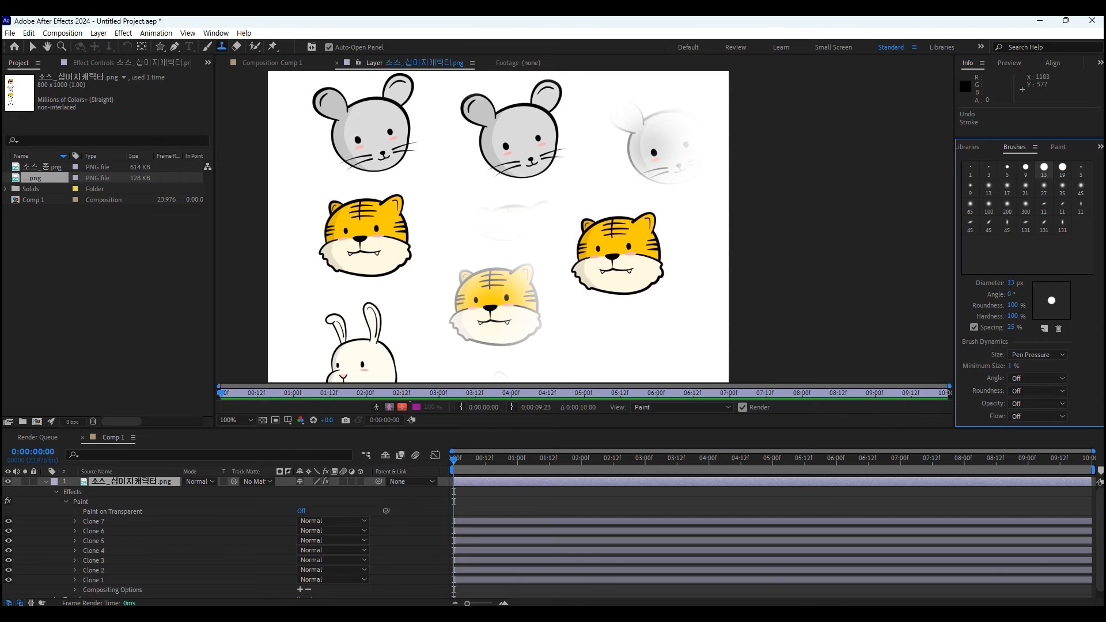
Step: Import the cow video 소스_소.mp4, create a composition from it, and open its layer for painting
drag(1104, 280, 185, 280)
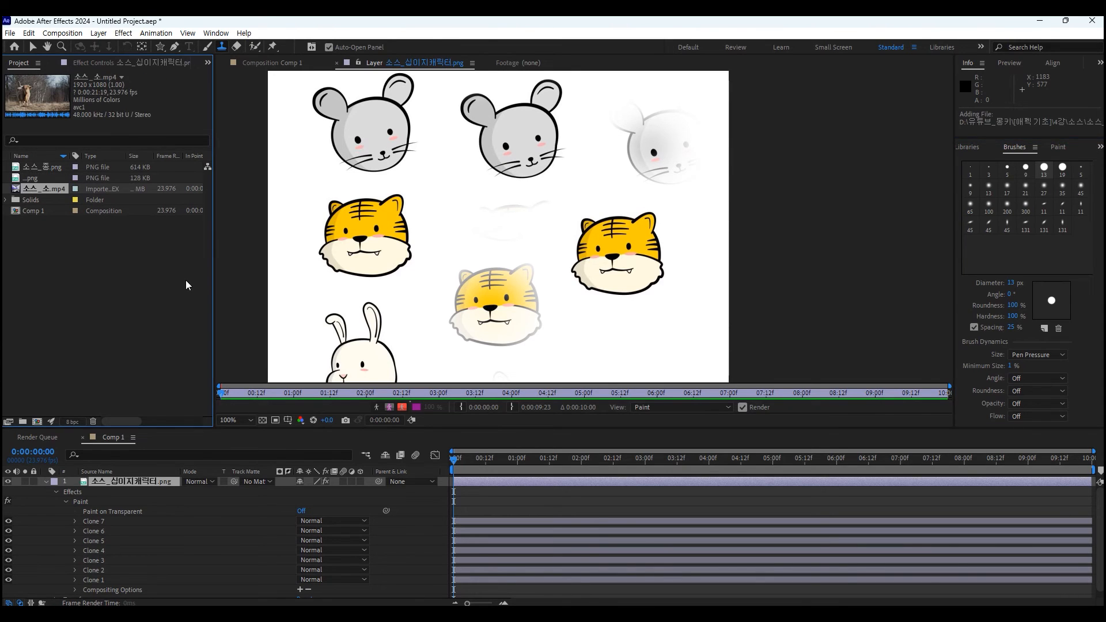
drag(50, 189, 64, 316)
drag(38, 403, 36, 422)
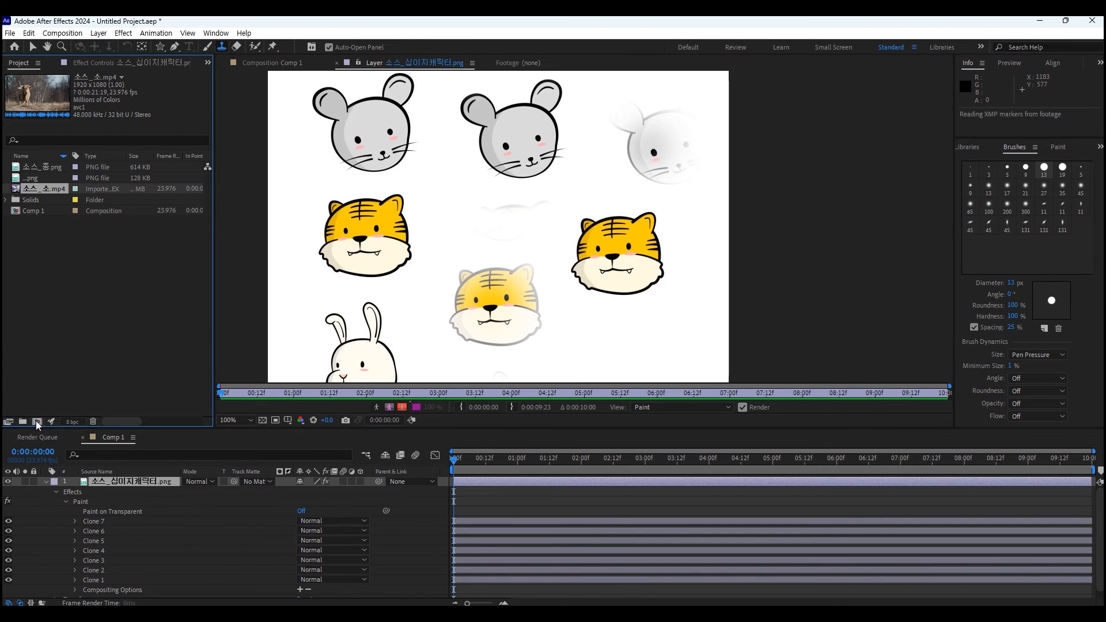
drag(36, 422, 37, 422)
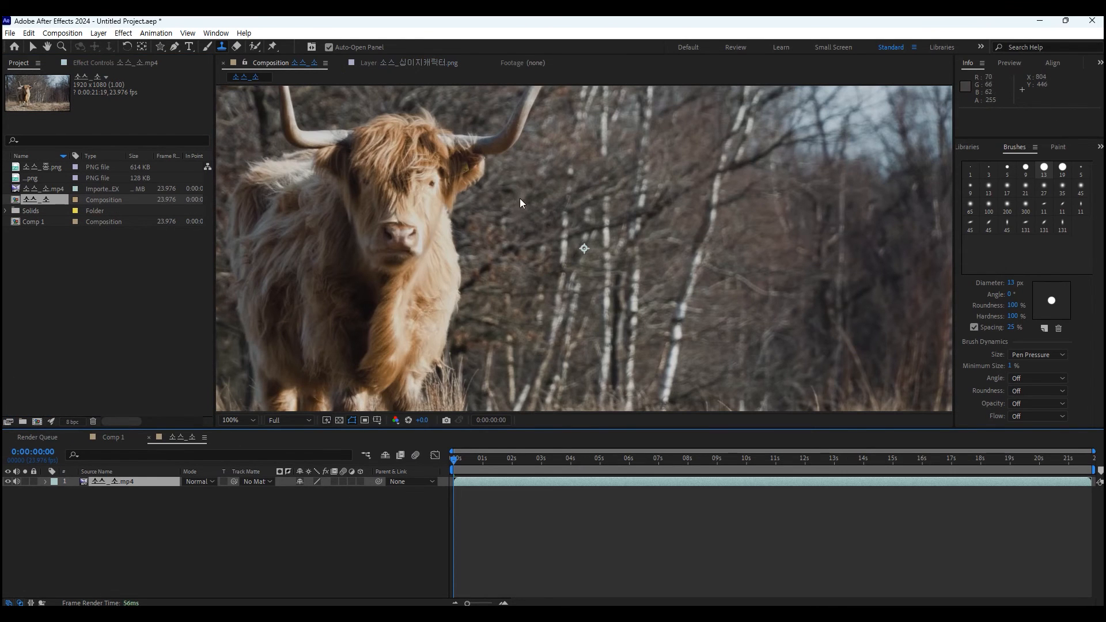
scroll(582, 243, down, 2)
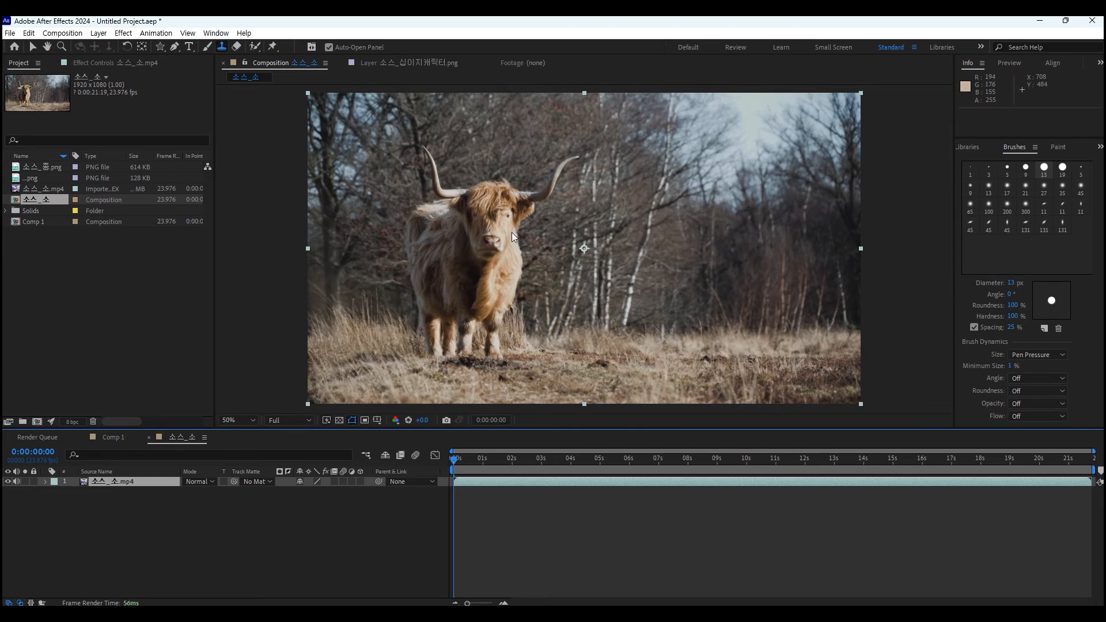
double_click(110, 482)
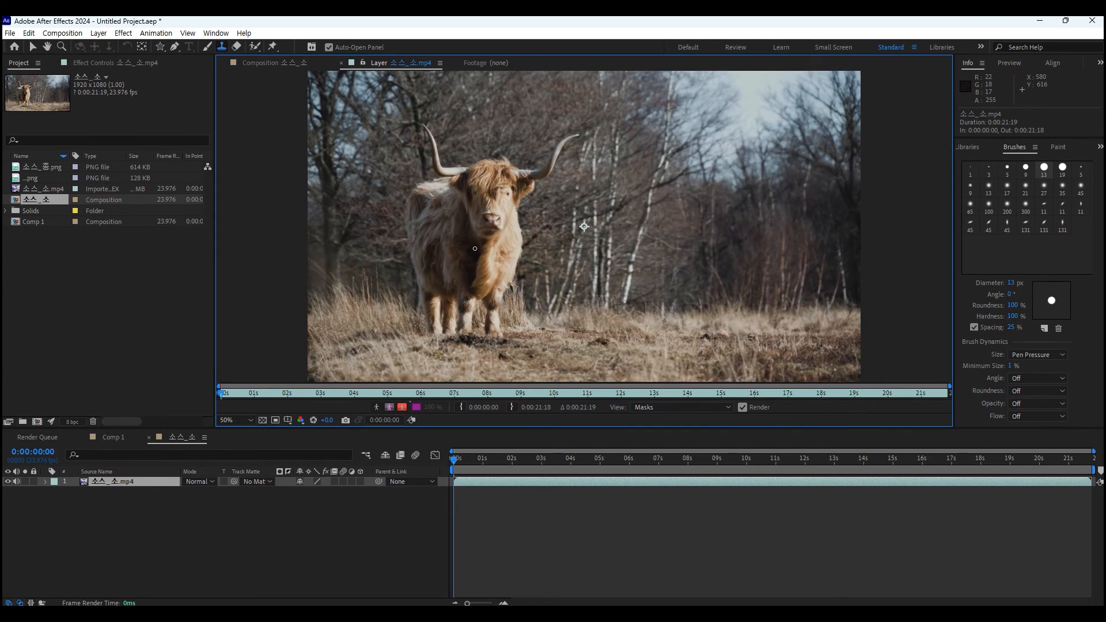
Step: Choose the hard 19 px brush, enlarge it to 969 px, and stamp a copy of the cow beside the original
click(1064, 169)
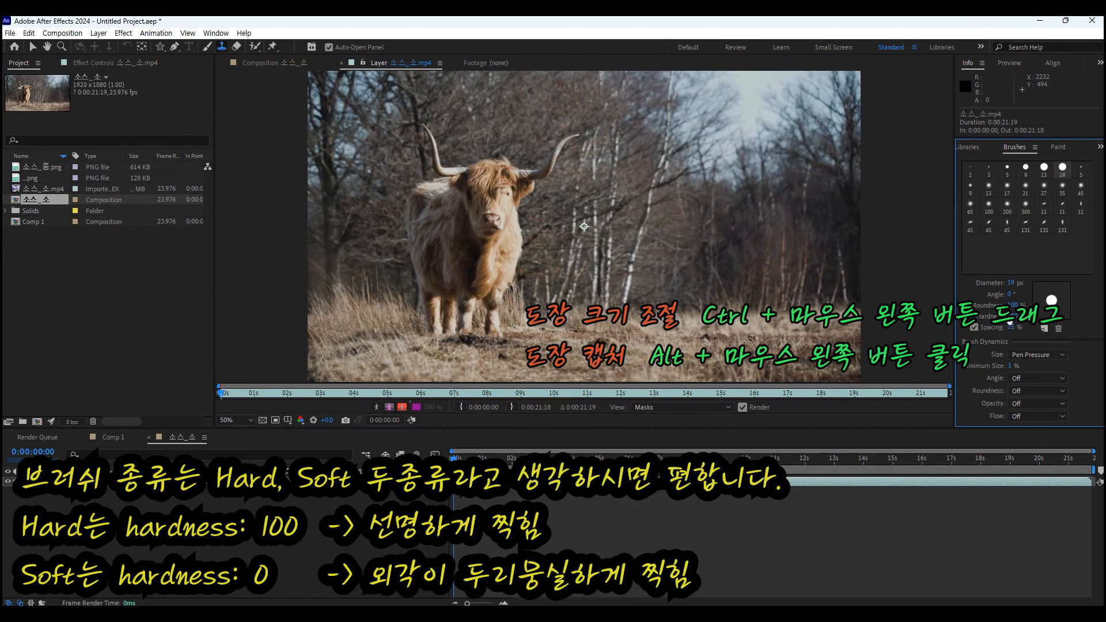
mouse_move(479, 241)
mouse_down()
mouse_move(627, 242)
mouse_move(618, 242)
mouse_up()
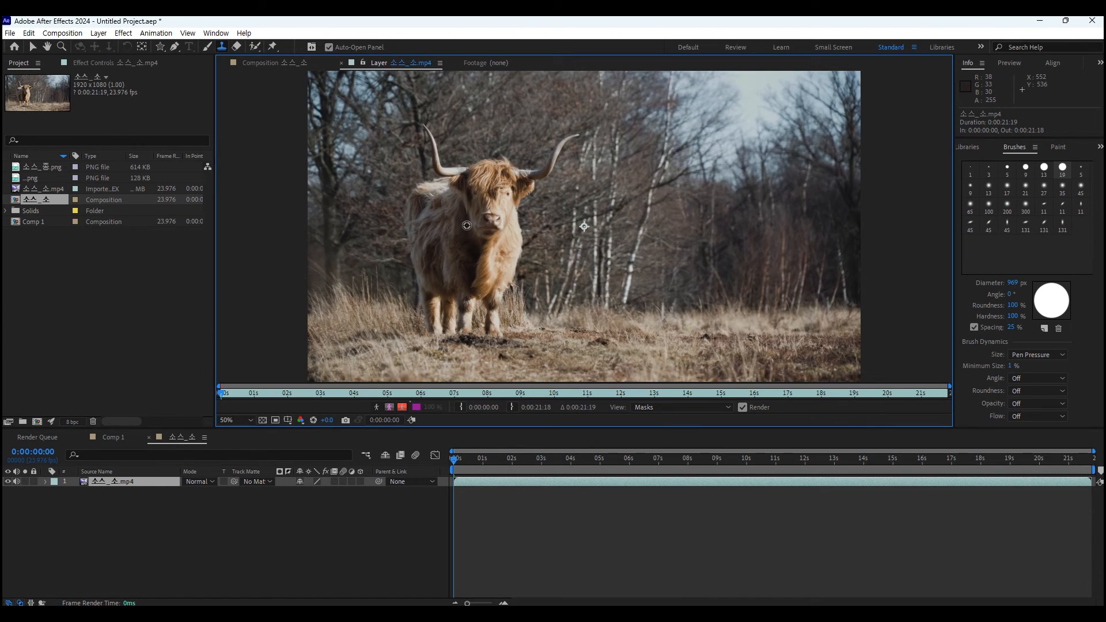
alt+click(467, 225)
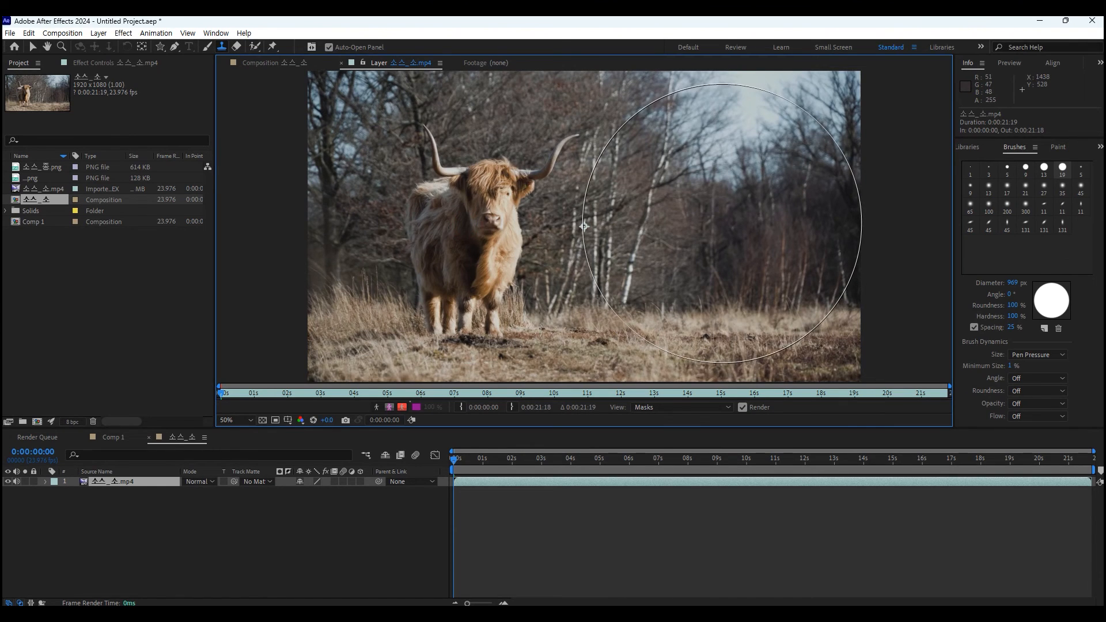
click(722, 223)
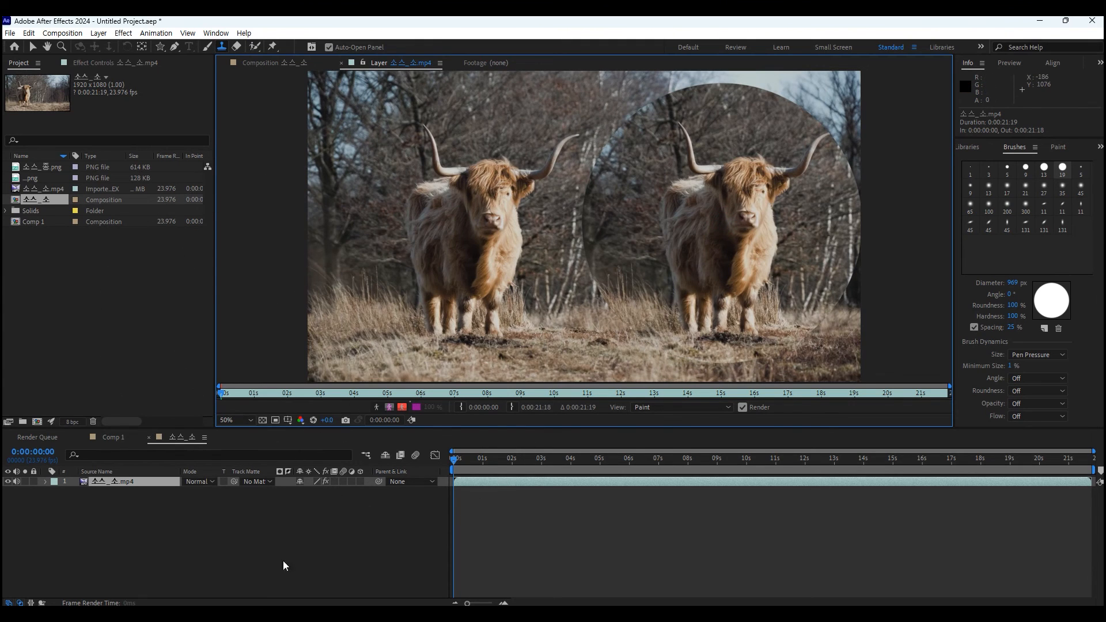
Step: Play back the footage with the hard-edged cow copy, and undo the stamp
key(space)
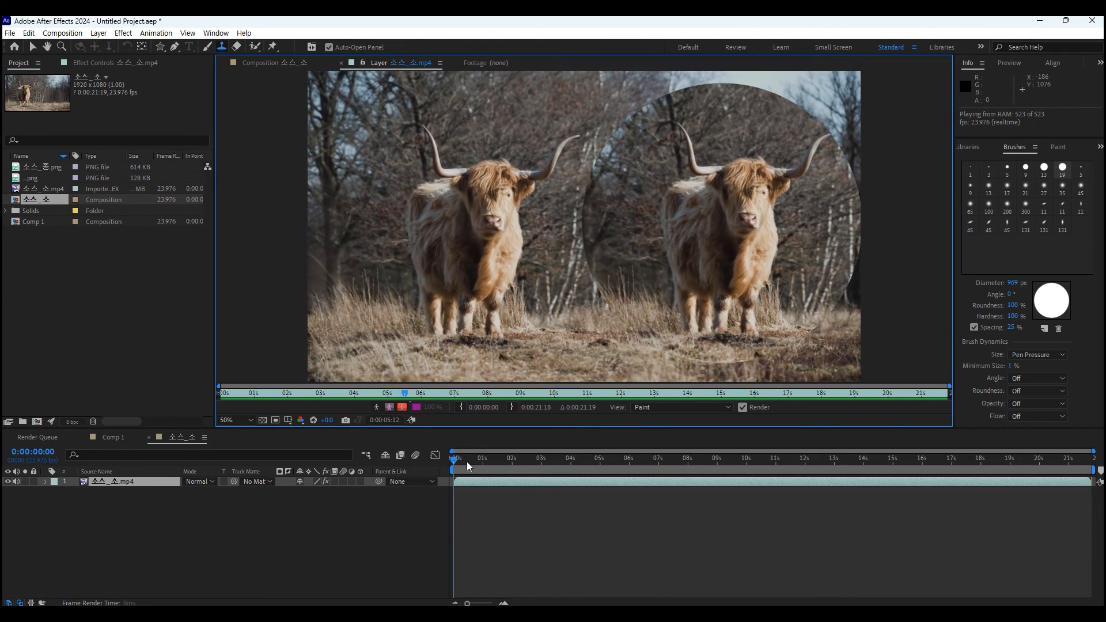
key(space)
key(ctrl+z)
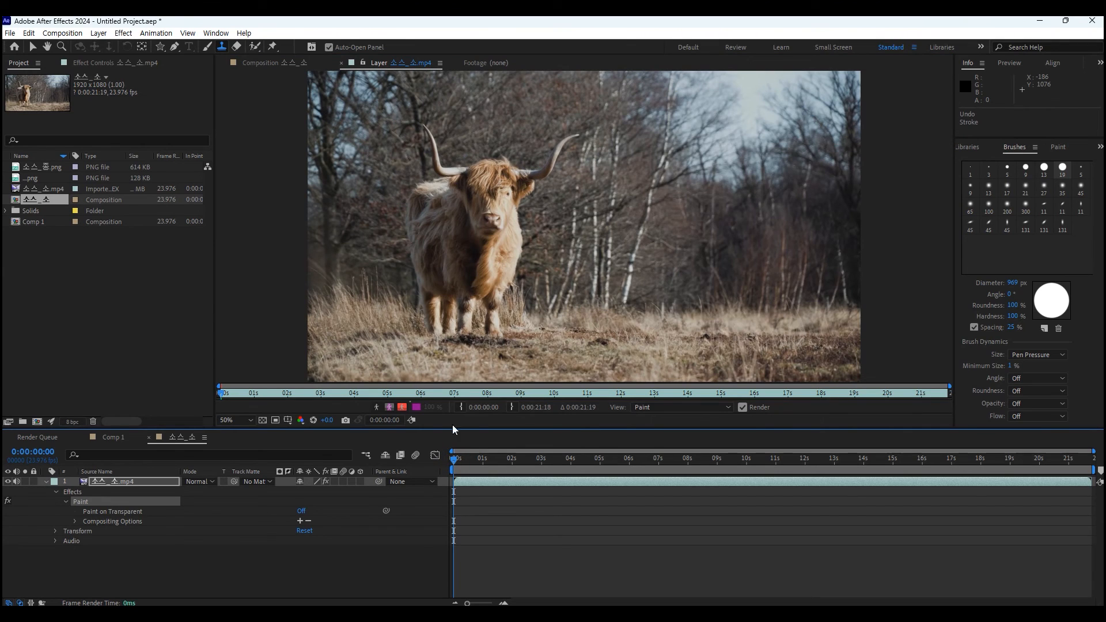
Step: Choose the soft 35 px brush preset for the Clone Stamp and resize it to 361 px
click(1044, 186)
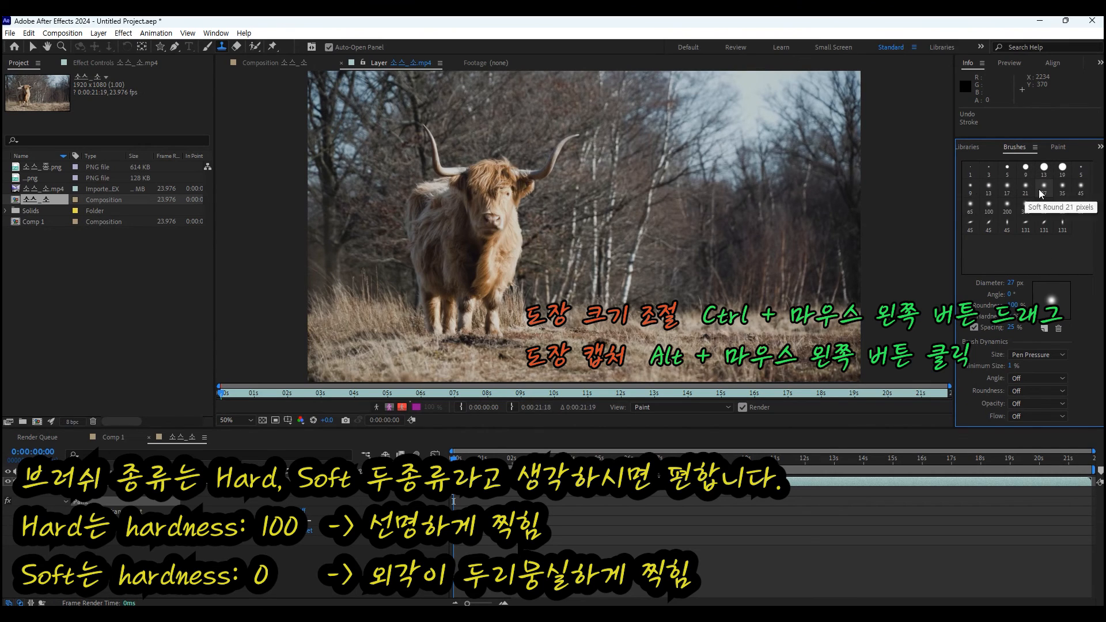
click(1063, 168)
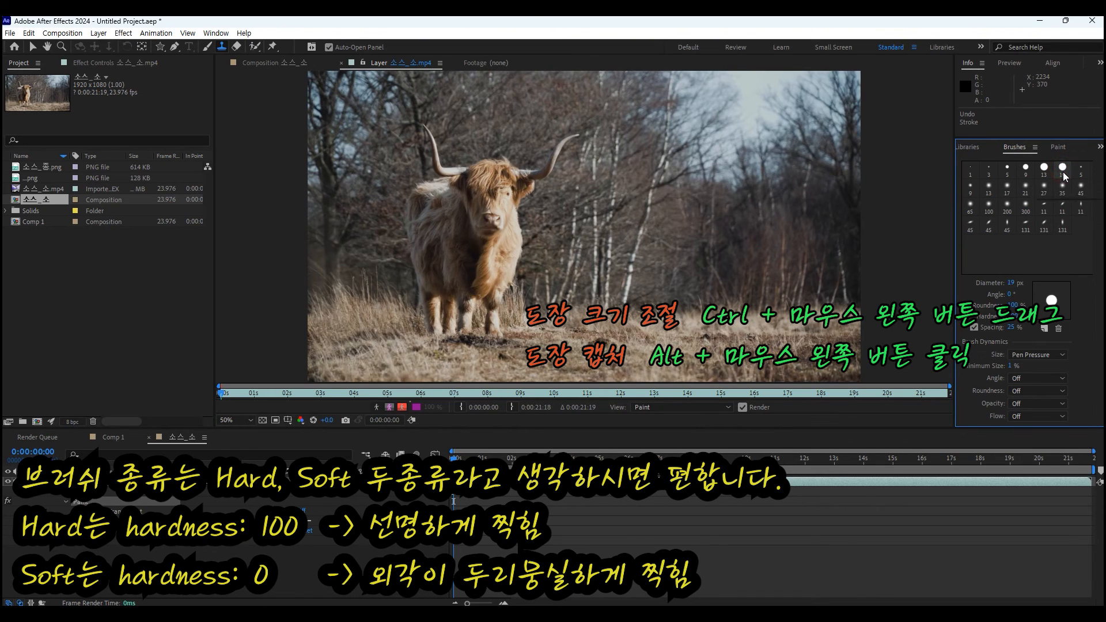
click(1063, 188)
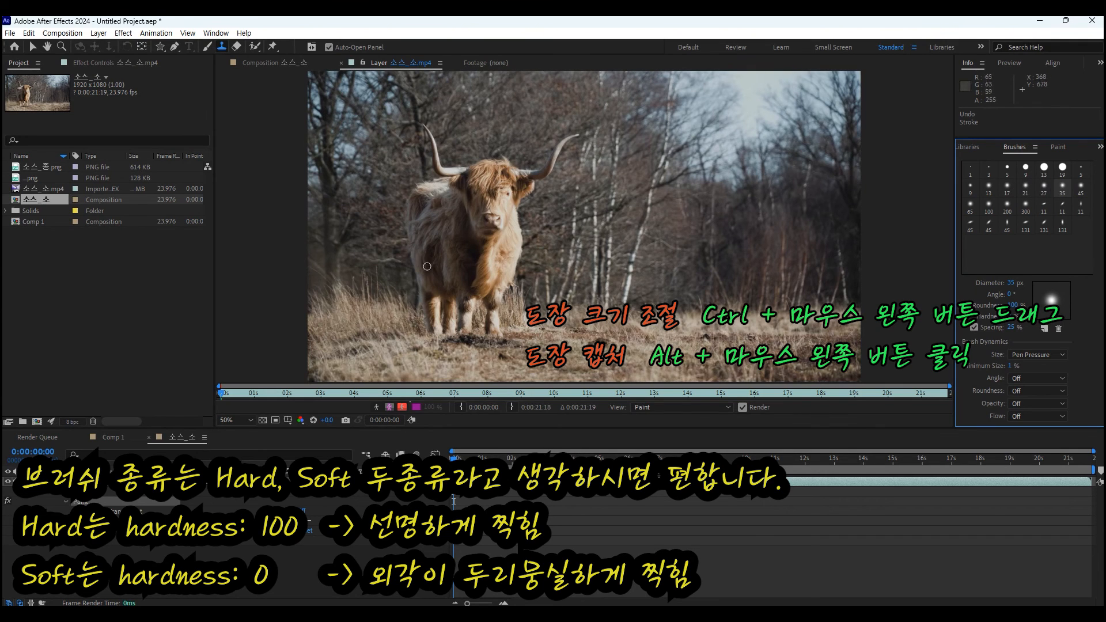
drag(454, 256, 554, 256)
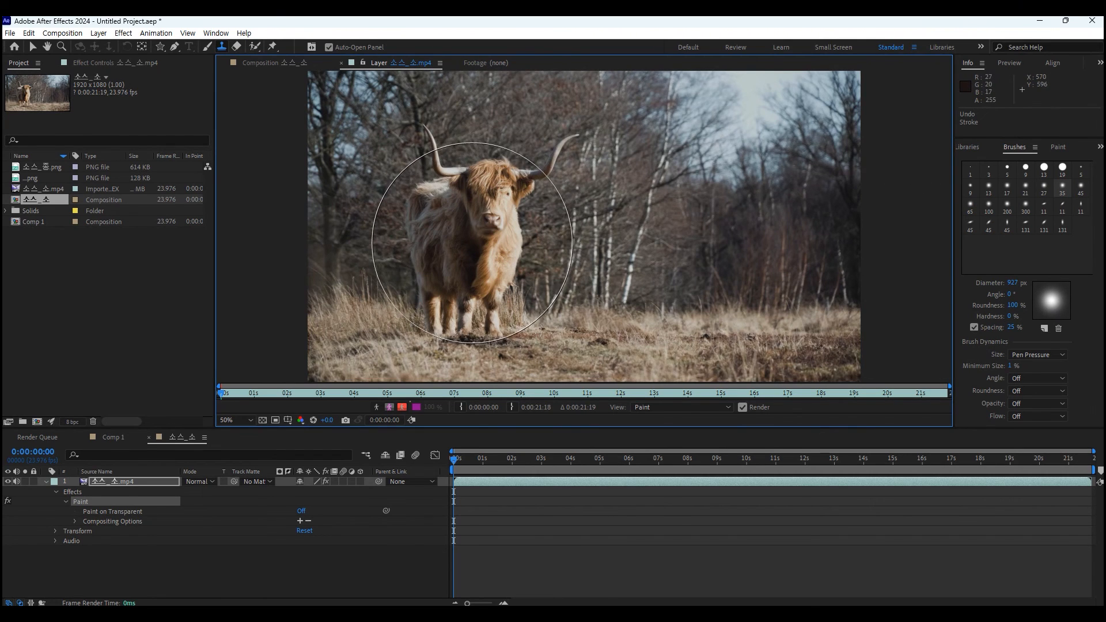
drag(472, 228, 439, 230)
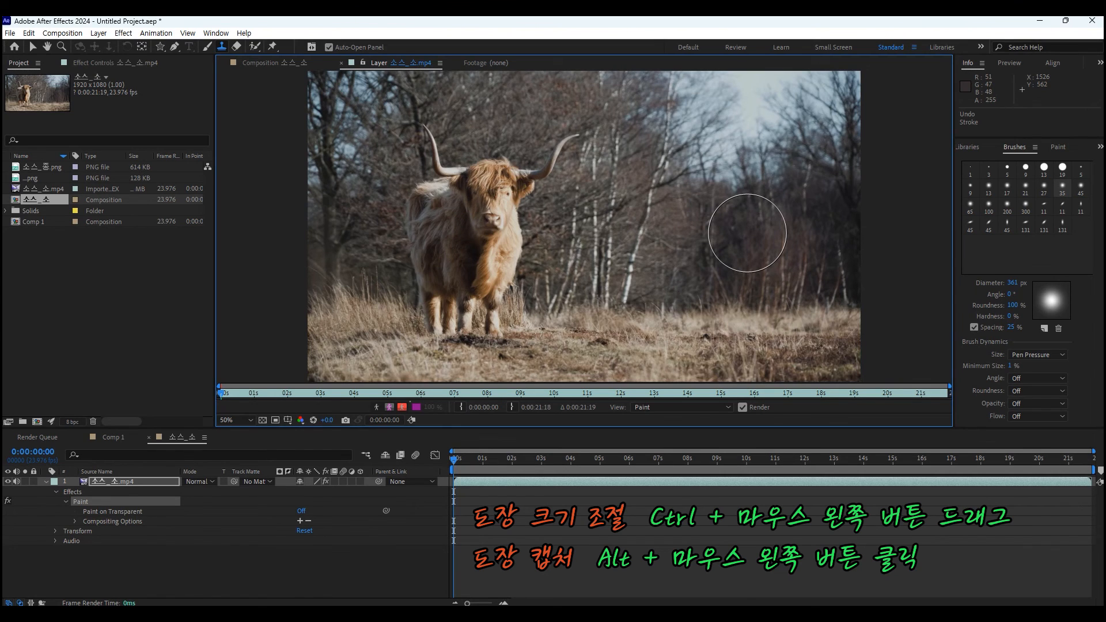
Step: Paint a complete soft-edged clone of the cow in the empty field beside it, and play back the footage from the start
click(748, 233)
mouse_move(748, 234)
mouse_down()
mouse_move(717, 241)
mouse_move(758, 222)
mouse_move(739, 227)
mouse_move(719, 212)
mouse_move(731, 201)
mouse_move(723, 185)
mouse_move(769, 215)
mouse_move(829, 168)
mouse_move(735, 202)
mouse_move(720, 163)
mouse_move(695, 178)
mouse_move(725, 268)
mouse_move(754, 264)
mouse_move(729, 264)
mouse_move(724, 289)
mouse_move(758, 313)
mouse_move(744, 331)
mouse_move(728, 318)
mouse_move(735, 337)
mouse_move(706, 247)
mouse_move(744, 240)
mouse_move(801, 328)
mouse_up()
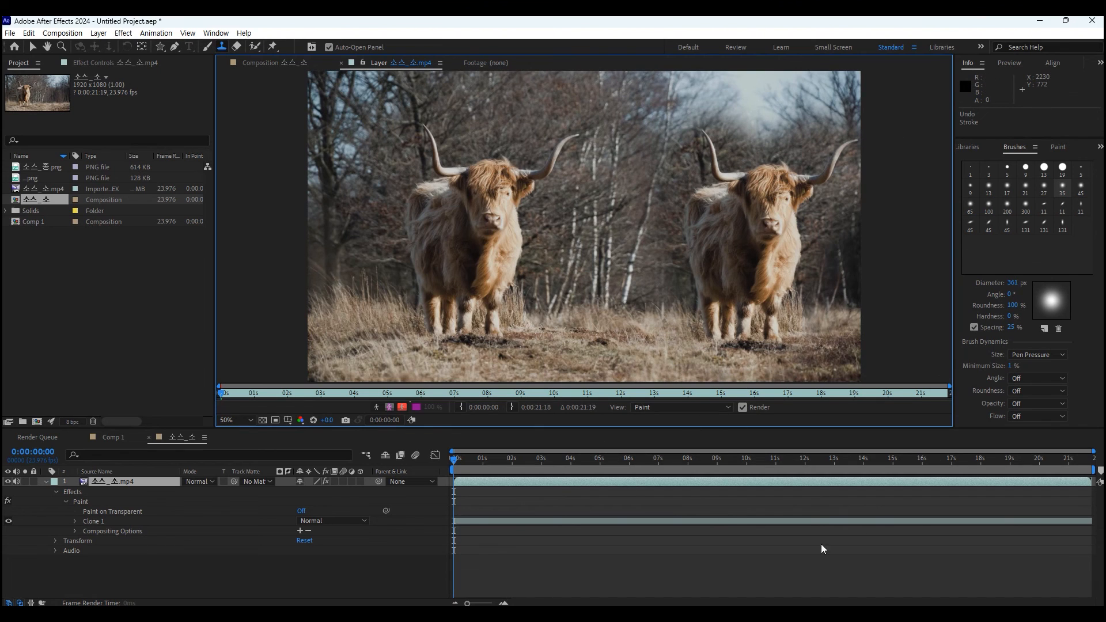
click(452, 463)
key(space)
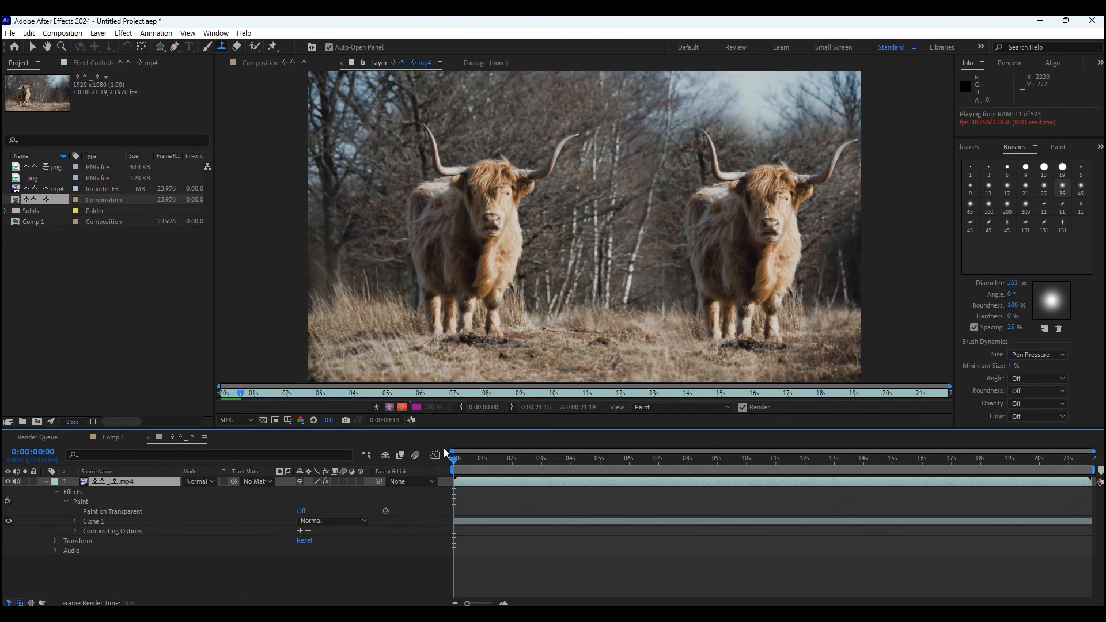